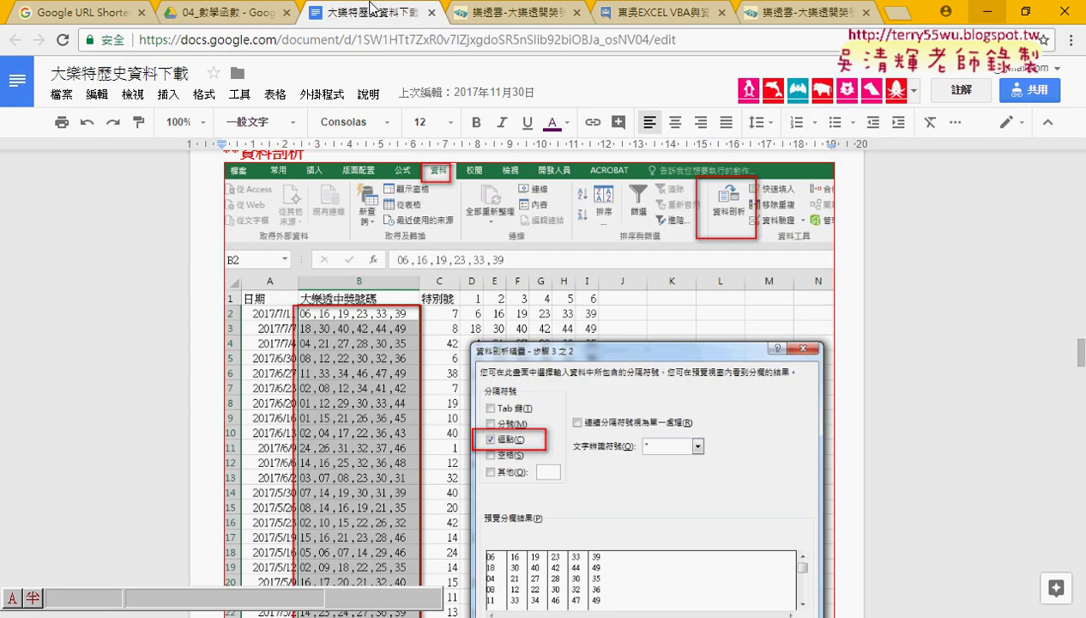
Scroll the tutorial doc to the 批次大樂透下載 macro code and start selecting it.
left_click_drag(1071, 360, 1083, 182)
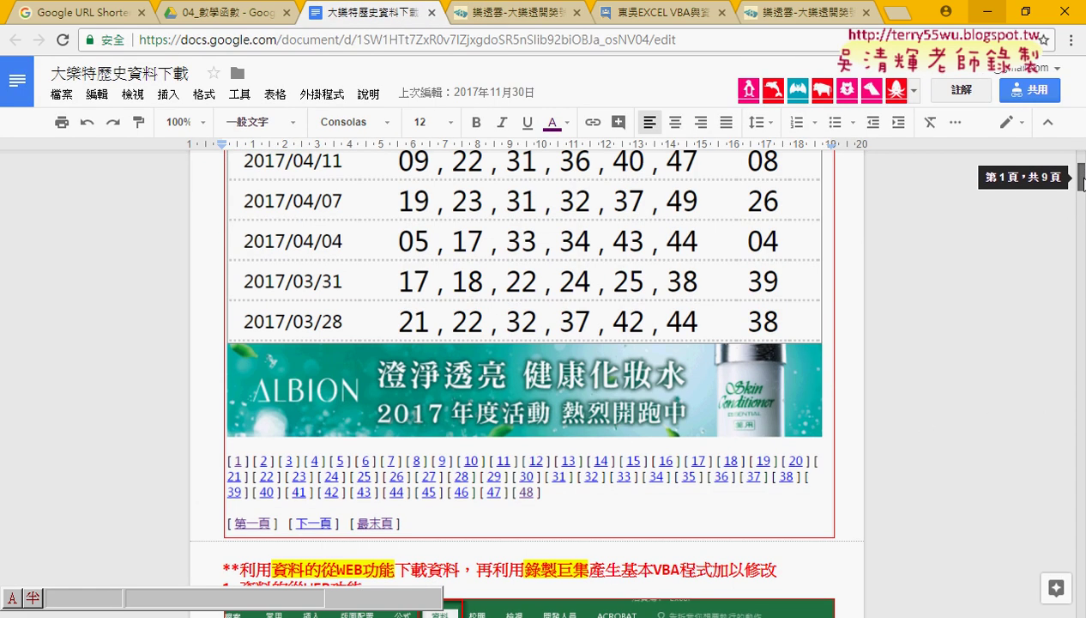
scroll(551, 335, "down", 4)
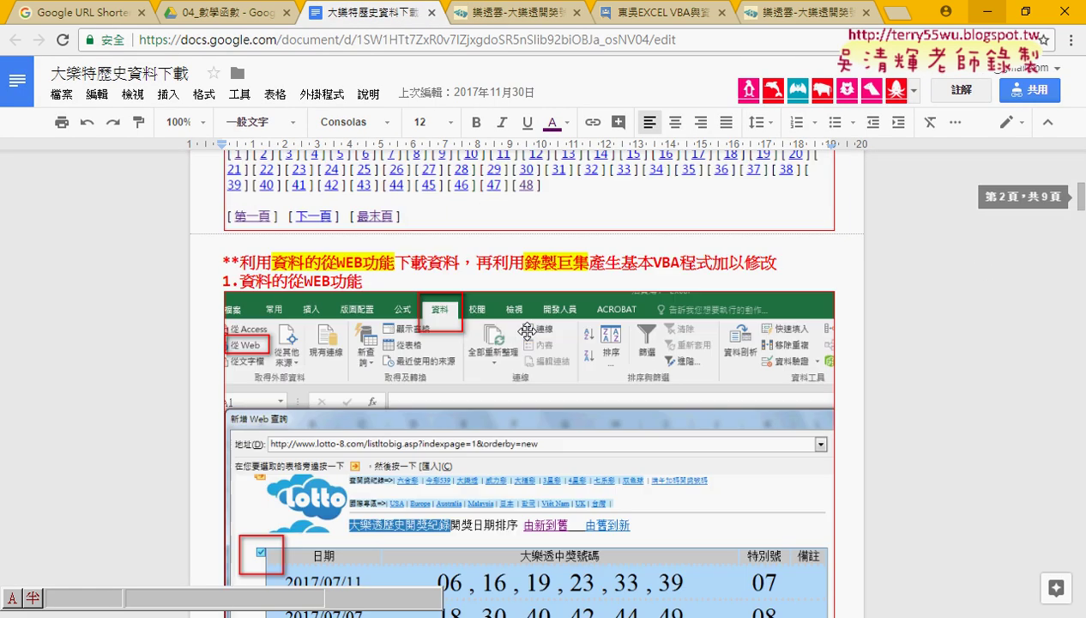
scroll(541, 331, "down", 3)
scroll(527, 327, "down", 3)
scroll(398, 304, "up", 1)
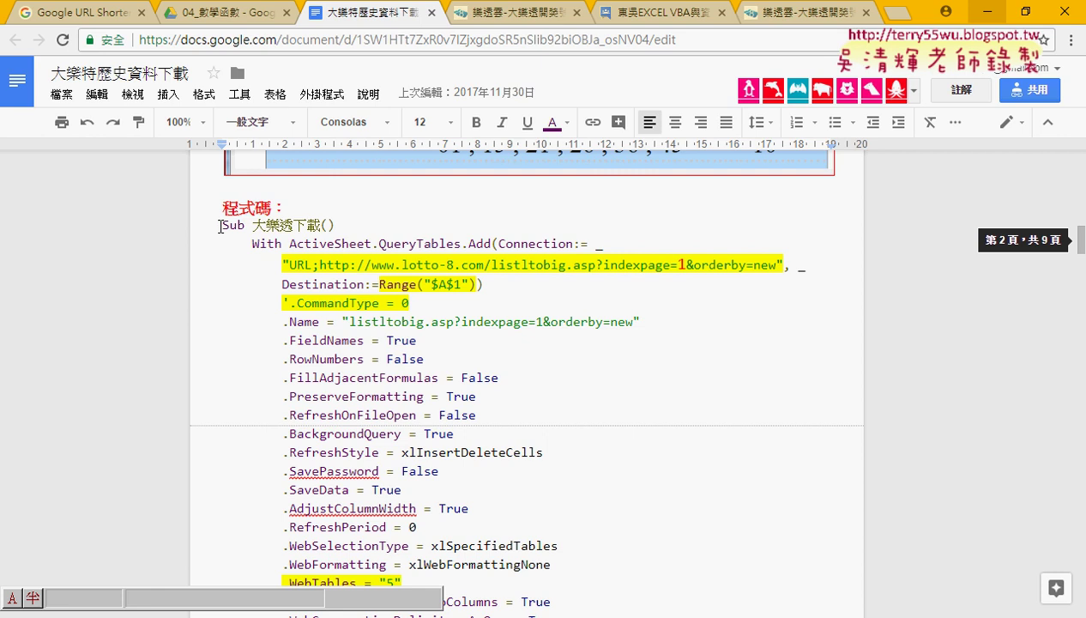
left_click_drag(220, 224, 780, 266)
scroll(407, 360, "down", 1)
scroll(407, 360, "down", 2)
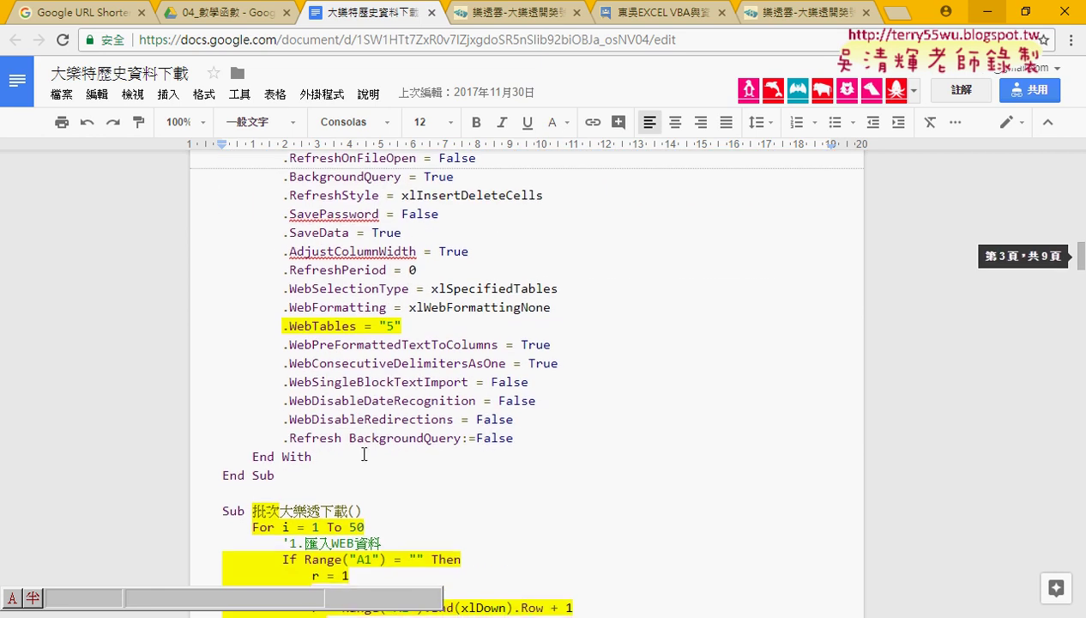
scroll(407, 360, "down", 3)
Extend the selection from Sub through End Sub of the 批次大樂透下載 procedure.
mouse_move(220, 259)
left_mouse_down()
mouse_move(381, 259)
mouse_move(389, 313)
left_mouse_up()
scroll(389, 313, "down", 3)
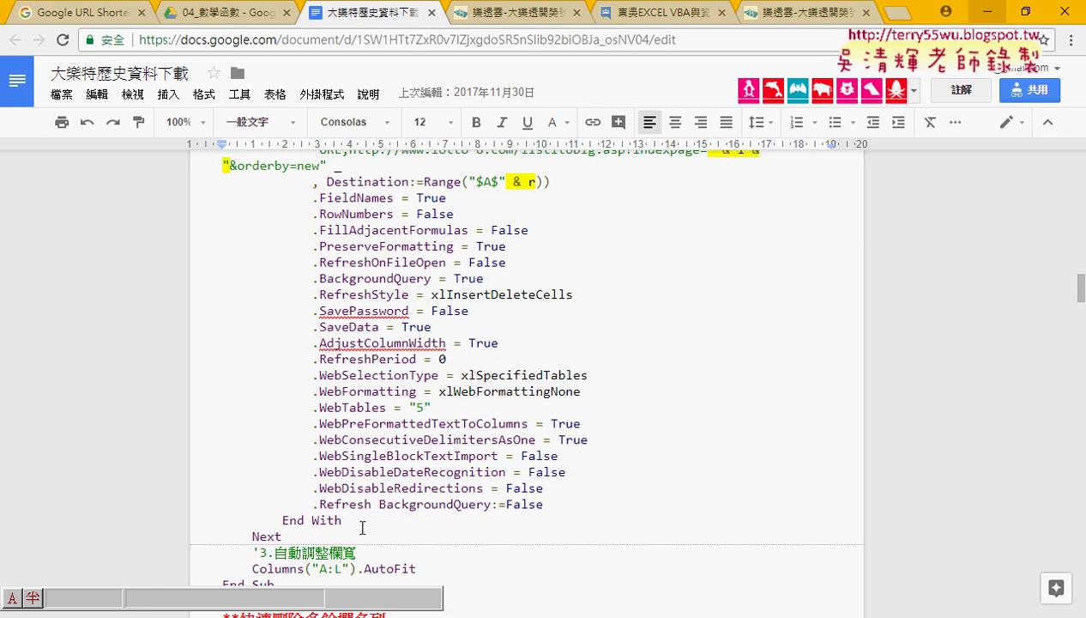
scroll(395, 581, "down", 1)
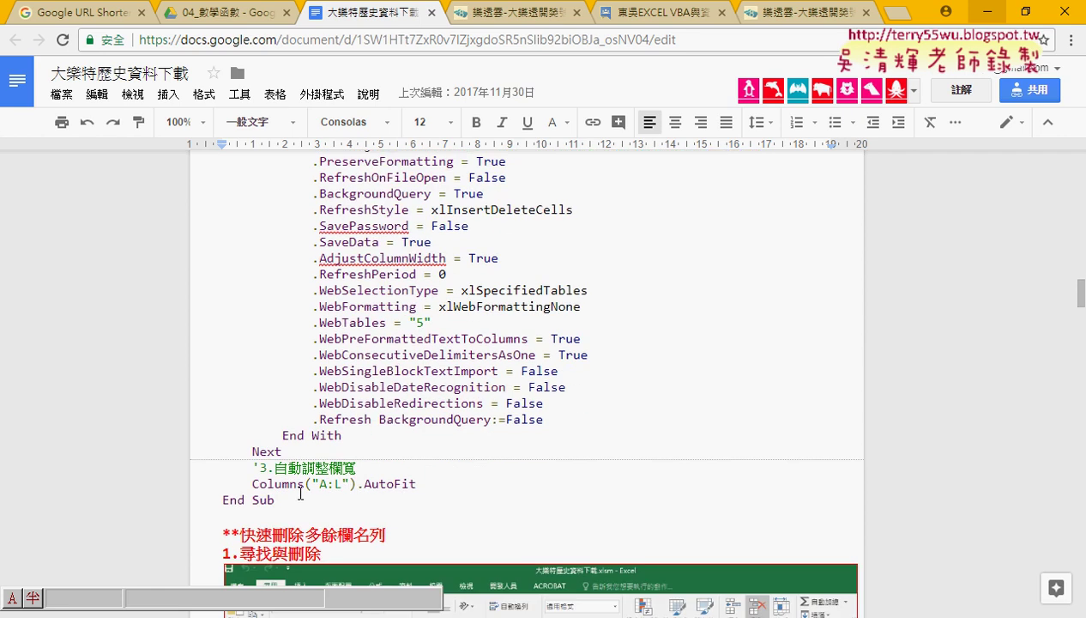
left_click(284, 505, "shift")
scroll(300, 489, "up", 2)
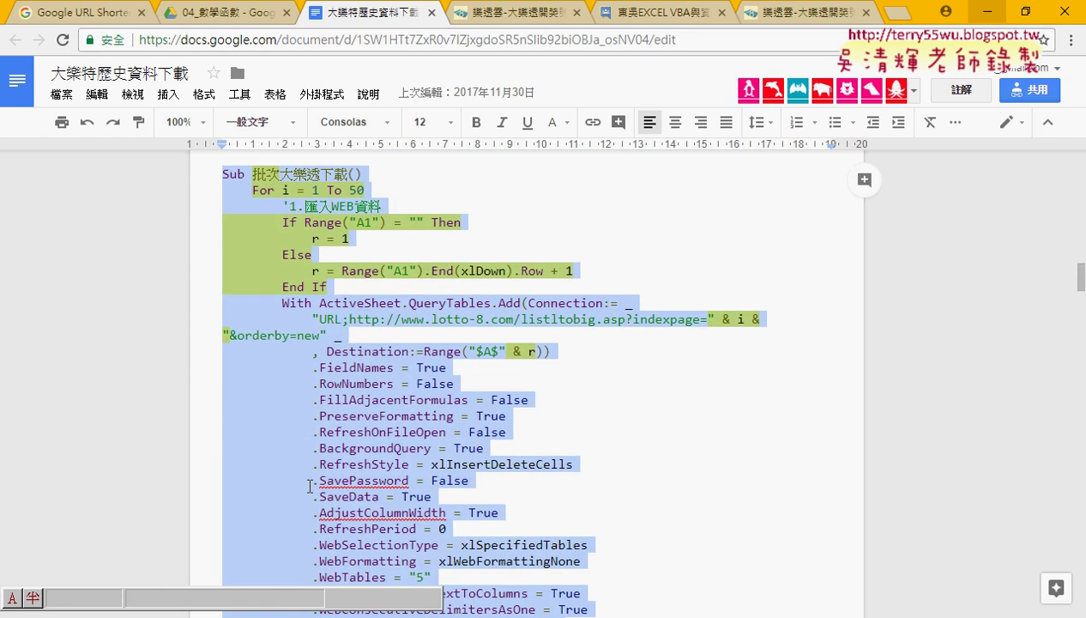
scroll(301, 489, "up", 3)
scroll(281, 367, "down", 5)
scroll(397, 490, "down", 3)
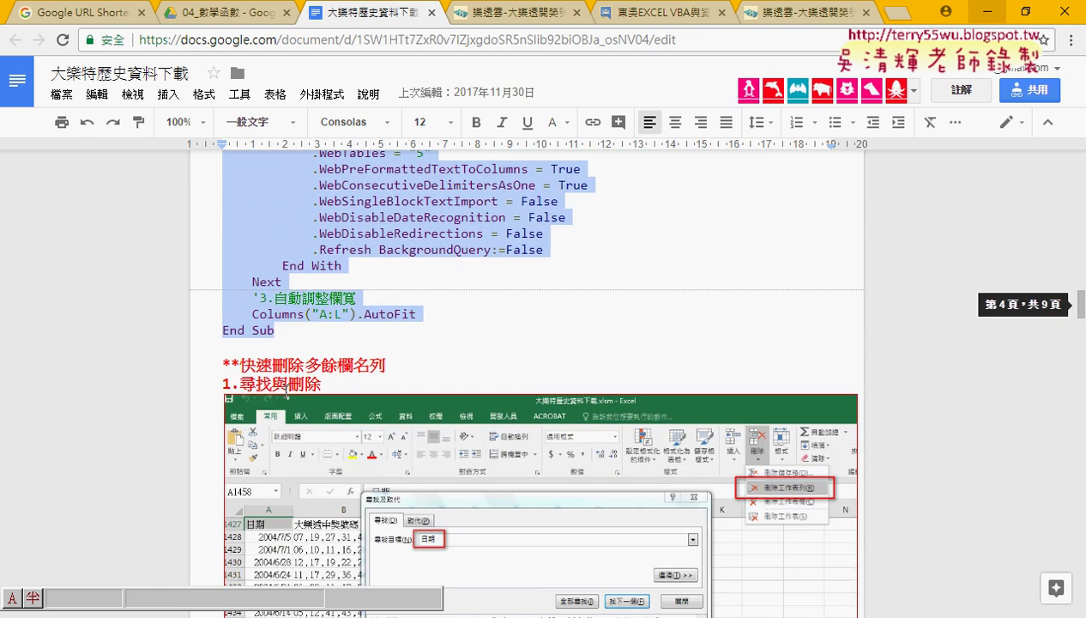
scroll(397, 490, "up", 1)
scroll(397, 490, "up", 2)
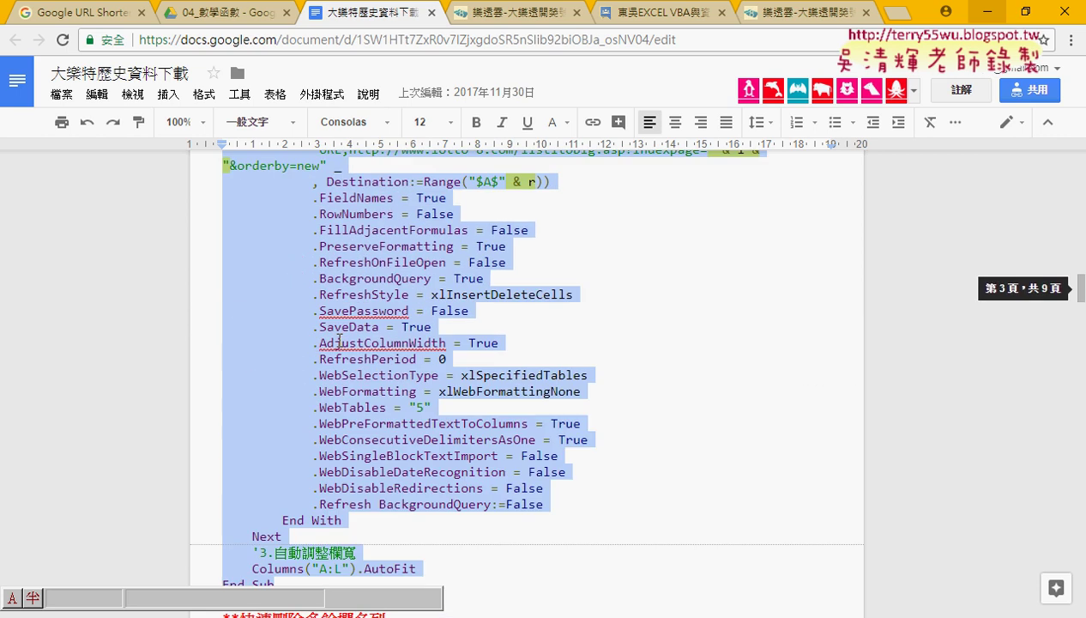
scroll(396, 490, "up", 2)
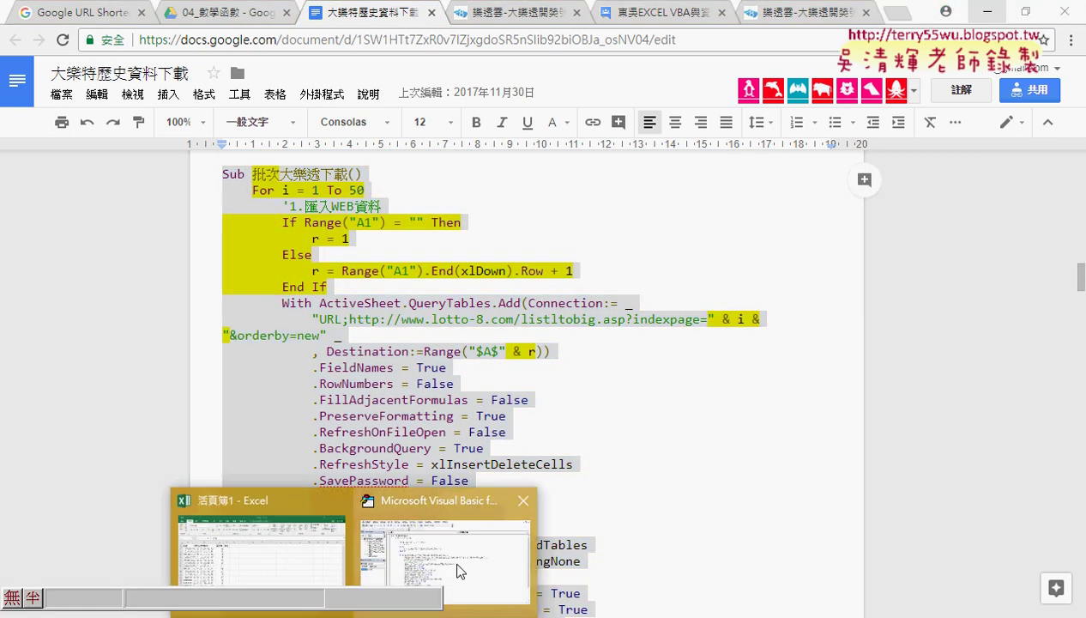
Paste the 批次大樂透下載 procedure below the last End Sub in Module1.
left_click(453, 562)
left_click(378, 527)
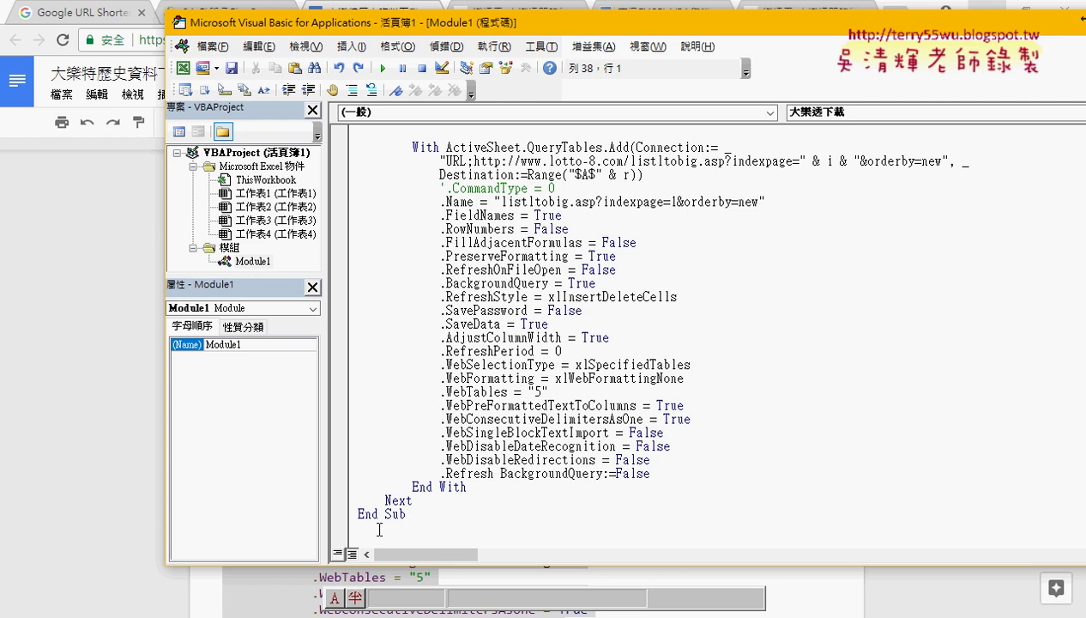
key("ctrl+v")
Review the pasted code, highlighting the '1.匯入WEB資料 comment and the URL's page number.
scroll(433, 424, "up", 8)
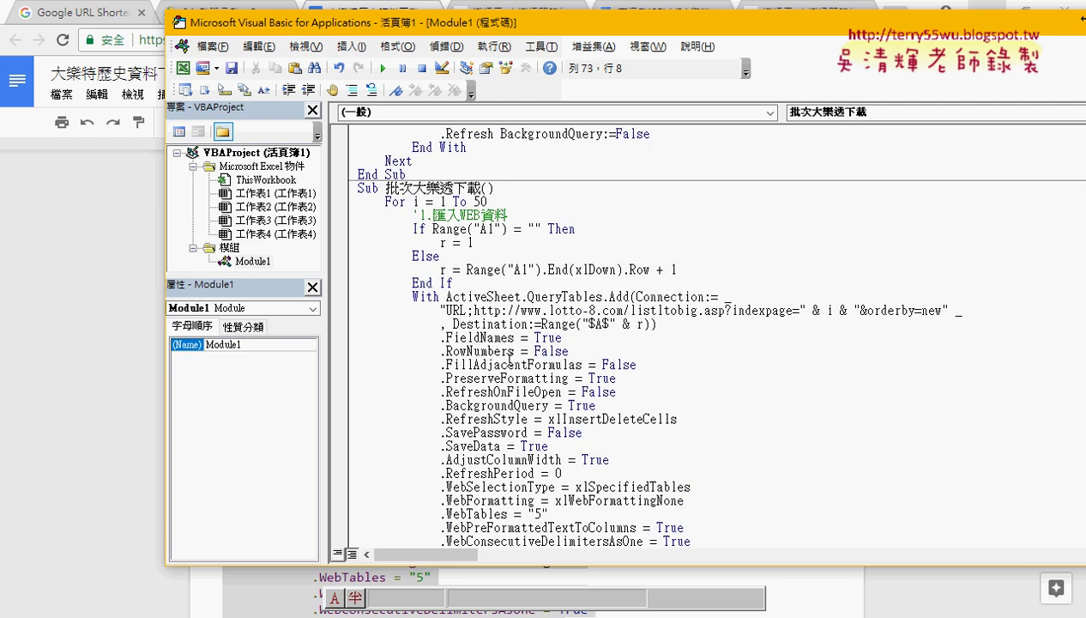
left_click_drag(413, 214, 483, 214)
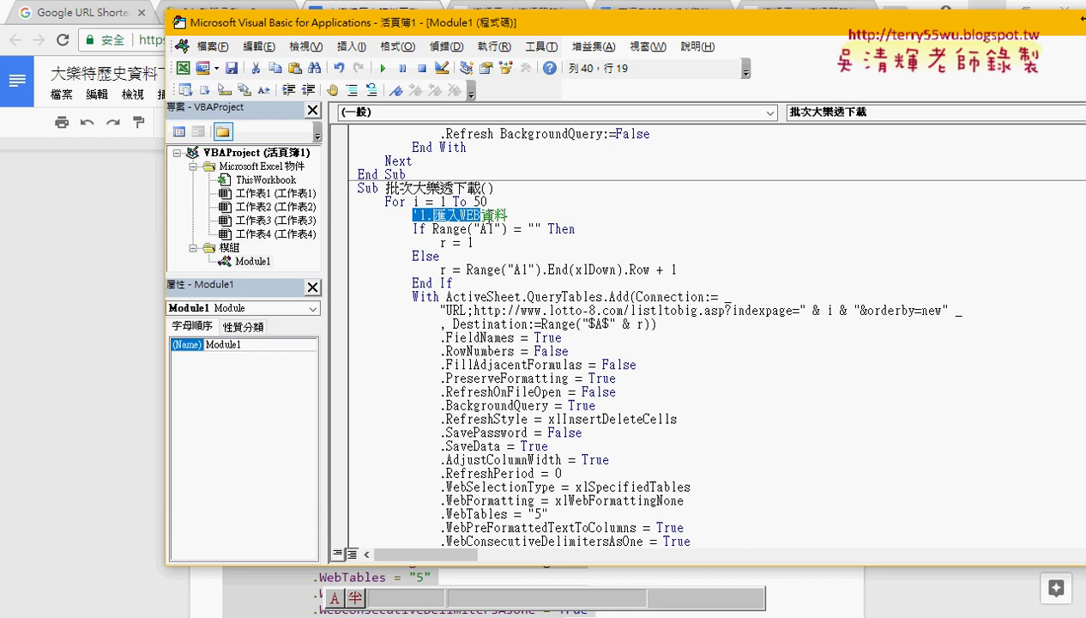
left_click(471, 286)
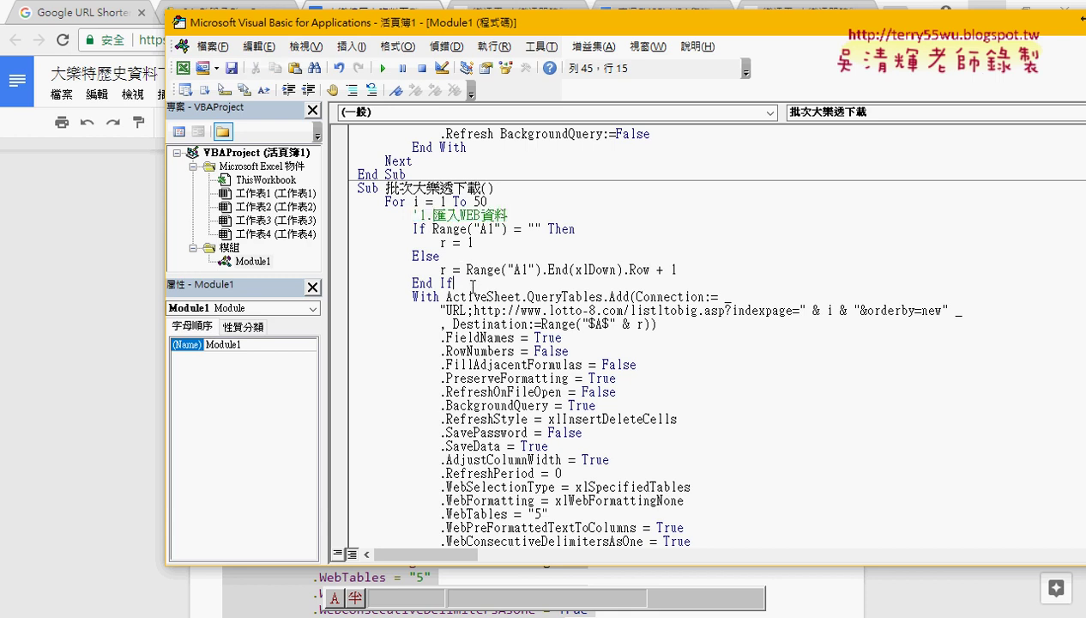
left_click_drag(508, 215, 413, 216)
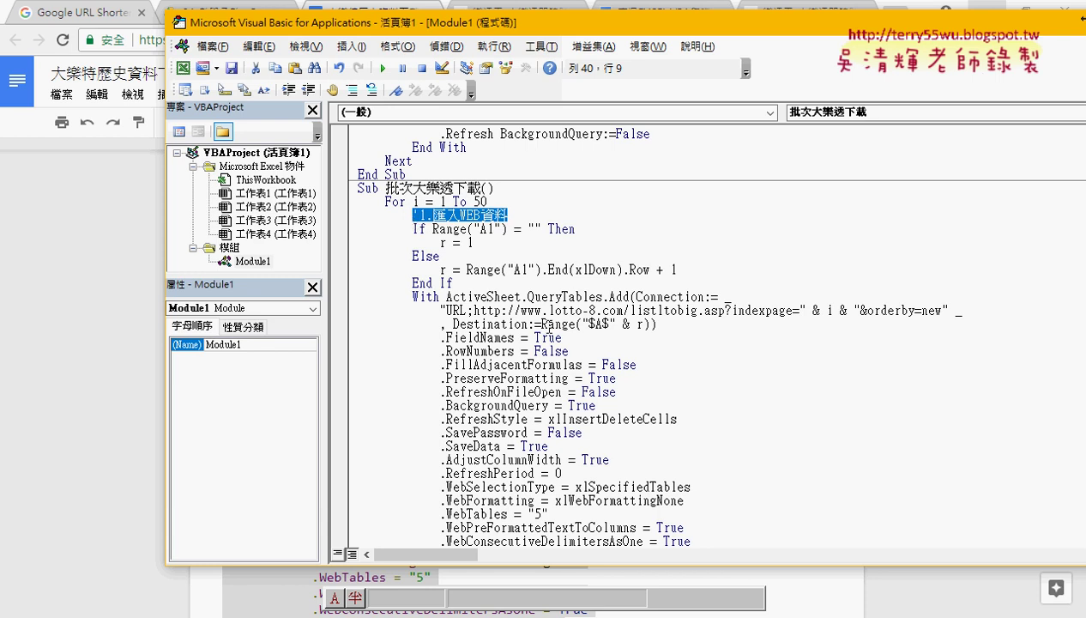
left_click_drag(800, 311, 860, 307)
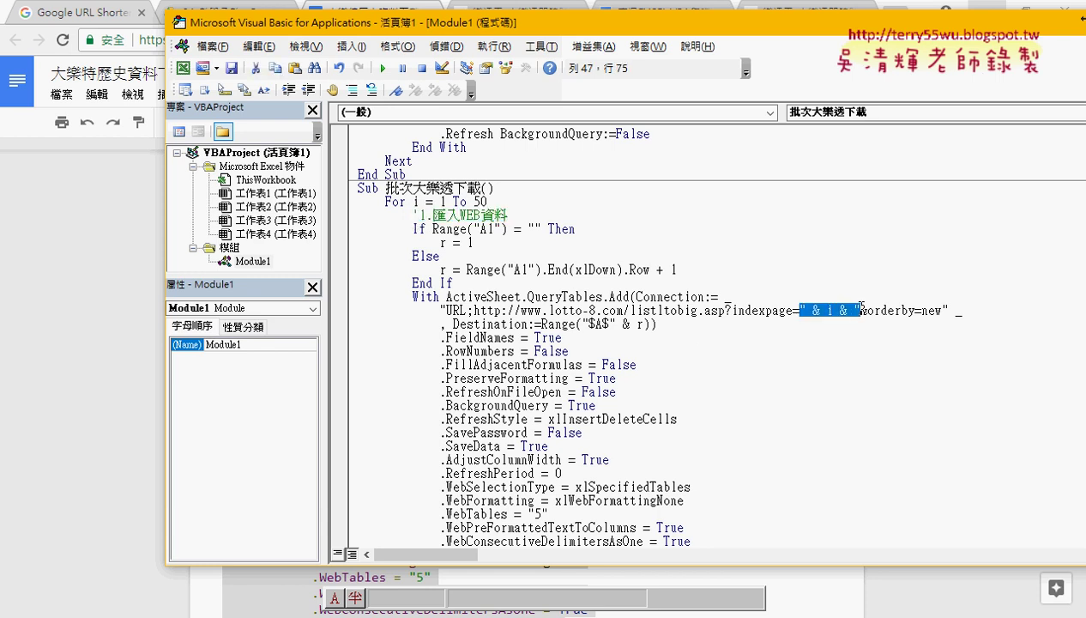
scroll(860, 307, "down", 1)
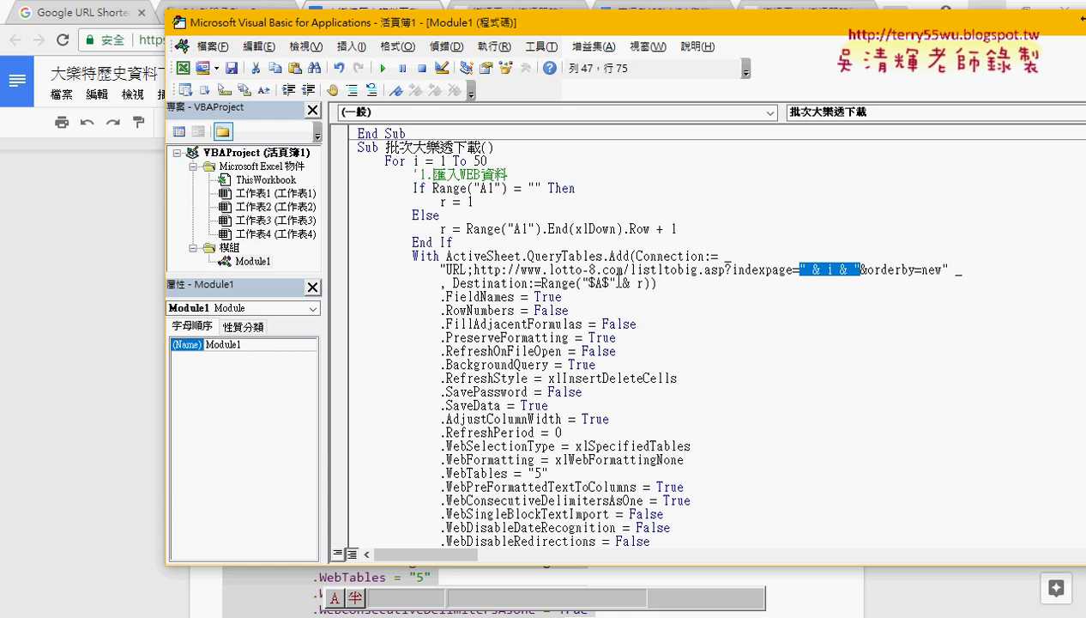
left_click_drag(616, 283, 644, 284)
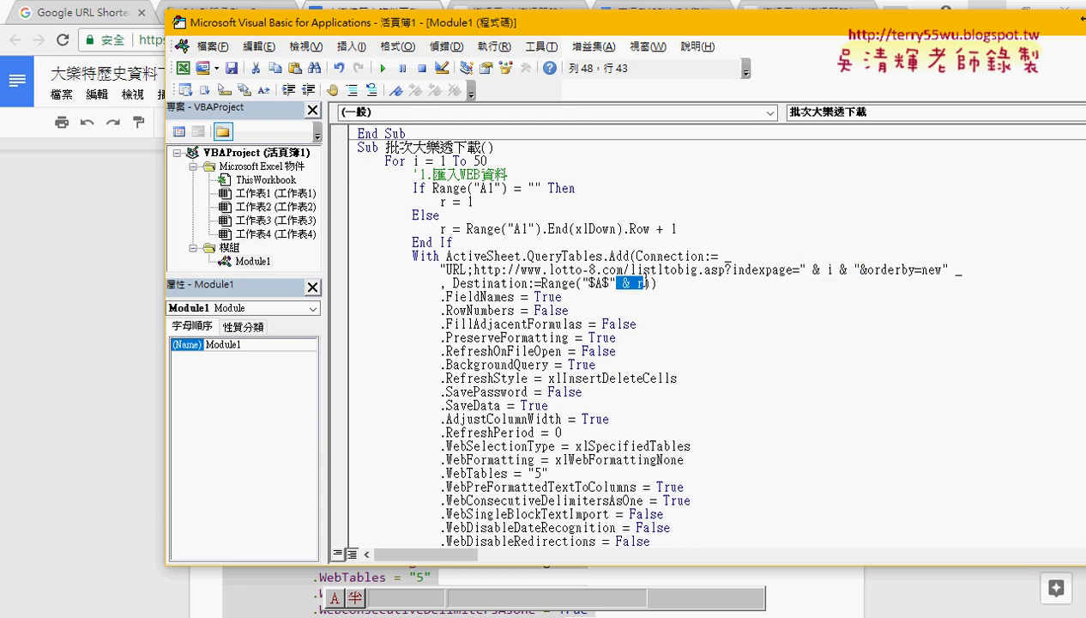
scroll(644, 283, "down", 2)
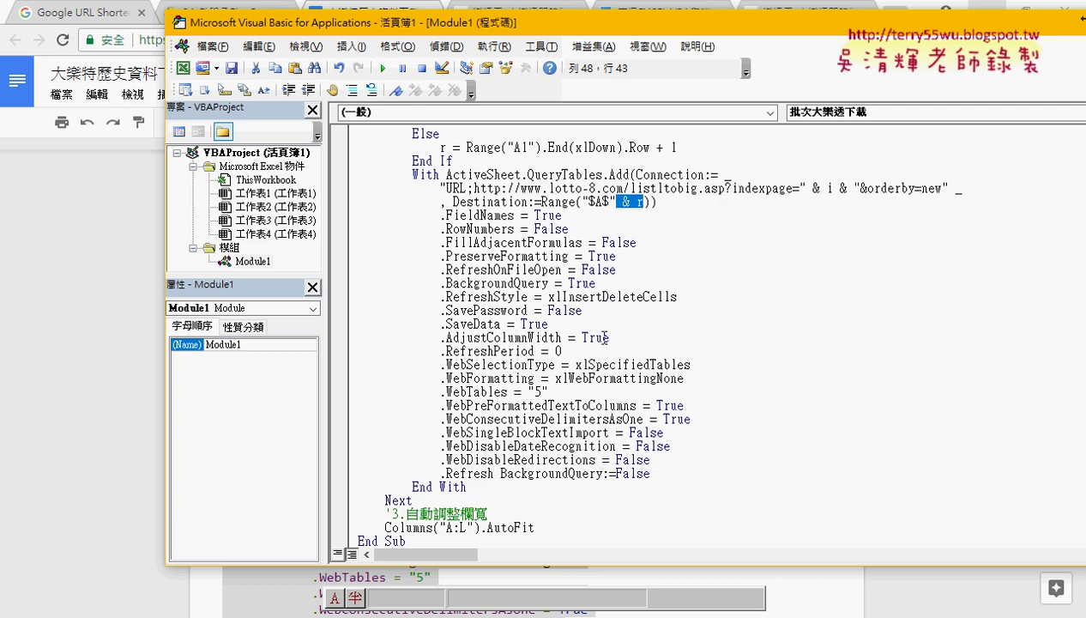
Minimize the browser to show the Excel sheet and review the query properties through .WebTables = "5".
left_click_drag(958, 32, 963, 49)
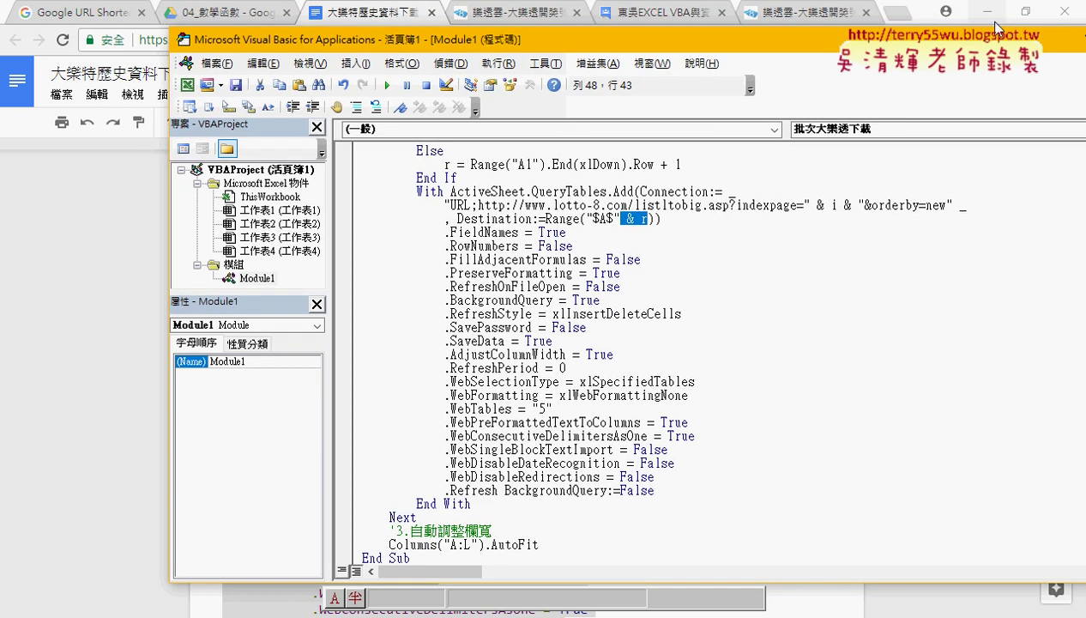
left_click(985, 14)
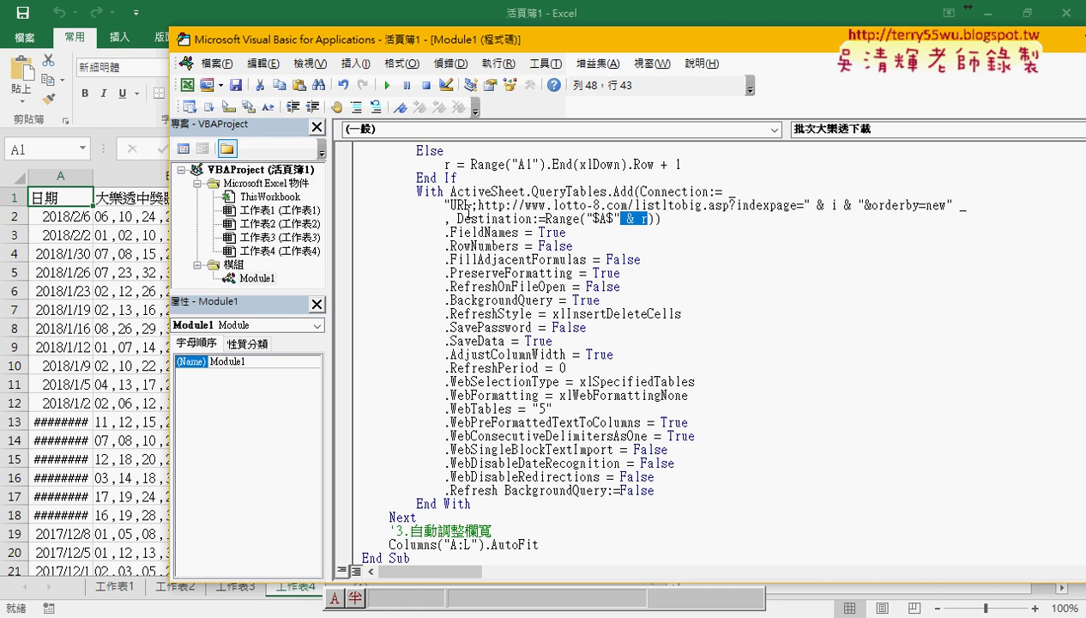
left_click_drag(350, 232, 335, 491)
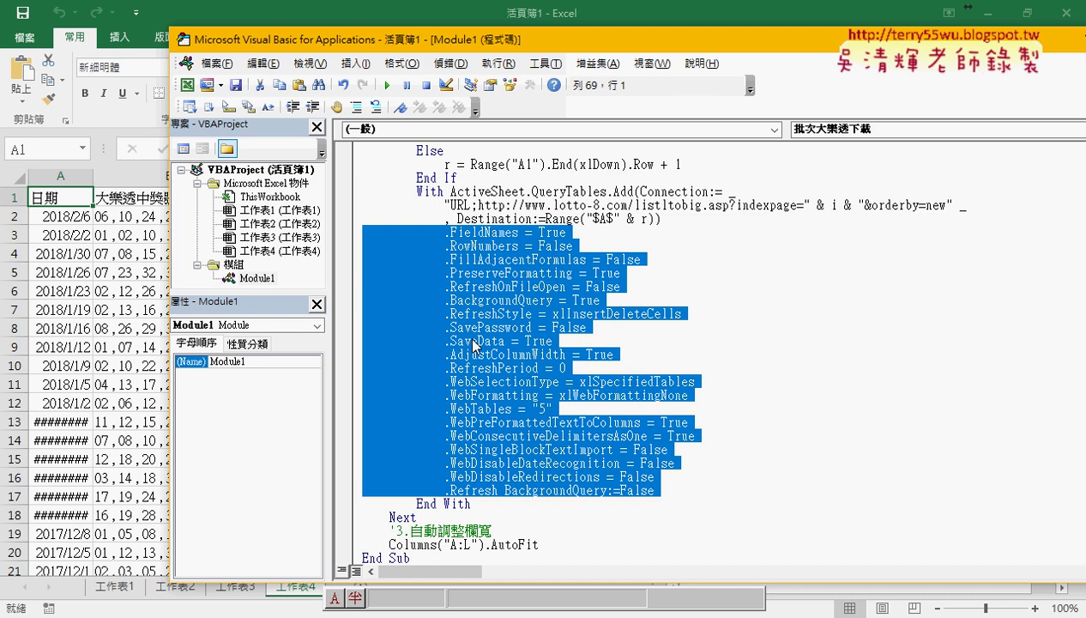
left_click_drag(552, 408, 366, 414)
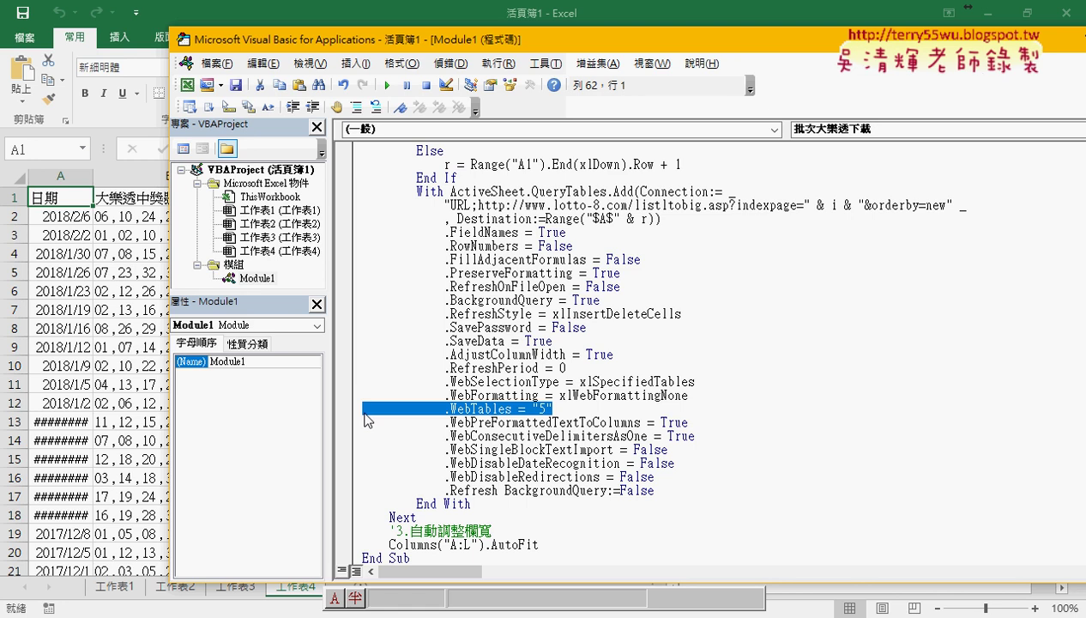
Review .Refresh and .WebFormatting xlWebFormattingNone, then select lines .FieldNames through .WebFormatting.
left_click_drag(654, 490, 343, 490)
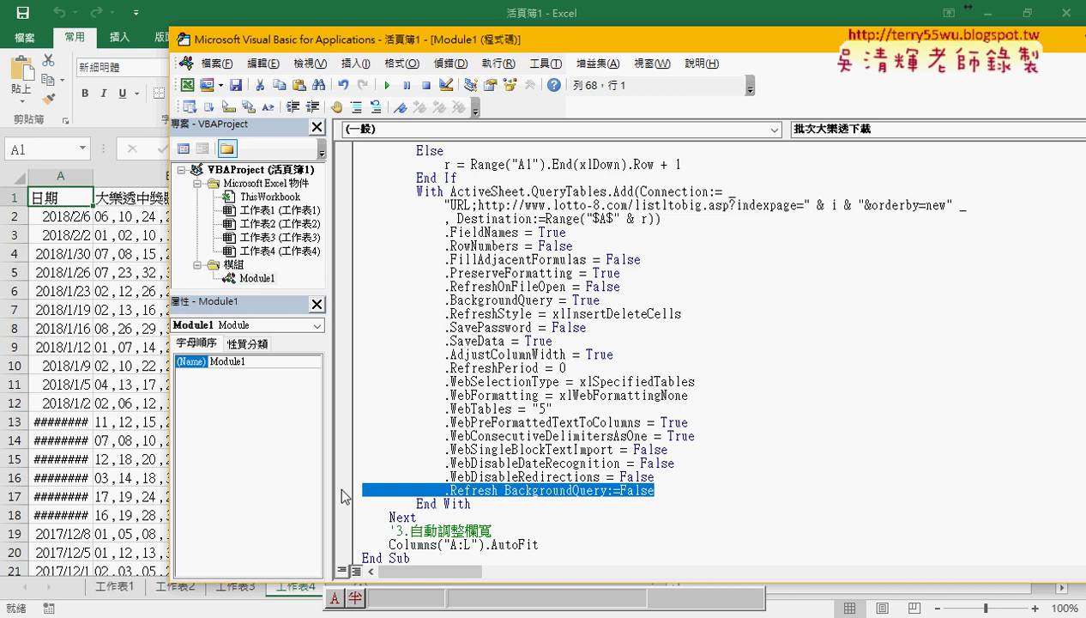
left_click_drag(471, 396, 540, 396)
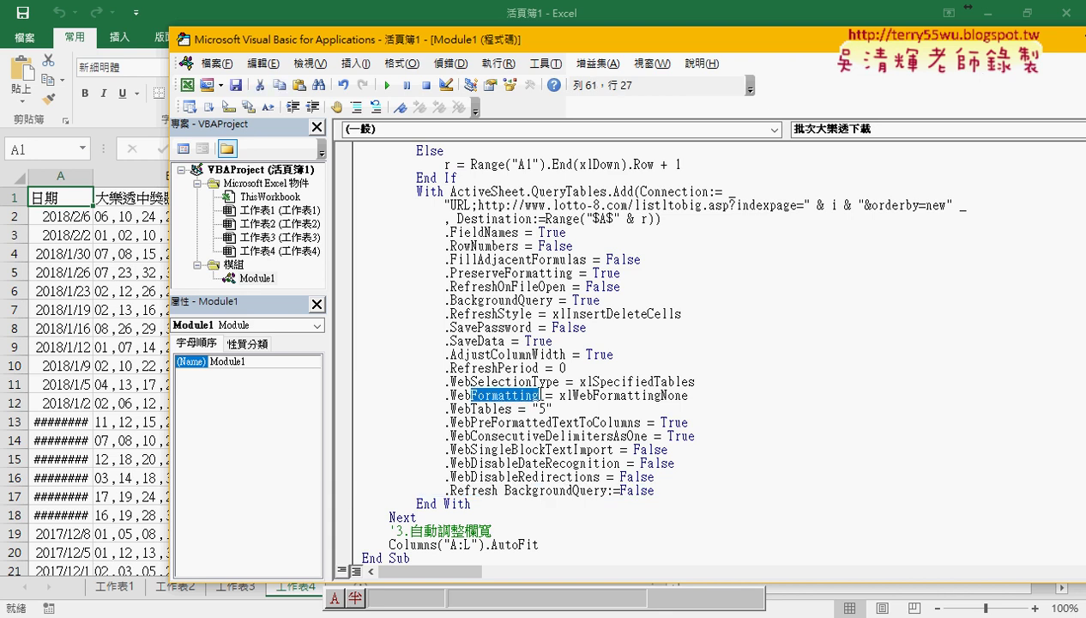
left_click_drag(688, 396, 559, 396)
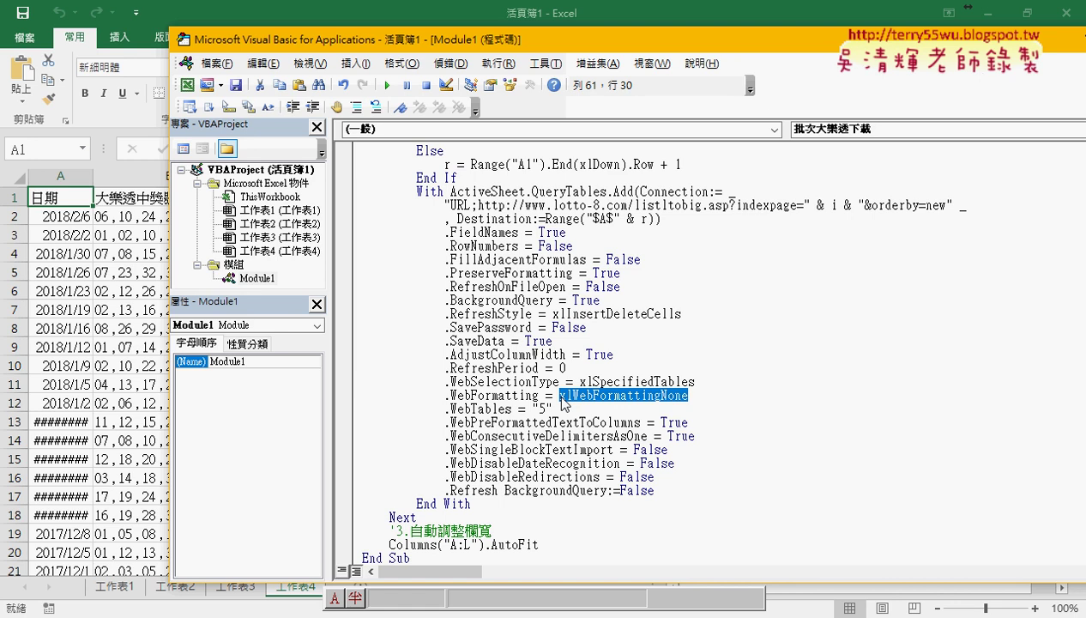
mouse_move(691, 395)
left_mouse_down()
mouse_move(340, 271)
mouse_move(322, 231)
left_mouse_up()
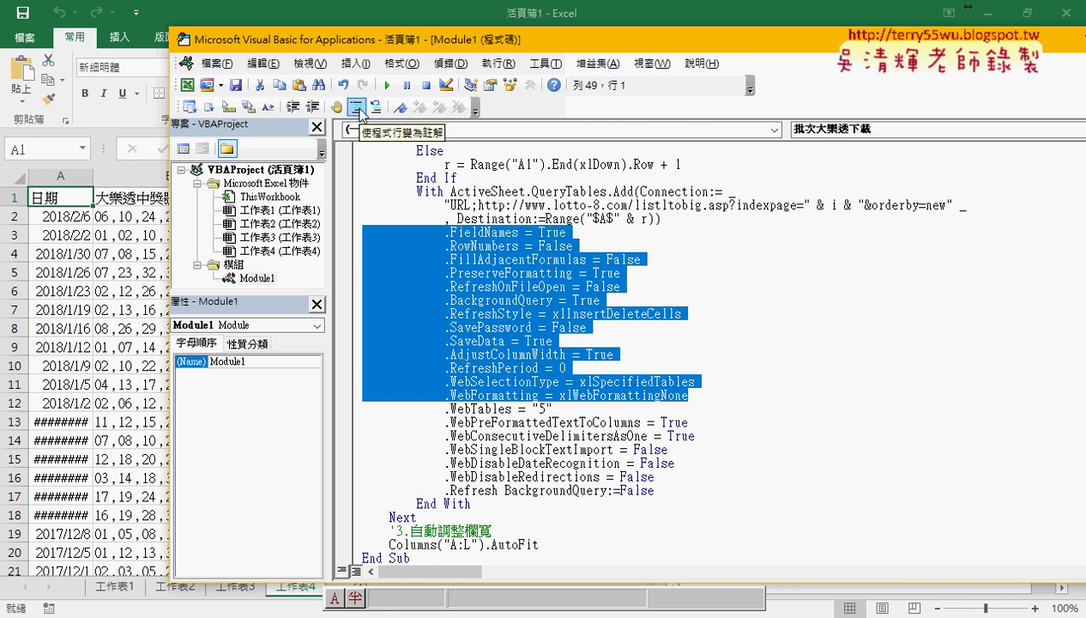
Comment out .FieldNames through .WebFormatting, then uncomment the .WebFormatting line.
left_click(358, 110)
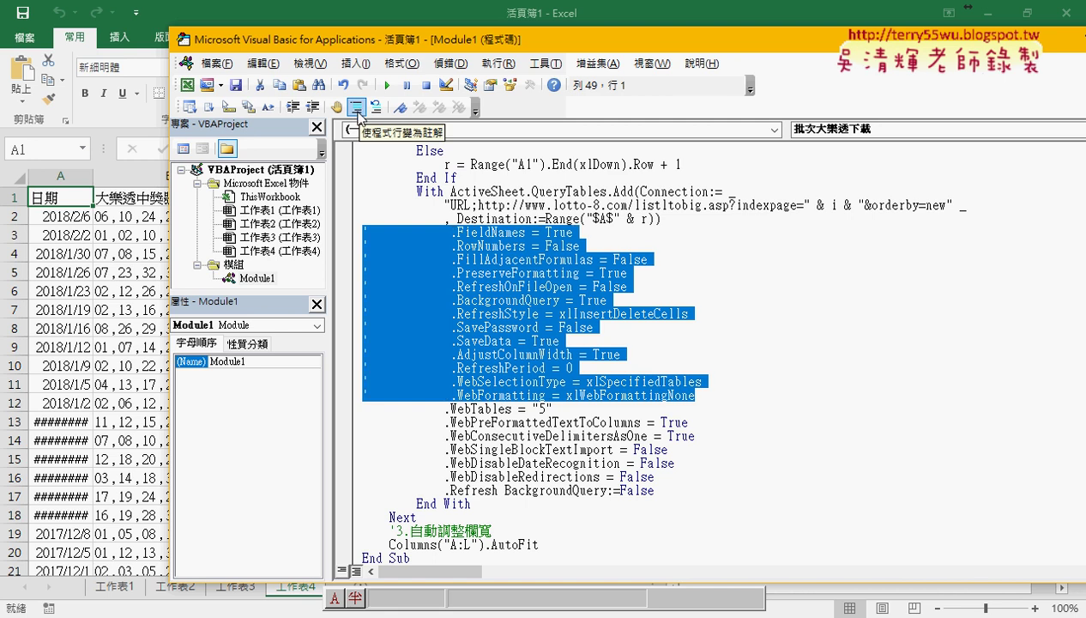
left_click(369, 395)
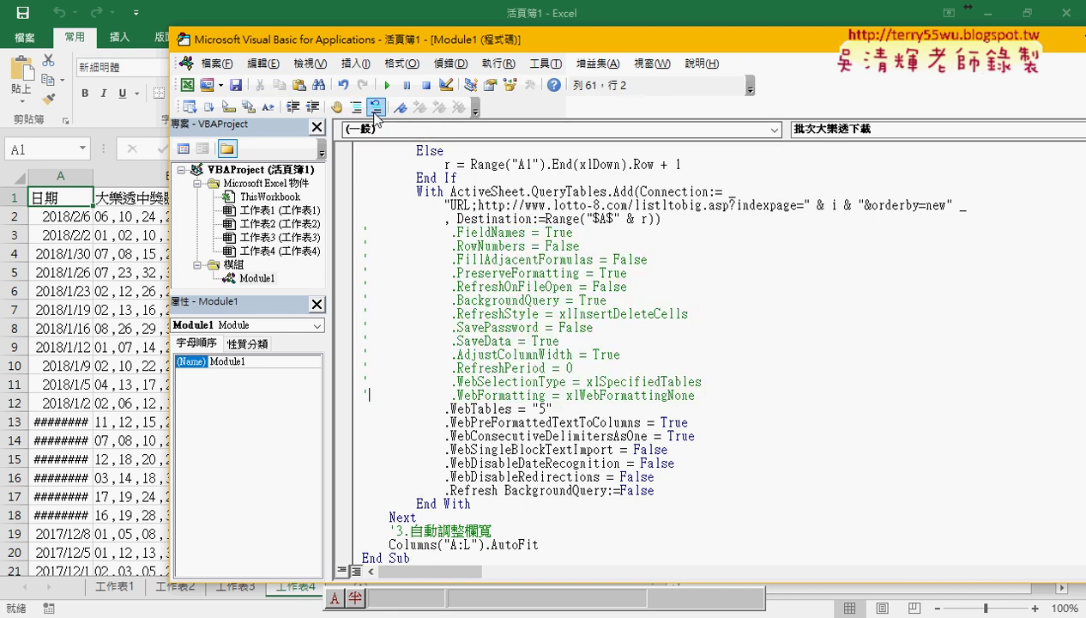
left_click(375, 108)
Comment out the five lines from .WebPreFormattedTextToColumns to .WebDisableRedirections.
left_click_drag(655, 476, 388, 421)
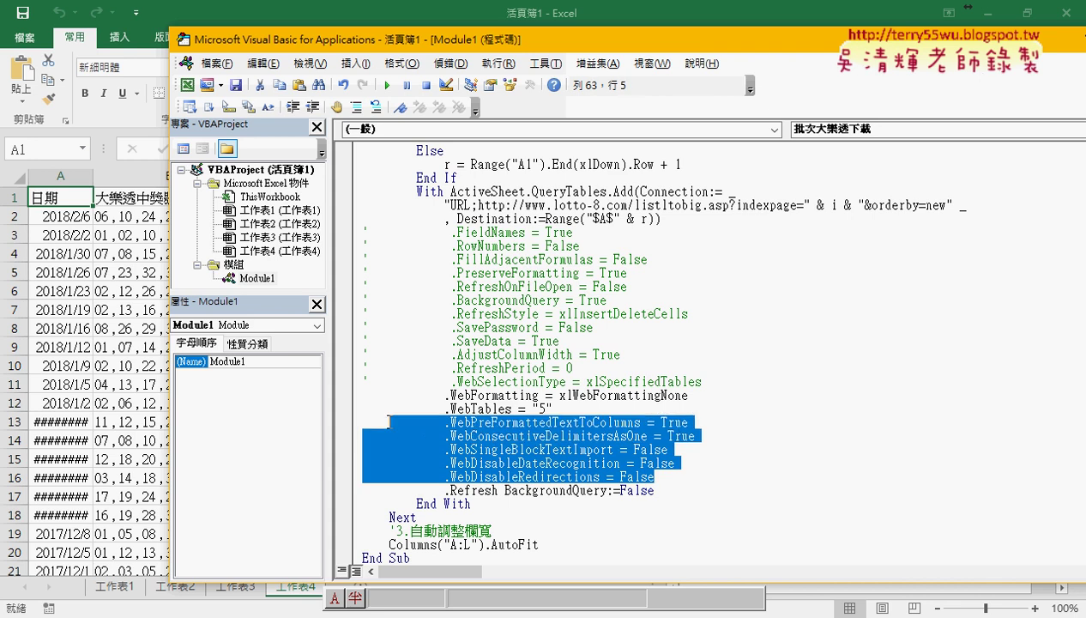
left_click(359, 110)
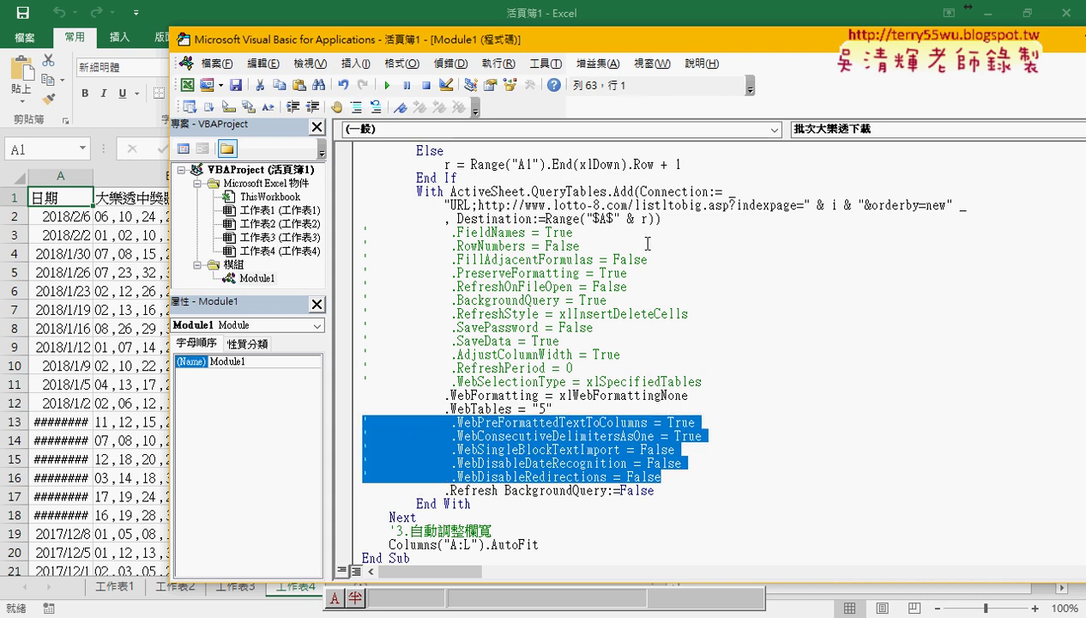
left_click(533, 408)
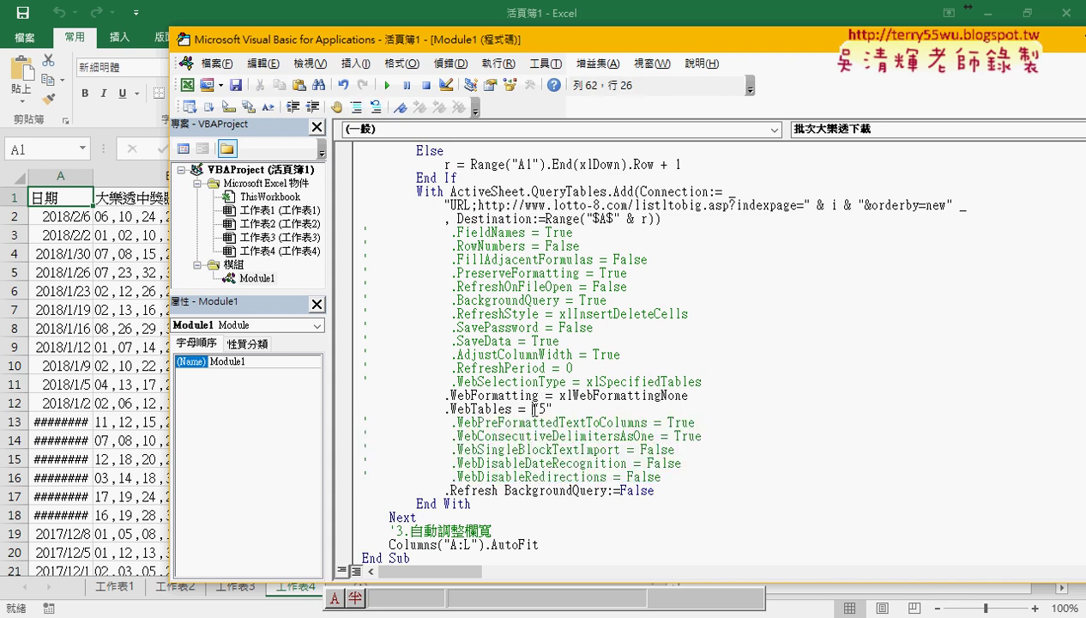
left_click(540, 490)
Add a blank worksheet and run 批次大樂透下載 to fill it with lottery dates and numbers.
left_click(113, 456)
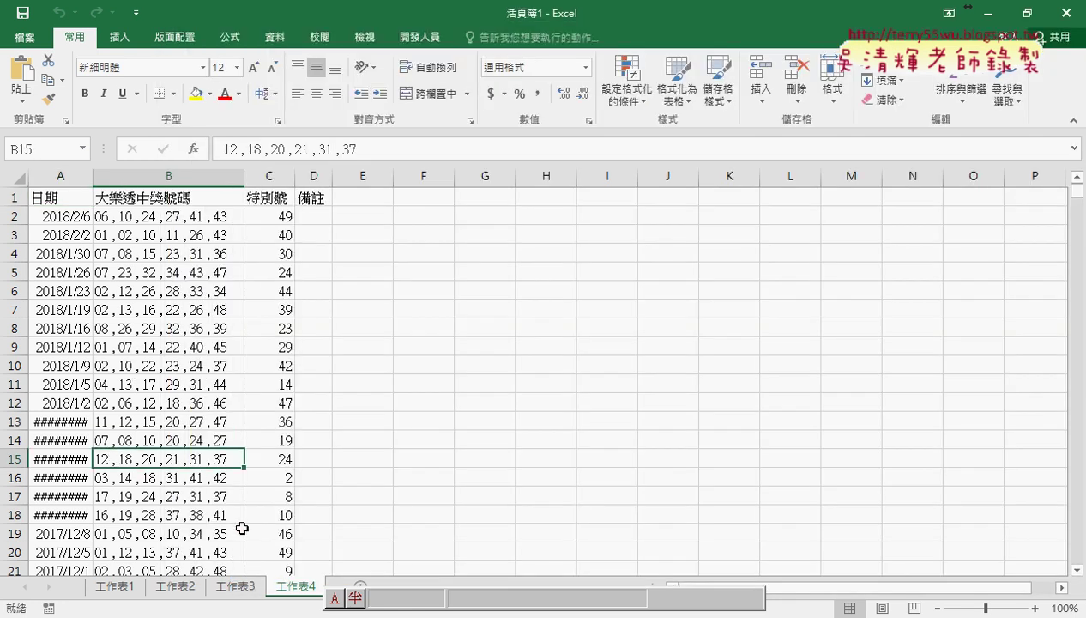
left_click(360, 587)
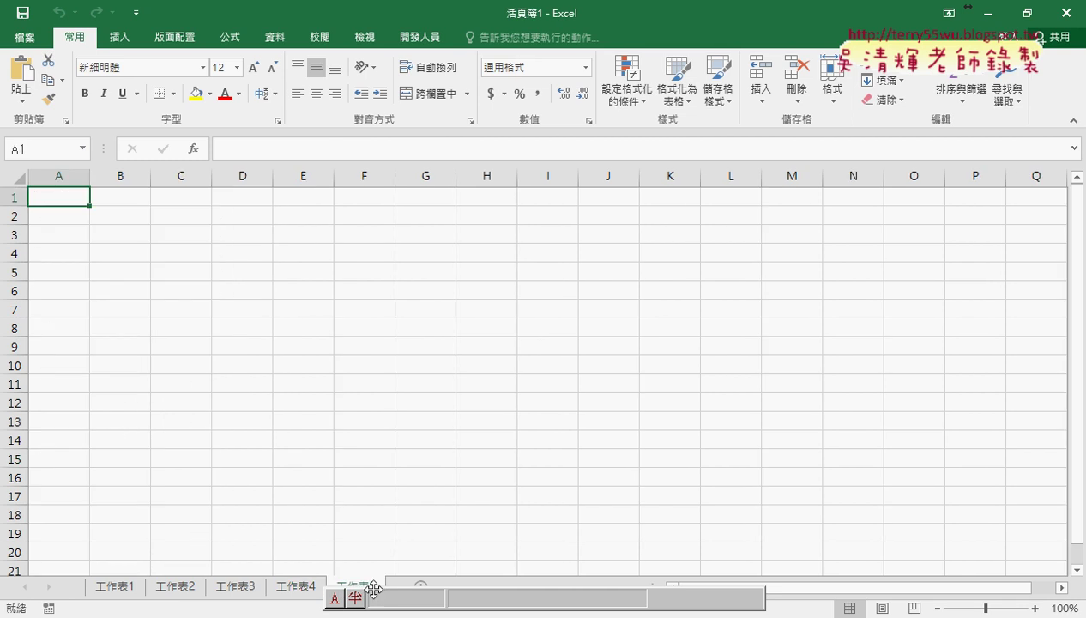
left_click(438, 540)
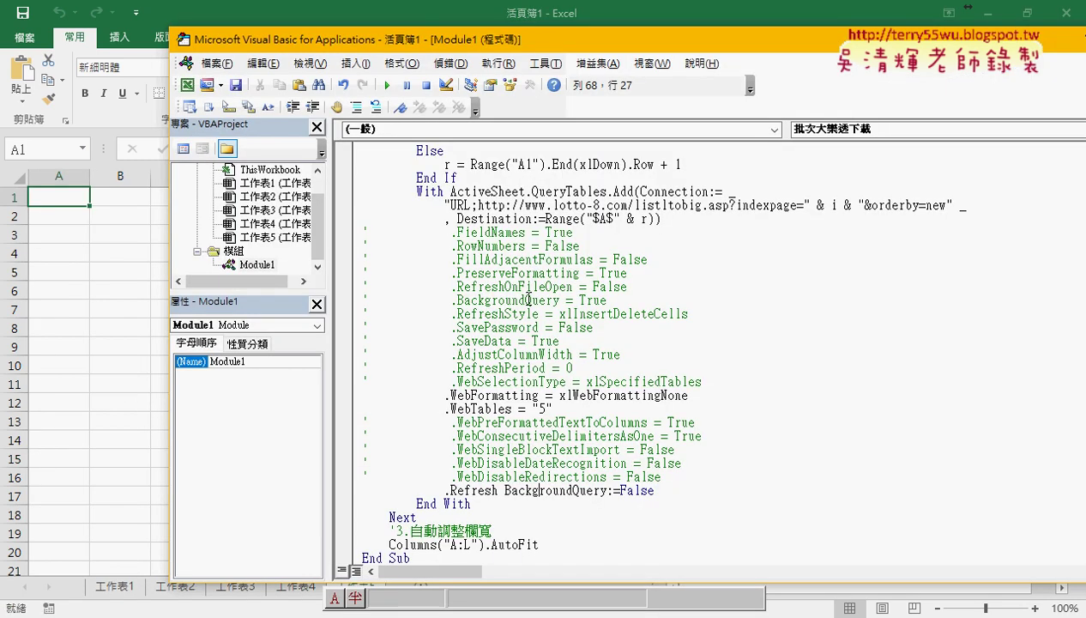
left_click(387, 85)
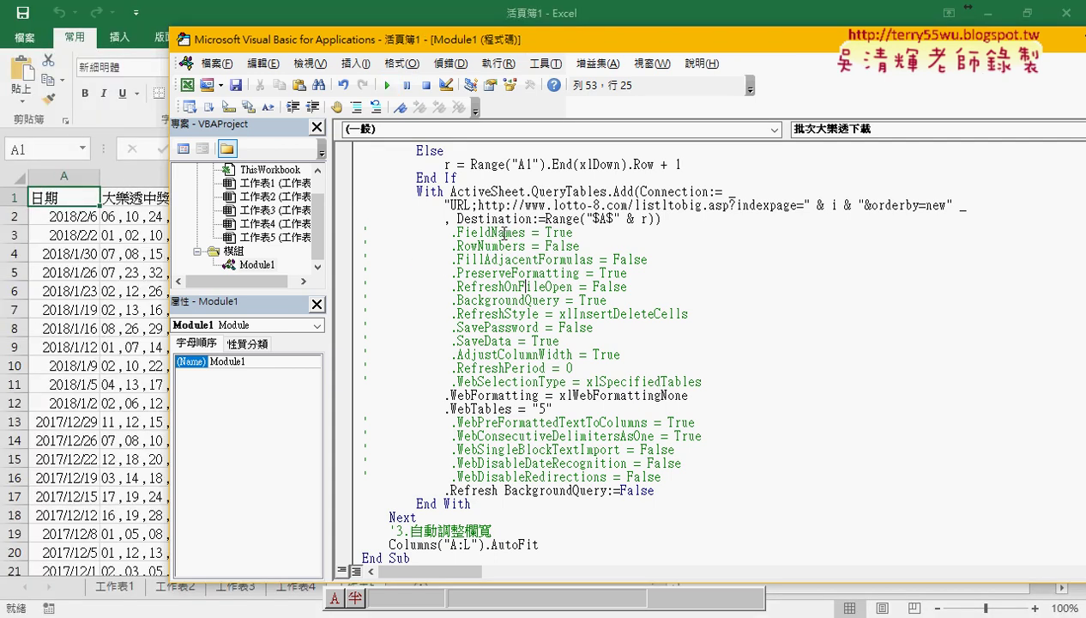
left_click_drag(515, 43, 696, 43)
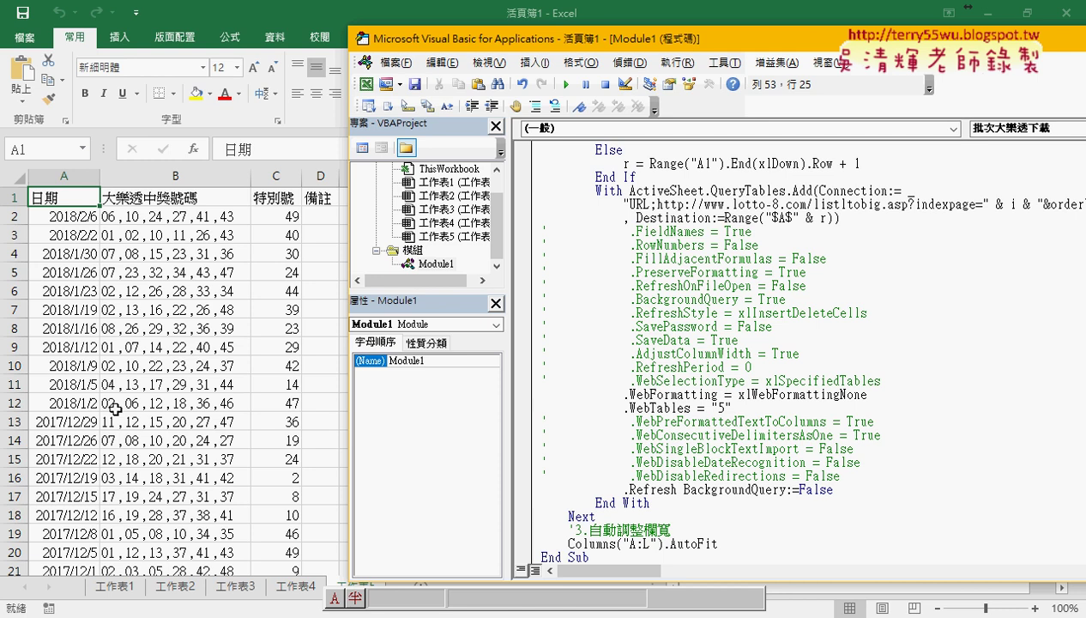
left_click(672, 228)
left_click(685, 394)
left_click_drag(712, 190, 786, 192)
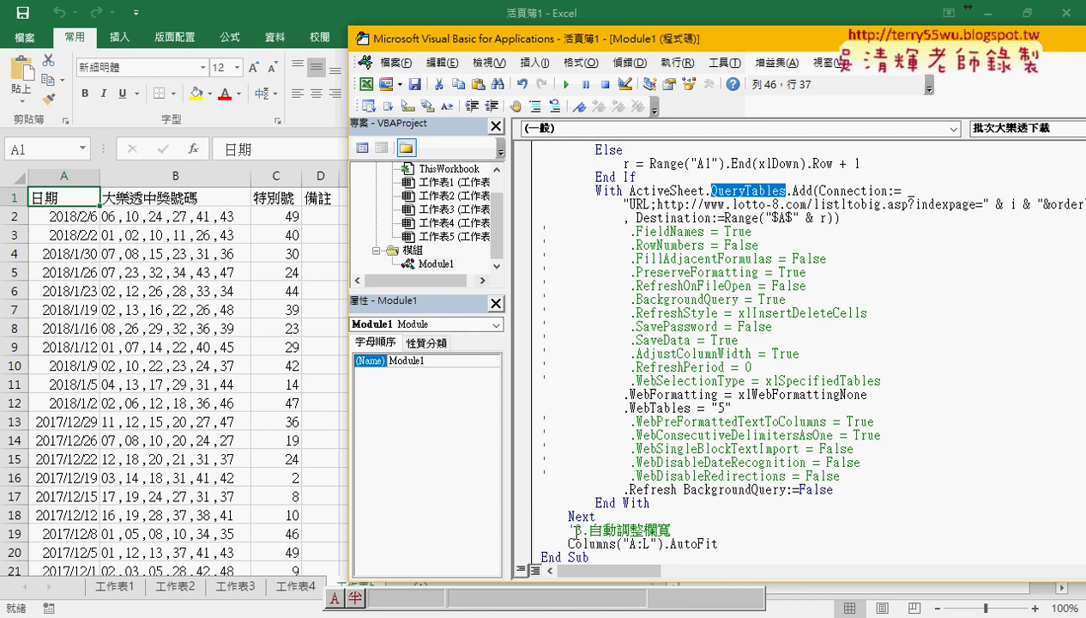
Change Columns("A:L").AutoFit to Columns.AutoFit by removing the ("A:L") range argument.
left_click(669, 530)
scroll(677, 523, "down", 1)
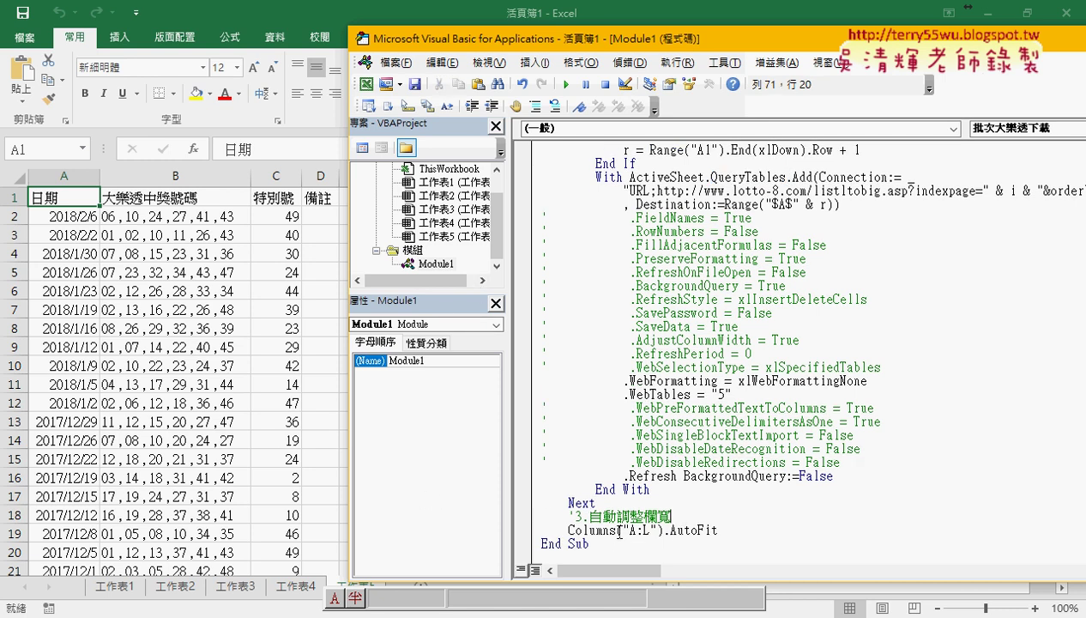
left_click_drag(615, 525, 661, 531)
key("Delete")
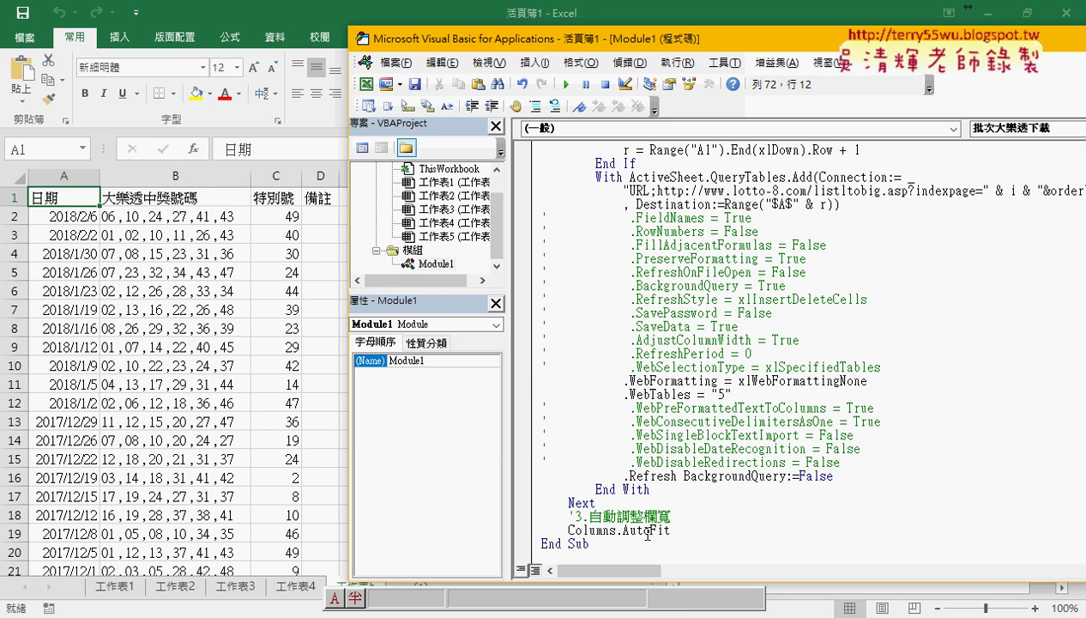
left_click_drag(671, 530, 617, 530)
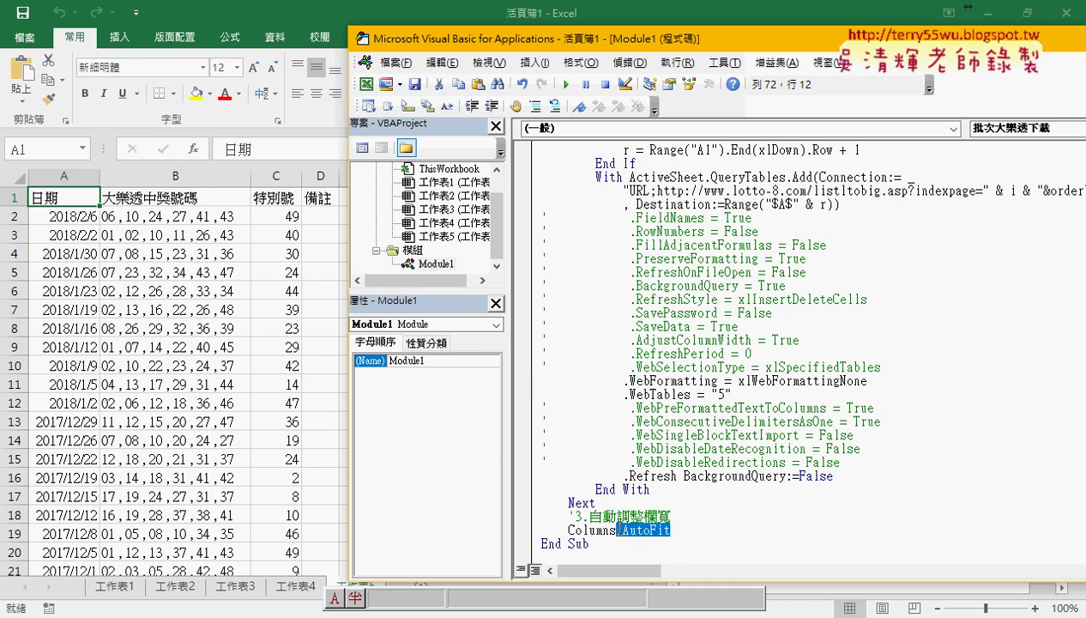
type(".")
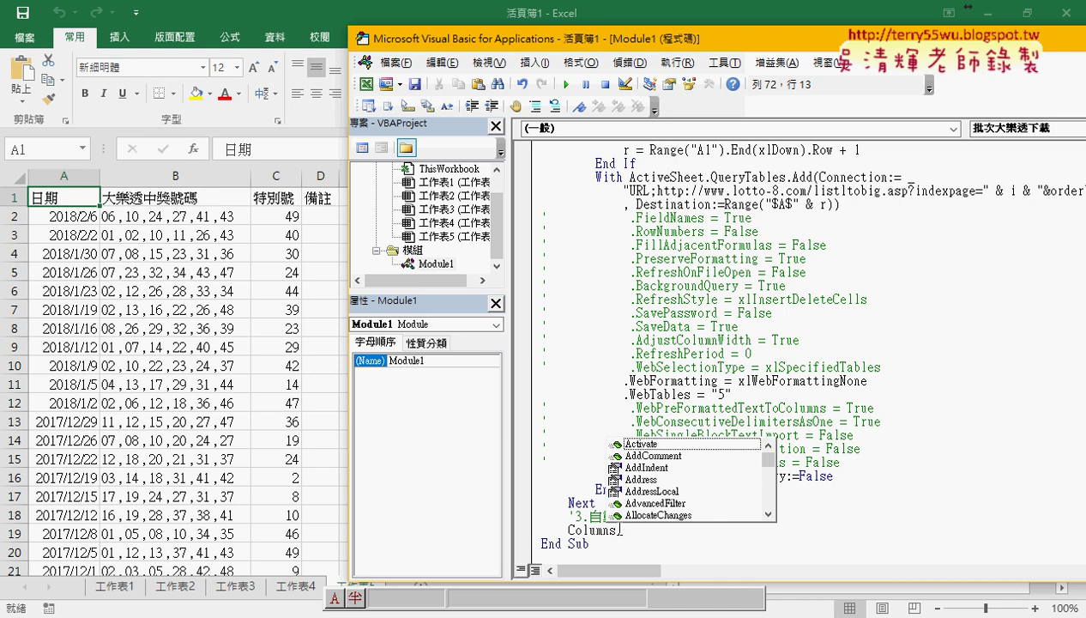
type("a")
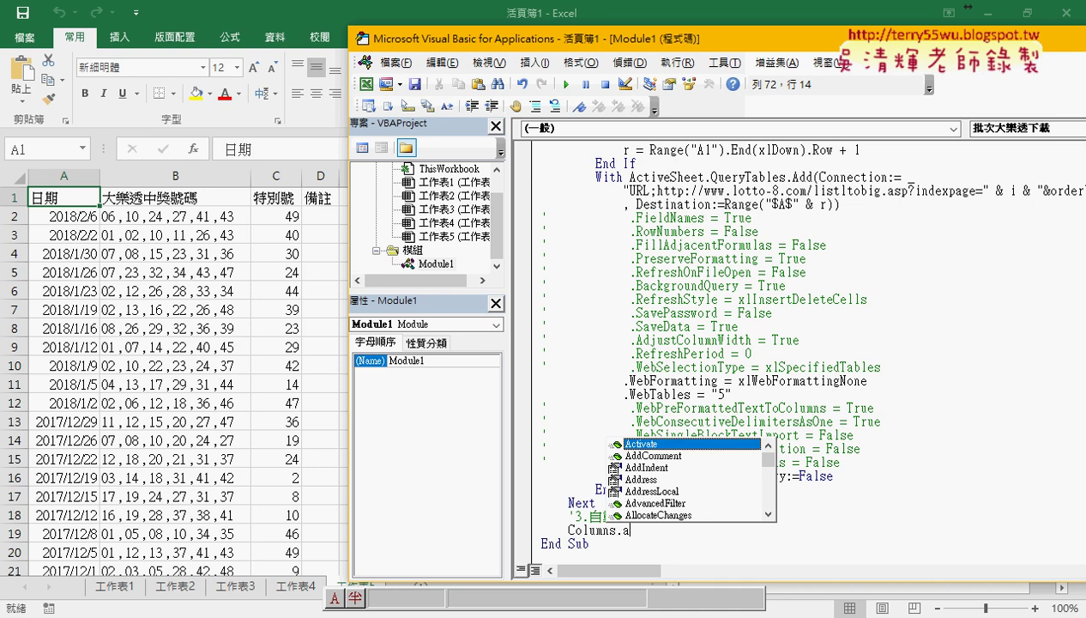
type("u")
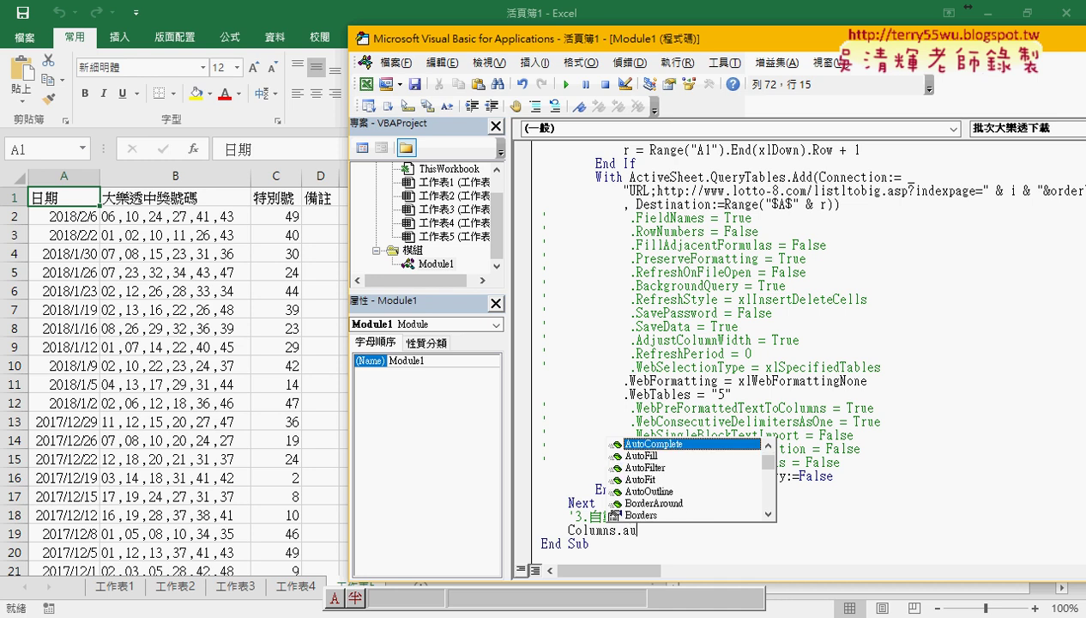
key("Down")
key("Down")
key("Down")
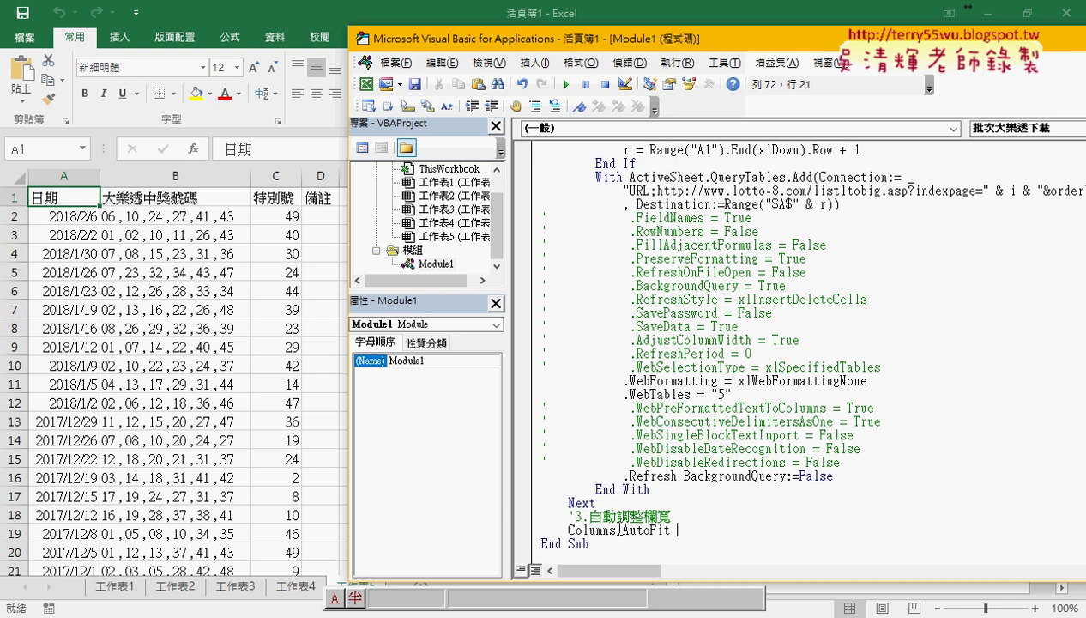
left_click(89, 455)
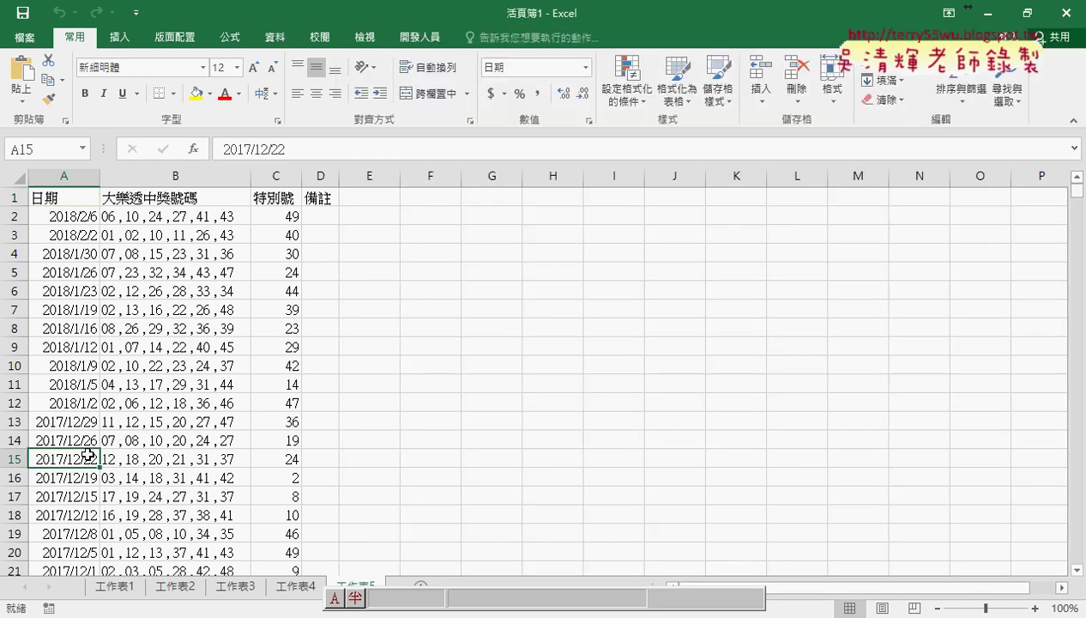
scroll(89, 454, "down", 3)
scroll(88, 455, "down", 6)
scroll(89, 455, "down", 3)
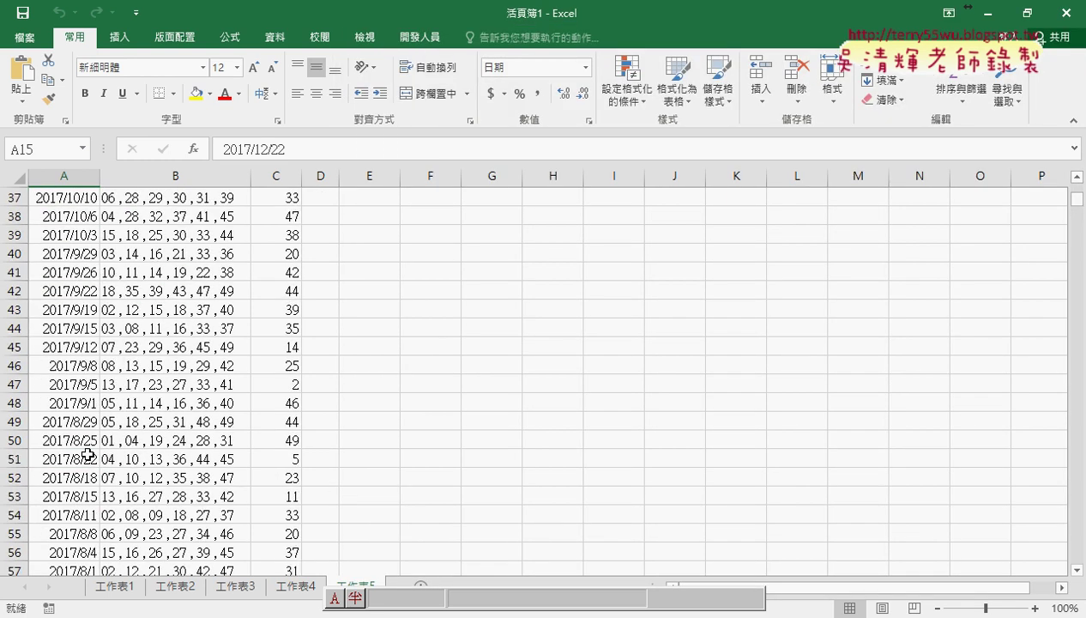
scroll(88, 455, "down", 3)
scroll(86, 455, "up", 6)
scroll(87, 453, "up", 3)
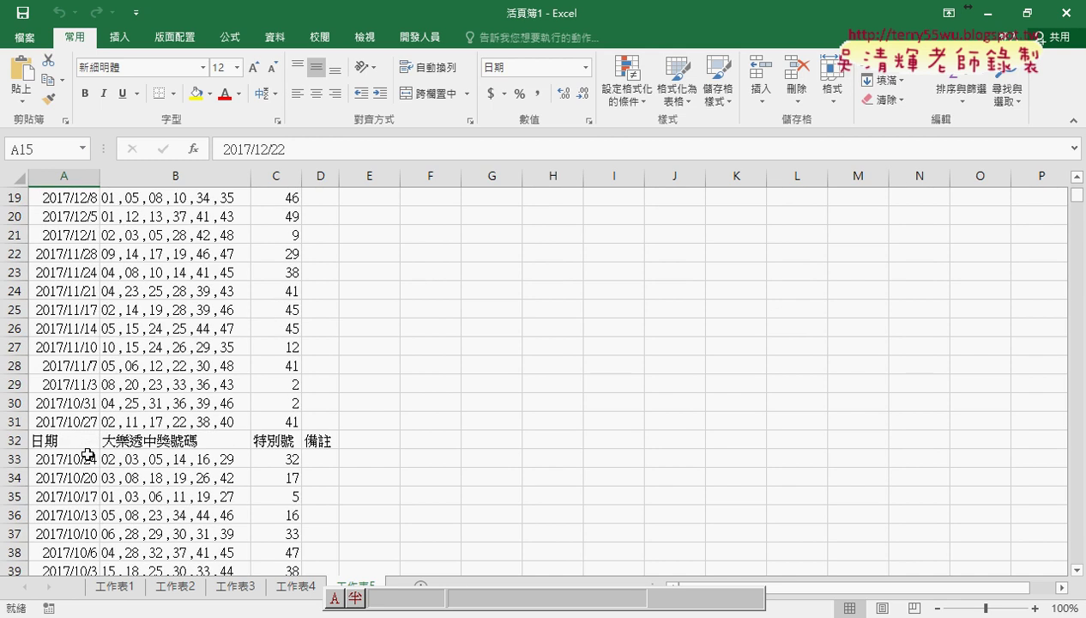
scroll(129, 438, "down", 7)
scroll(145, 443, "down", 7)
scroll(145, 442, "down", 3)
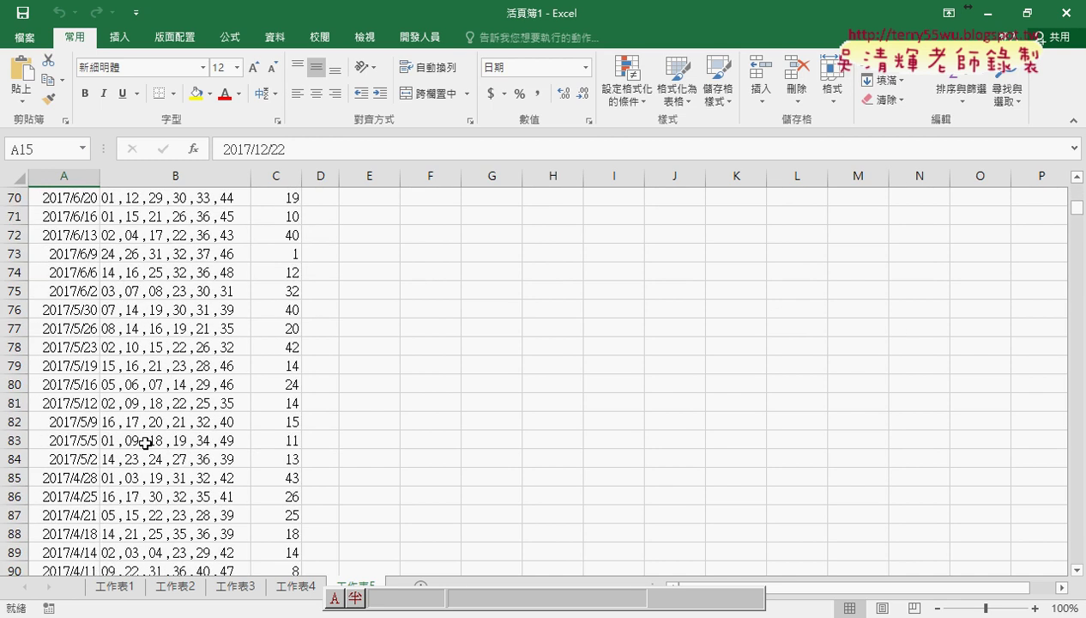
scroll(145, 442, "up", 3)
scroll(145, 443, "up", 2)
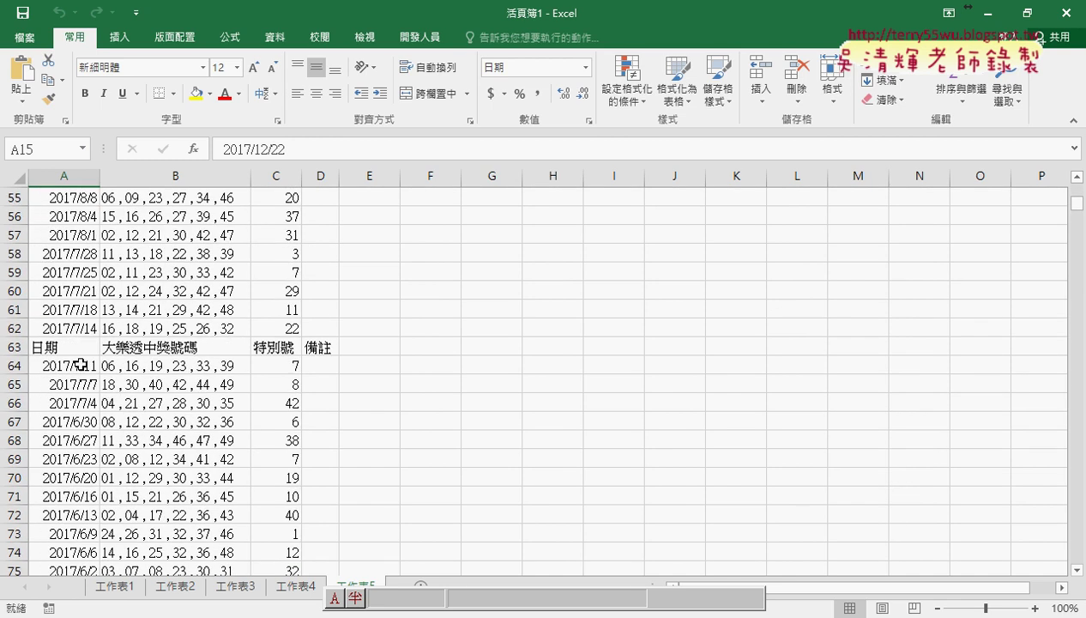
left_click(15, 348)
left_click(15, 349)
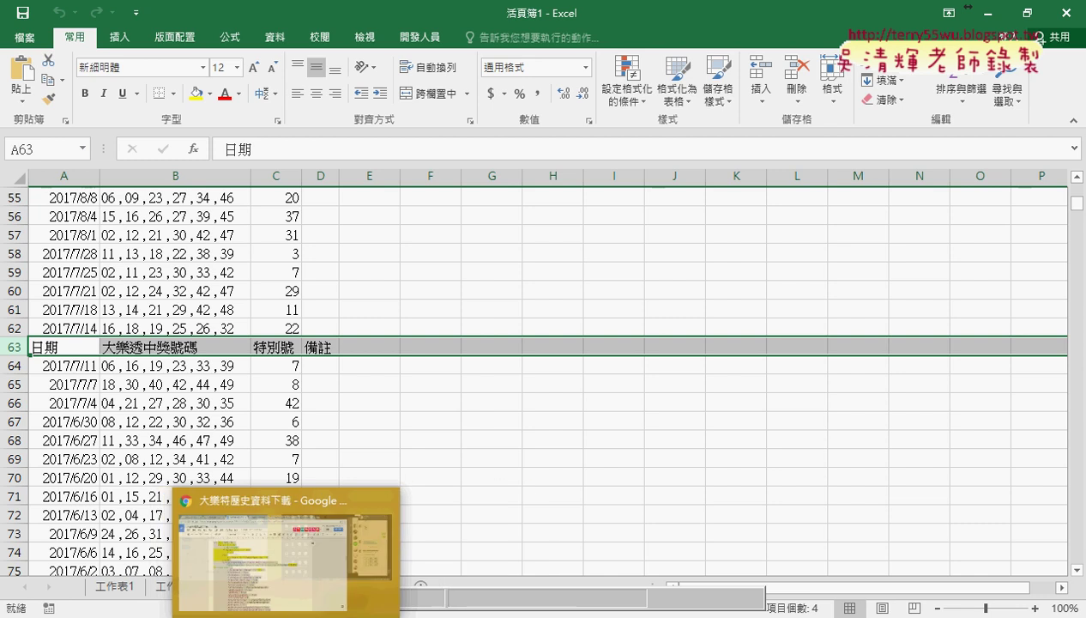
Copy the Public Sub 刪除列() macro from the doc's 2.VBA程式碼 section.
left_click(258, 549)
scroll(418, 474, "down", 3)
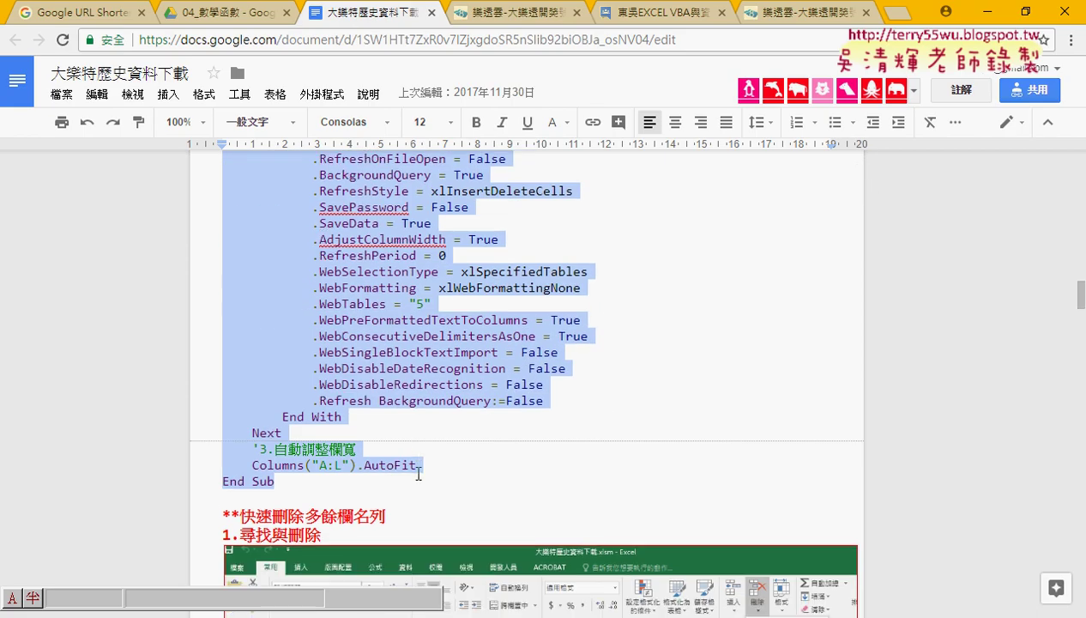
scroll(418, 475, "down", 3)
scroll(418, 475, "down", 4)
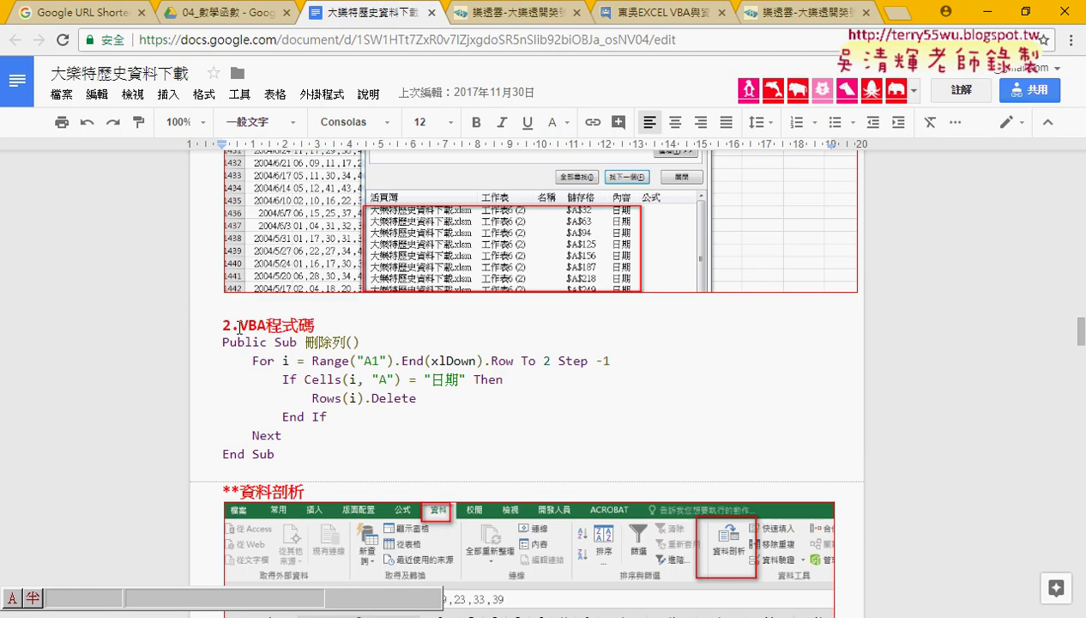
left_click_drag(302, 341, 354, 342)
left_click_drag(276, 454, 212, 341)
key("ctrl+c")
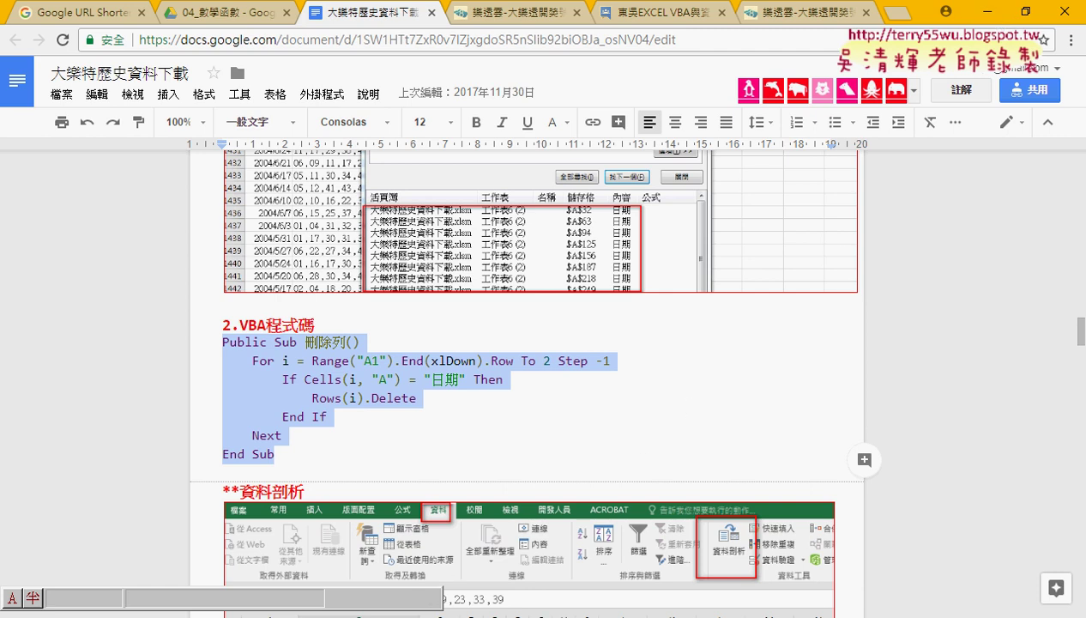
left_click(421, 588)
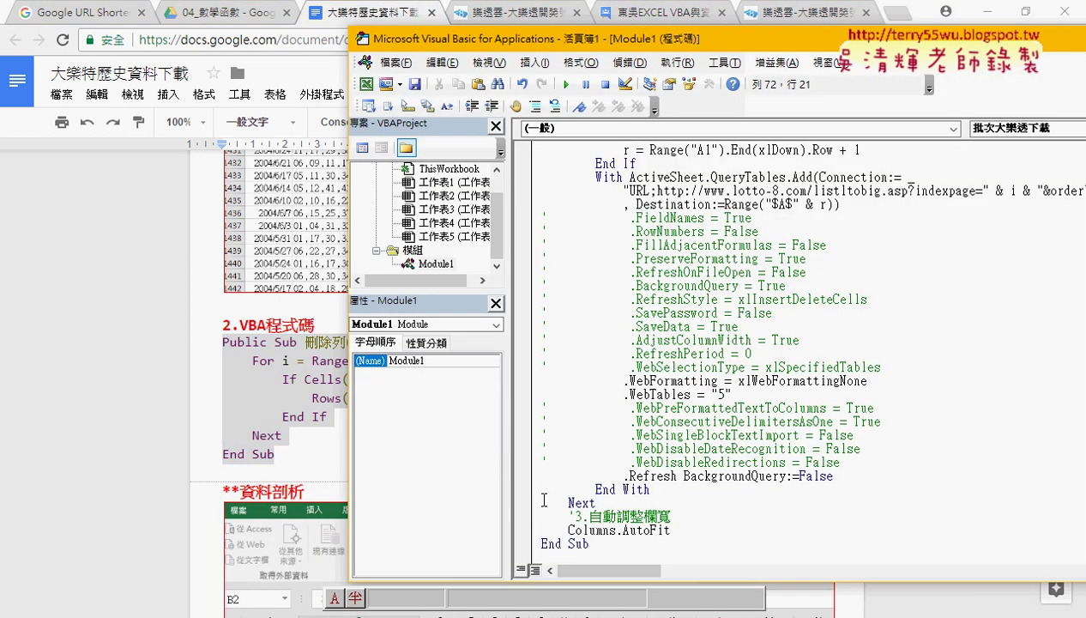
Paste the 刪除列 macro below the download macro and minimize the browser.
scroll(586, 555, "down", 7)
scroll(585, 555, "up", 7)
left_click(585, 556)
key("ctrl+v")
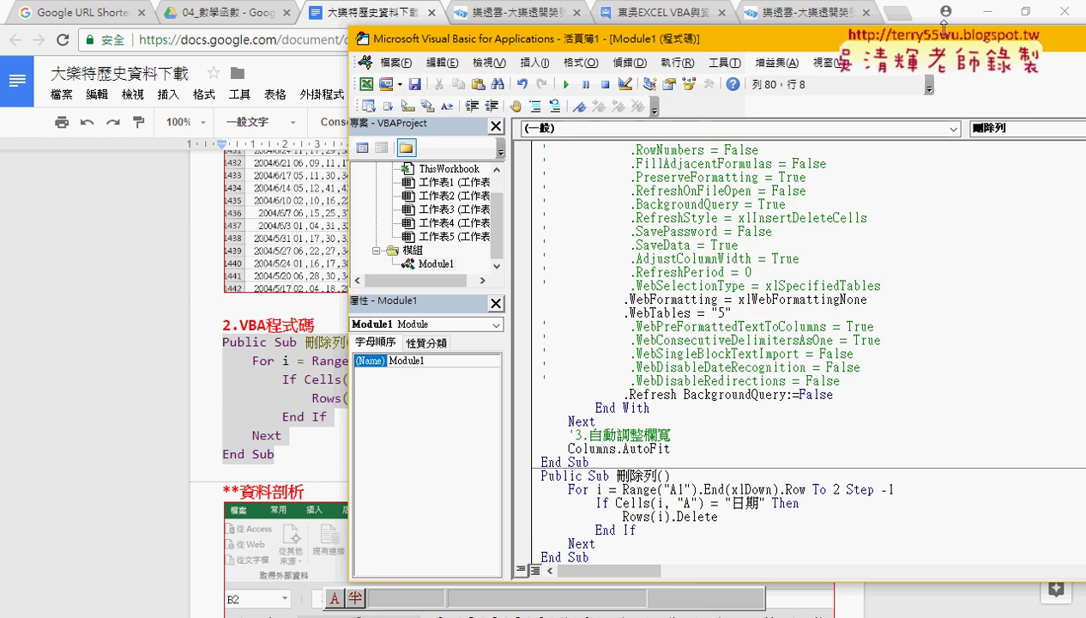
left_click(994, 17)
left_click(994, 17)
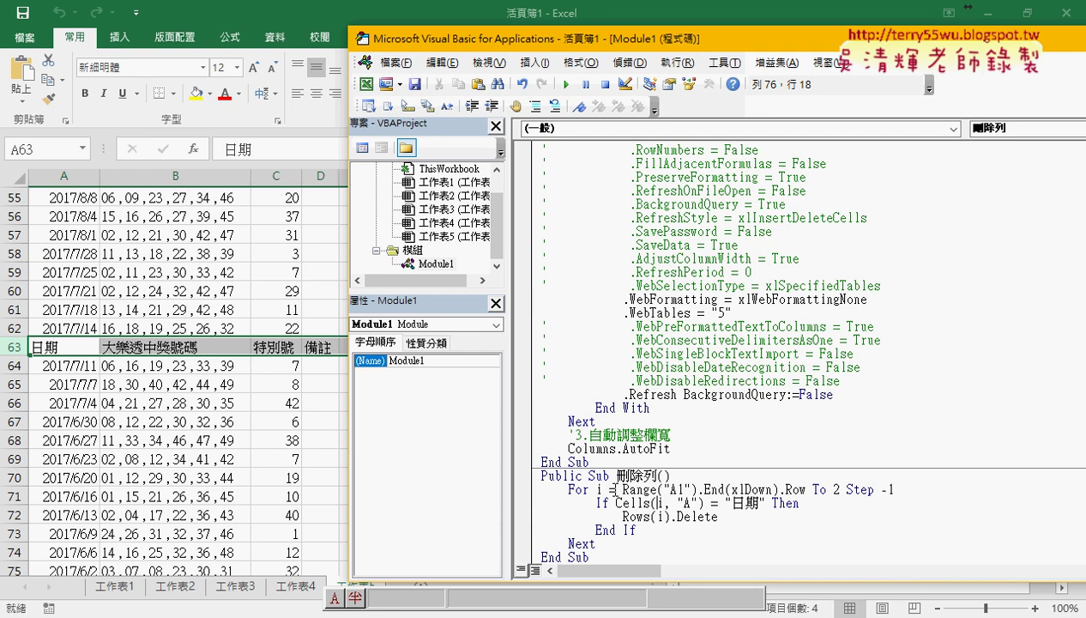
Set a breakpoint on Rows(i).Delete and run 刪除列 until it pauses at i = 1520.
double_click(599, 489)
left_click_drag(623, 489, 894, 489)
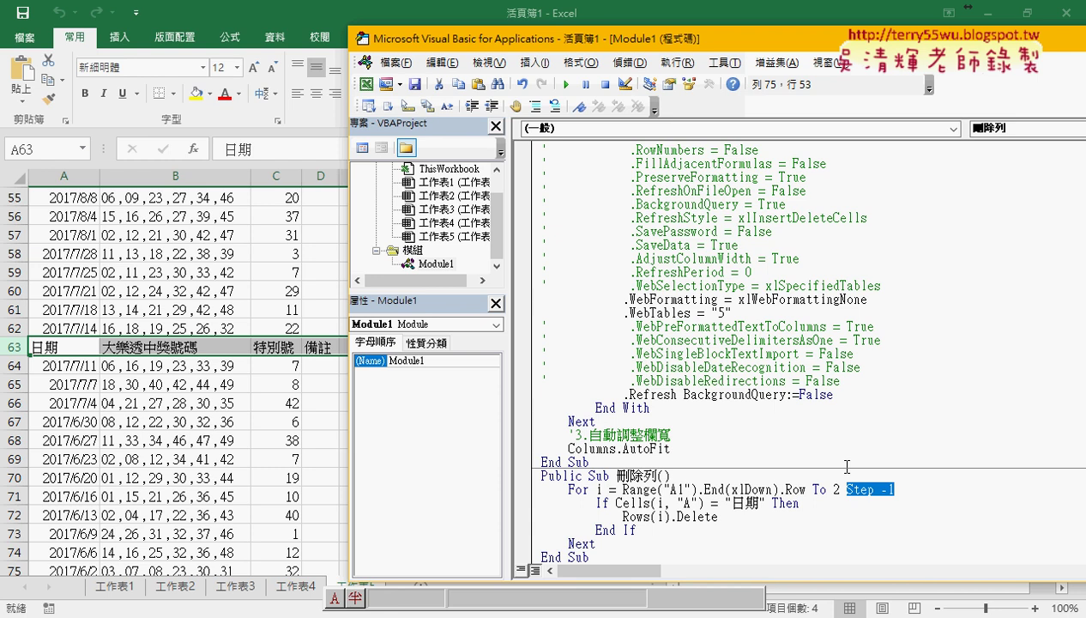
left_click(603, 503)
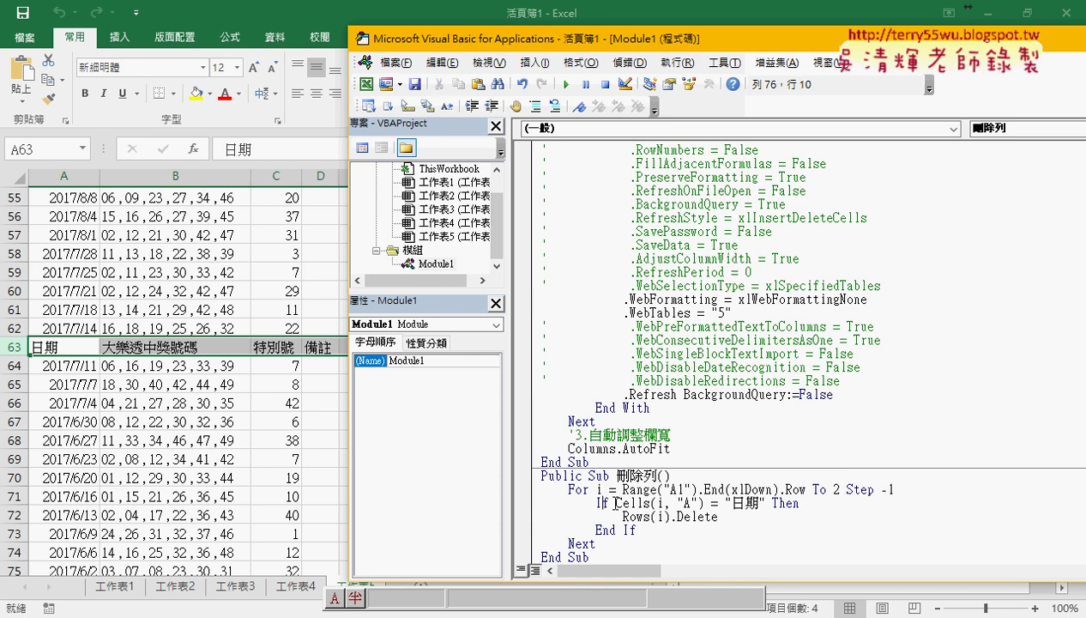
mouse_move(616, 503)
left_mouse_down()
mouse_move(765, 503)
mouse_move(702, 517)
mouse_move(623, 503)
mouse_move(616, 516)
left_mouse_up()
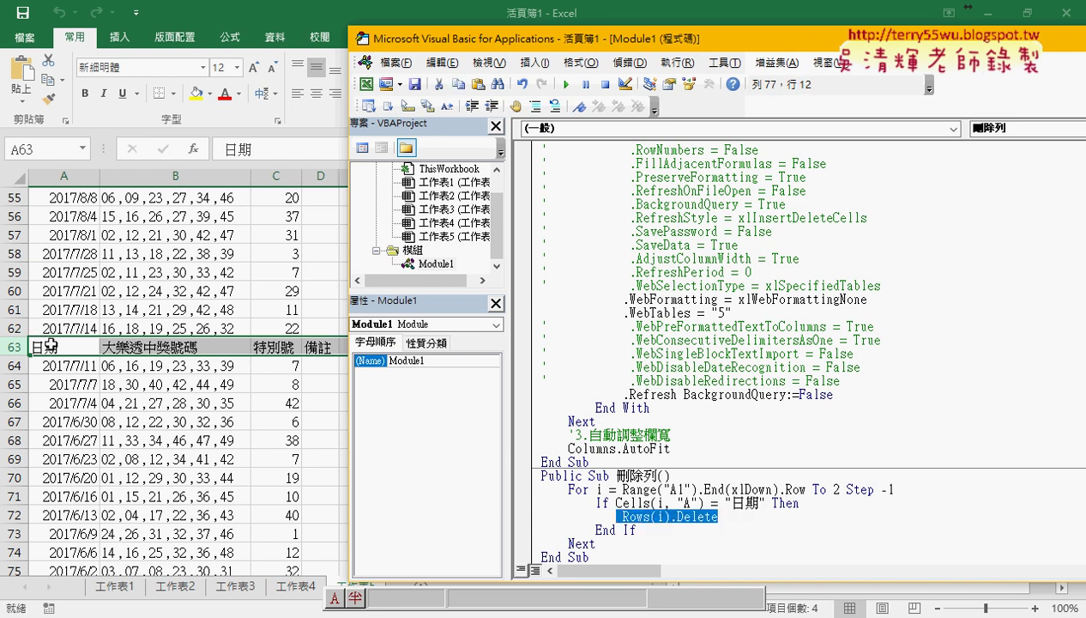
left_click(529, 517)
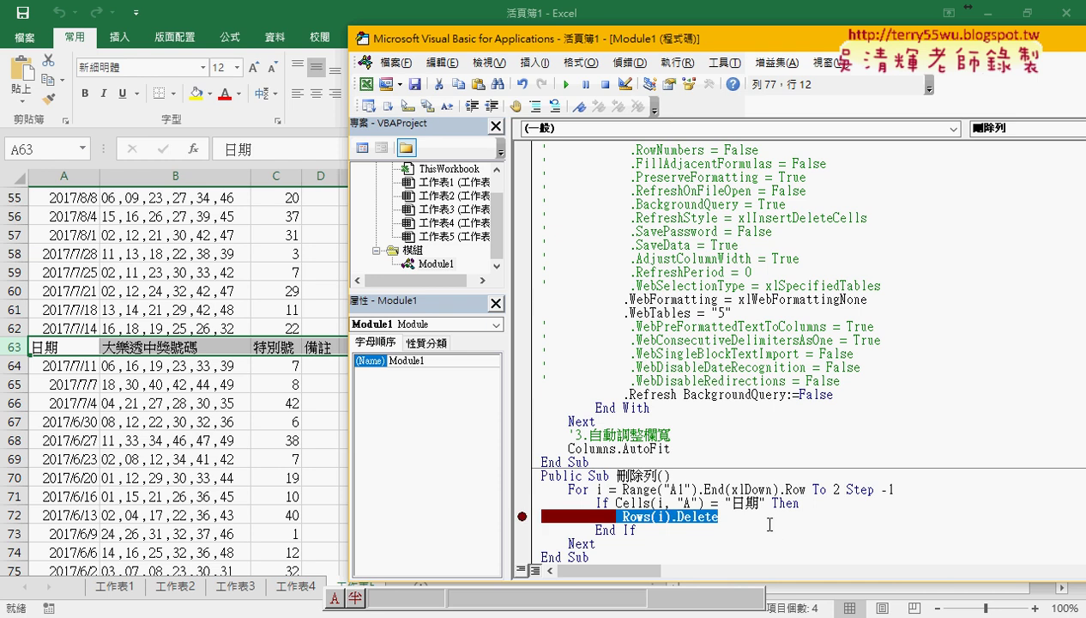
left_click(566, 84)
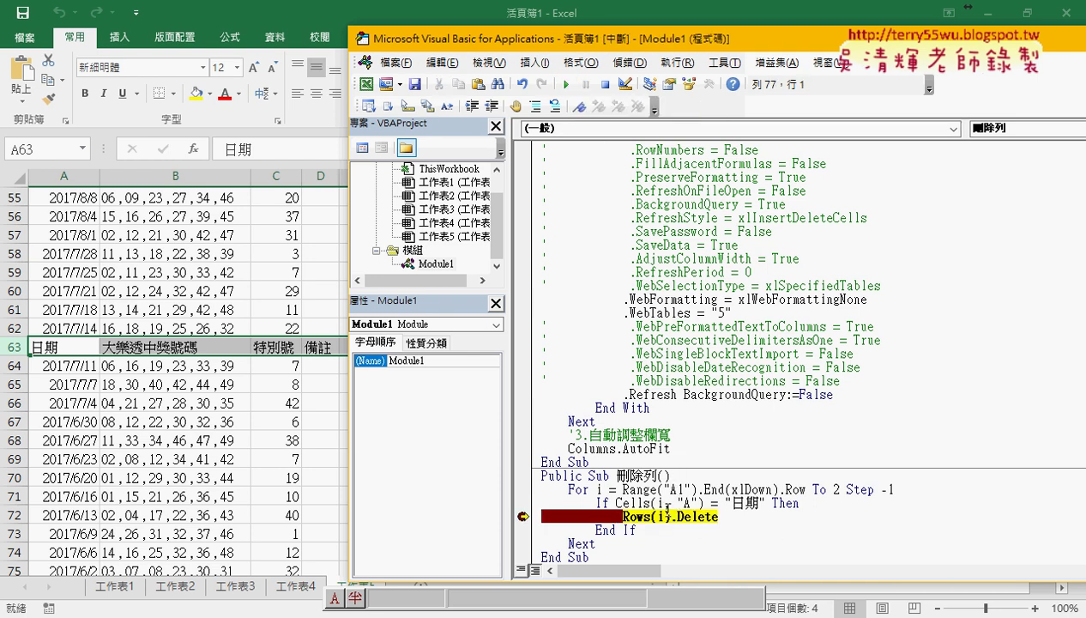
mouse_move(662, 516)
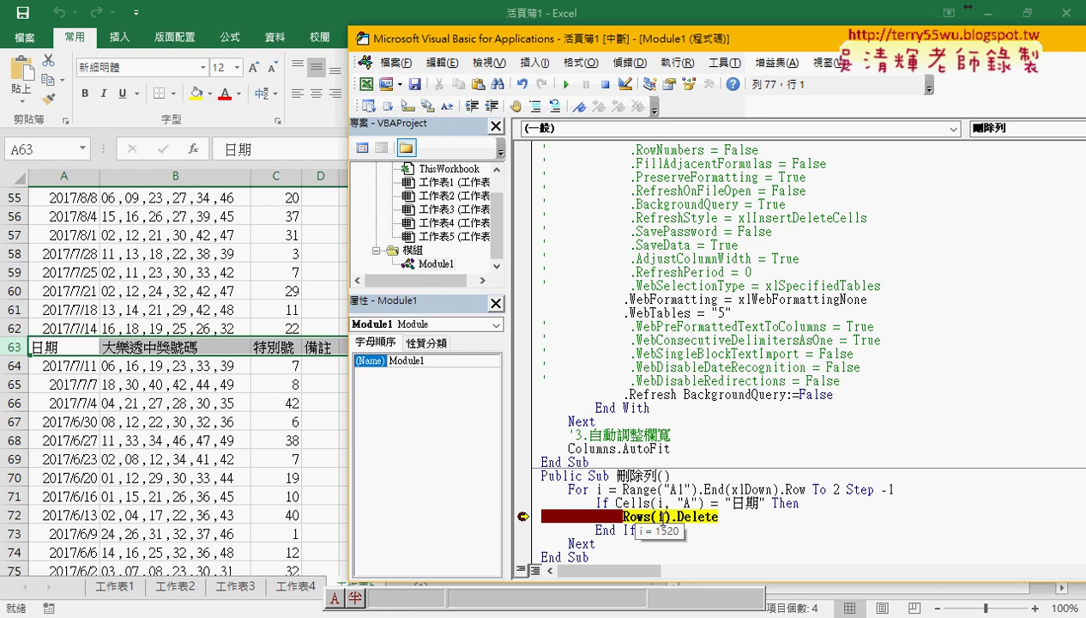
In Excel, locate the repeated 日期 header at row 1520 near the end of the data.
left_click(68, 438)
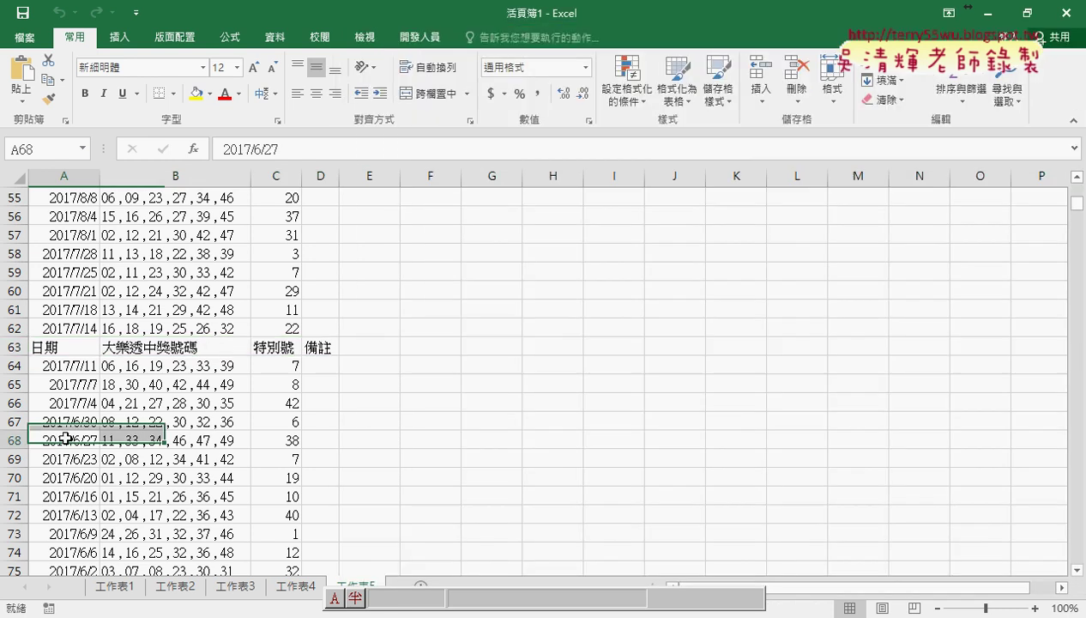
key("ctrl+Down")
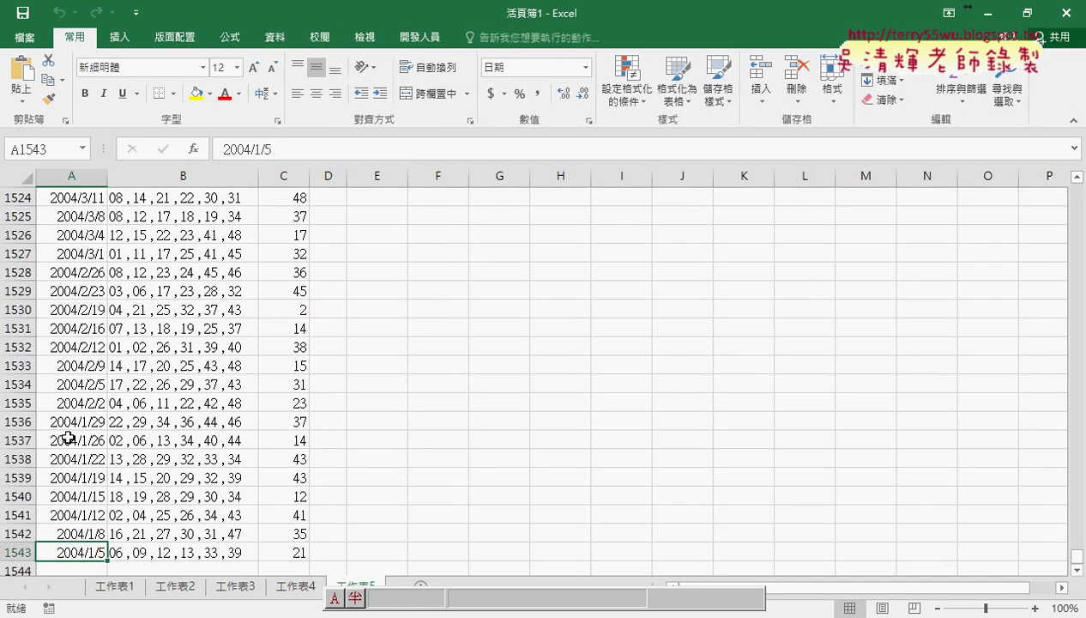
scroll(68, 438, "up", 1)
scroll(68, 438, "up", 2)
left_click(77, 292)
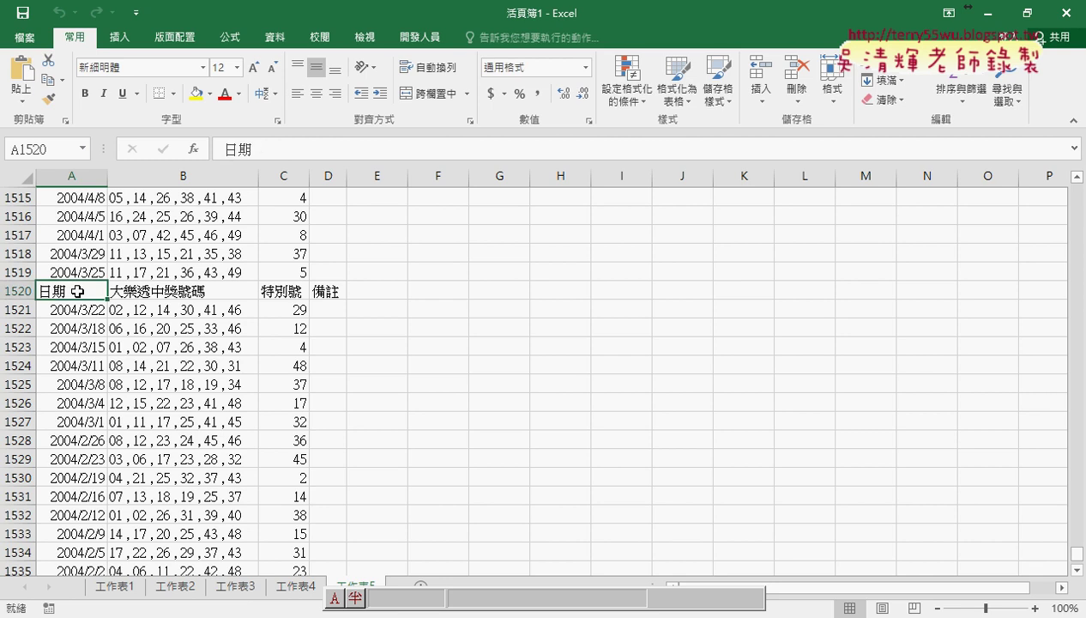
Step past Rows(i).Delete with F8 to remove row 1520, then continue to i = 1489.
left_click(439, 558)
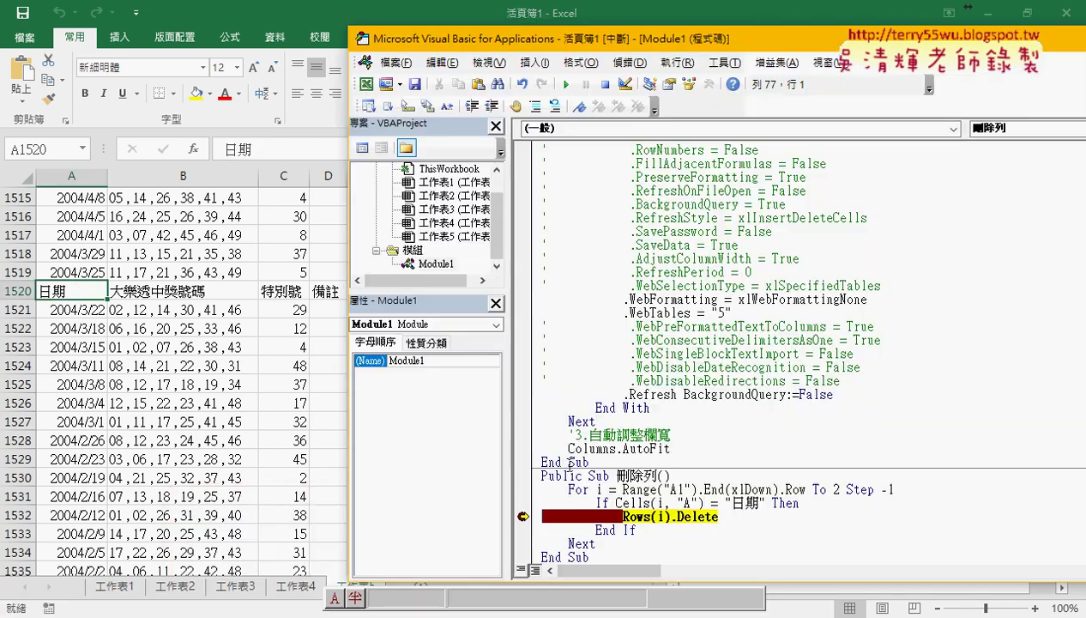
left_click(873, 611)
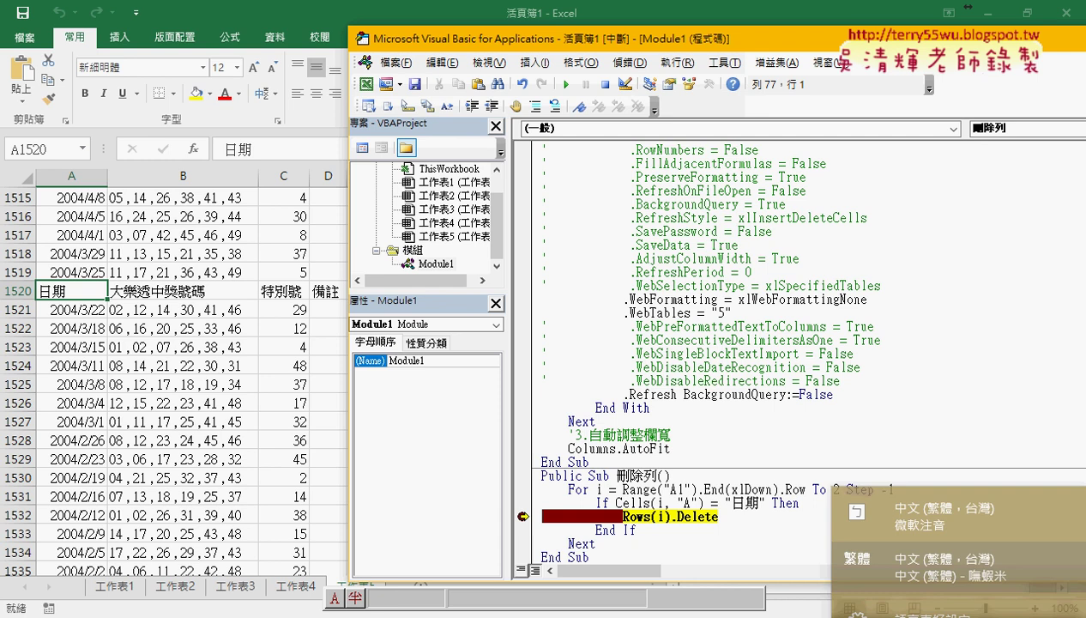
left_click(893, 491)
left_click(669, 515)
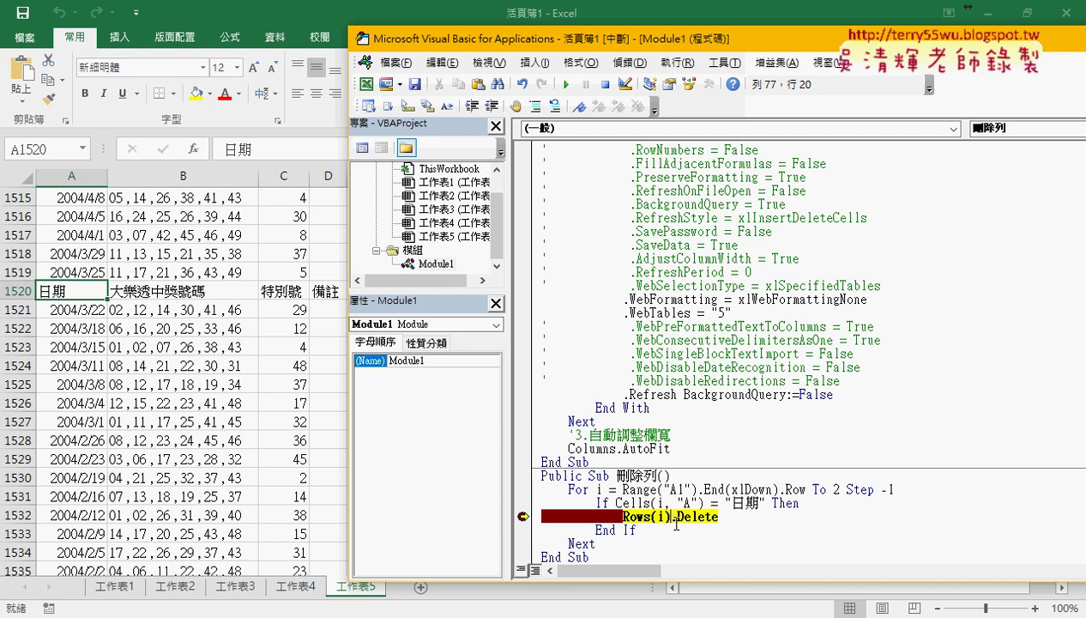
key("F8")
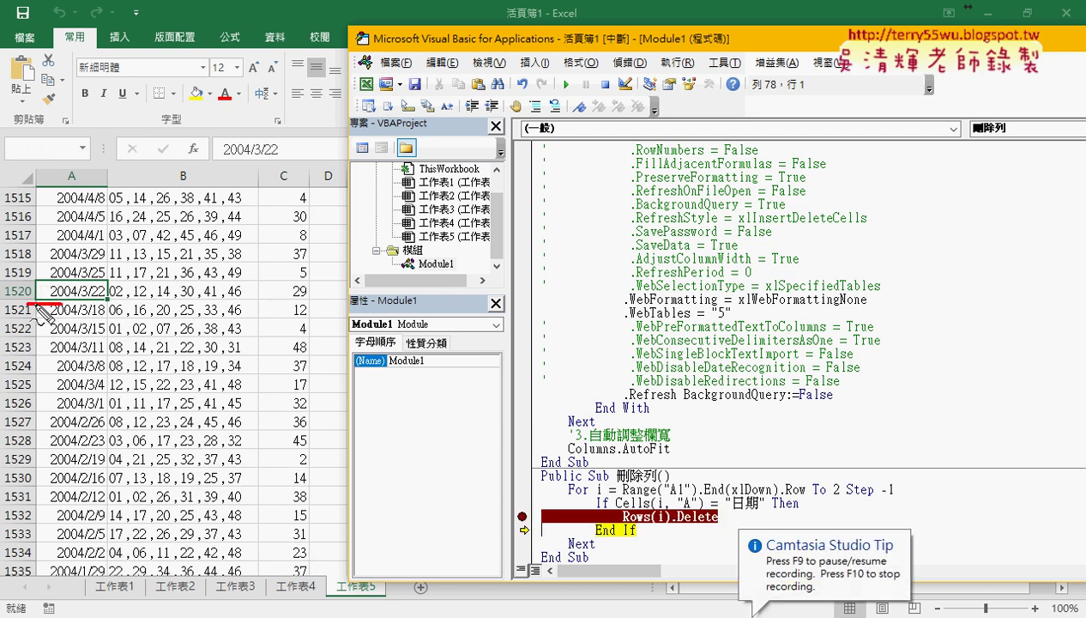
left_click_drag(38, 313, 73, 312)
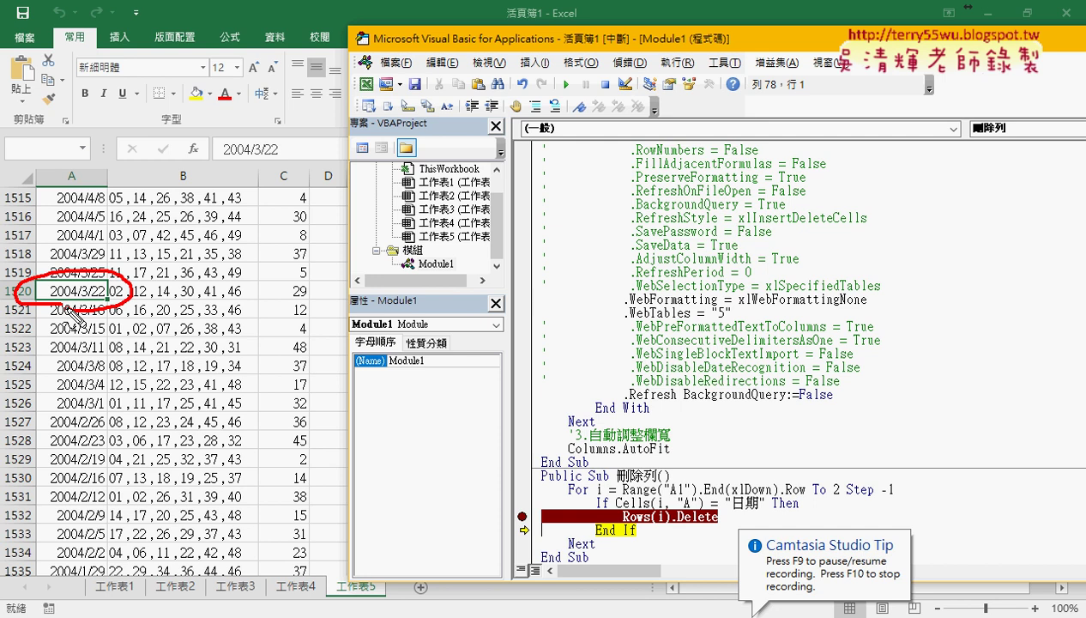
key("Escape")
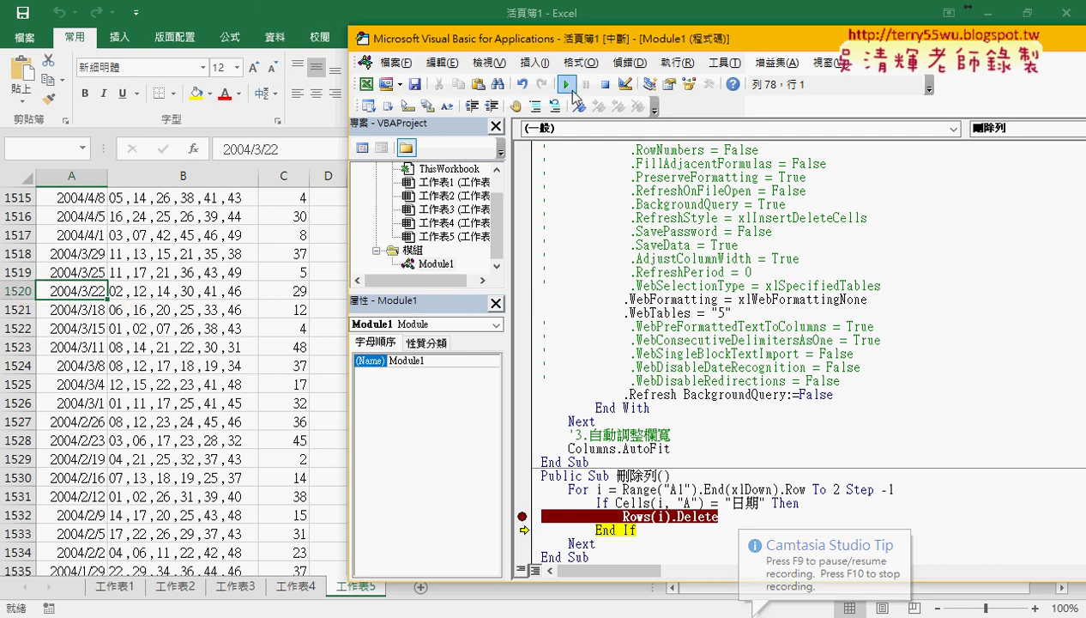
left_click(566, 84)
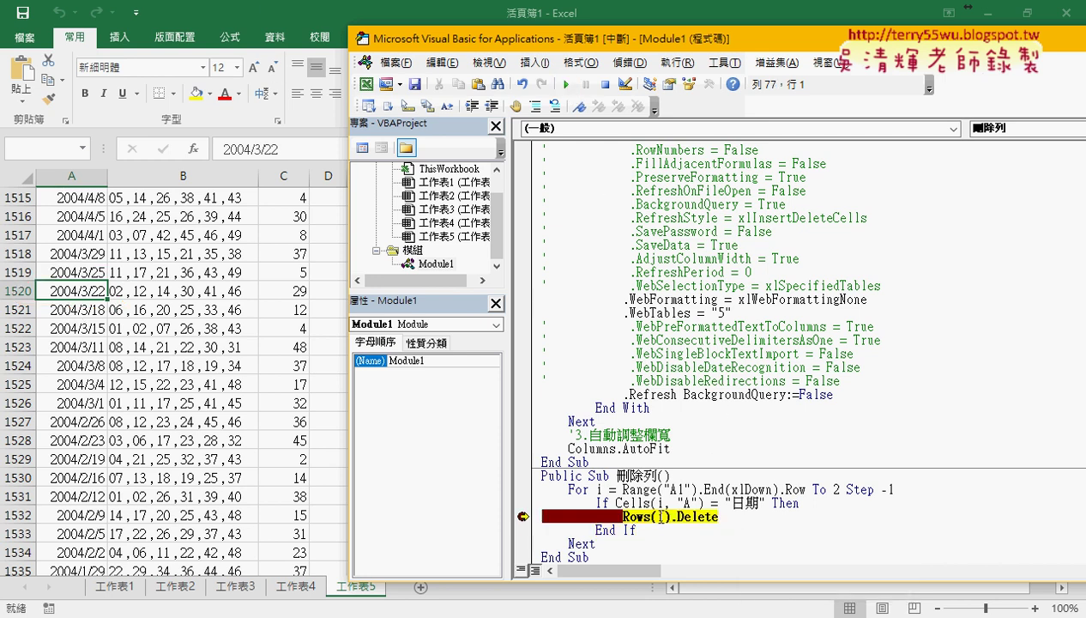
In Excel, scroll up to the repeated 日期 header in row 1489 and select it.
mouse_move(652, 517)
left_click(95, 328)
scroll(95, 328, "up", 3)
scroll(95, 328, "up", 4)
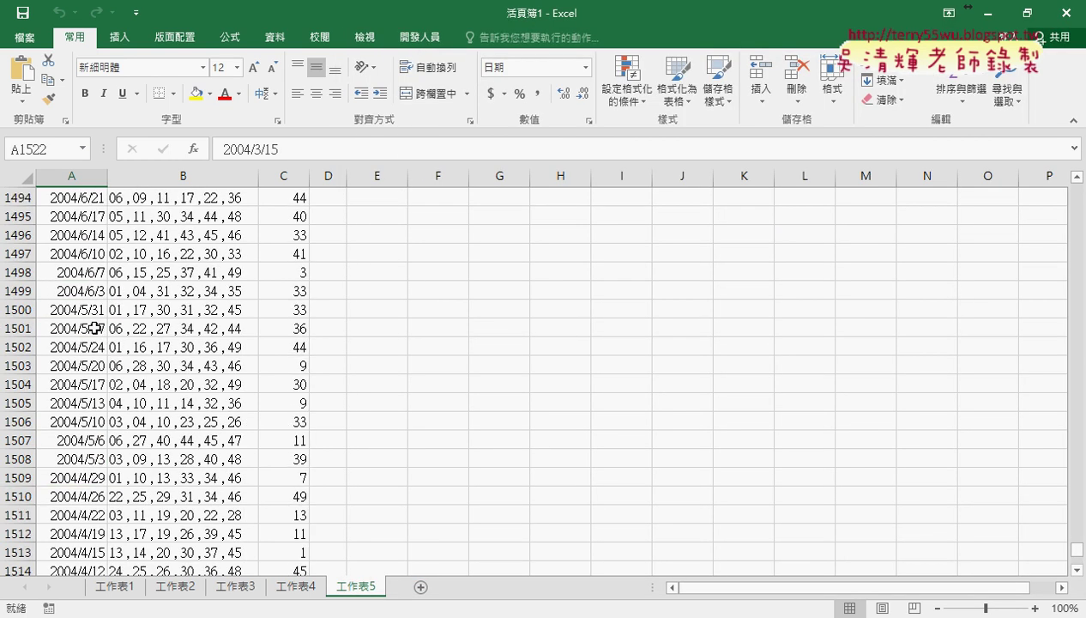
scroll(94, 328, "up", 2)
scroll(91, 309, "up", 1)
left_click(87, 273)
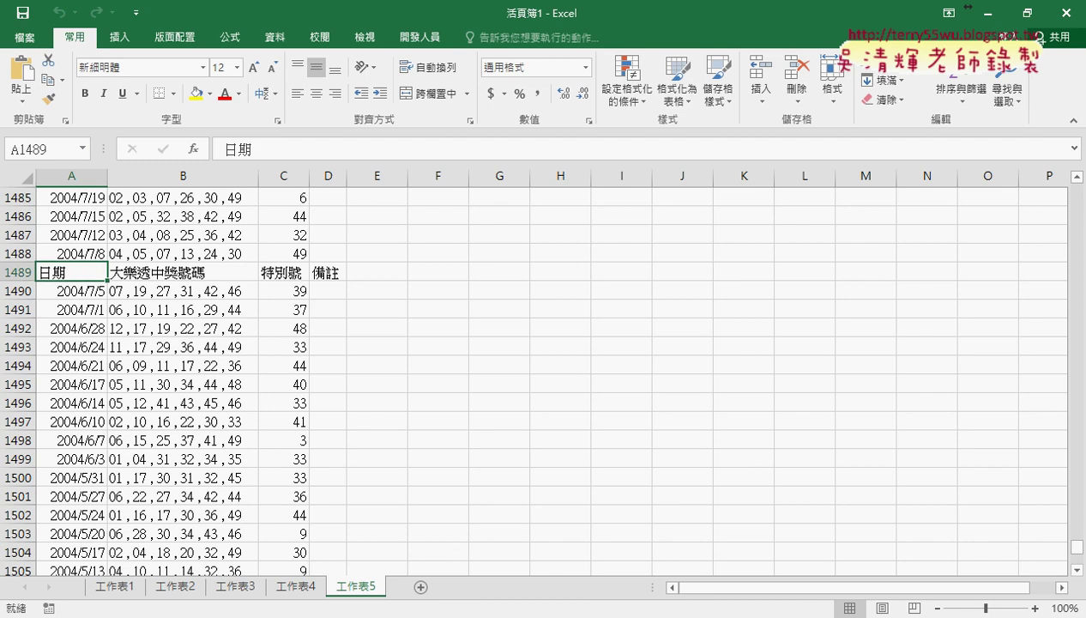
Back in the paused macro, step once with F8 to run Rows(i).Delete on row 1489.
left_click(355, 617)
left_click(459, 568)
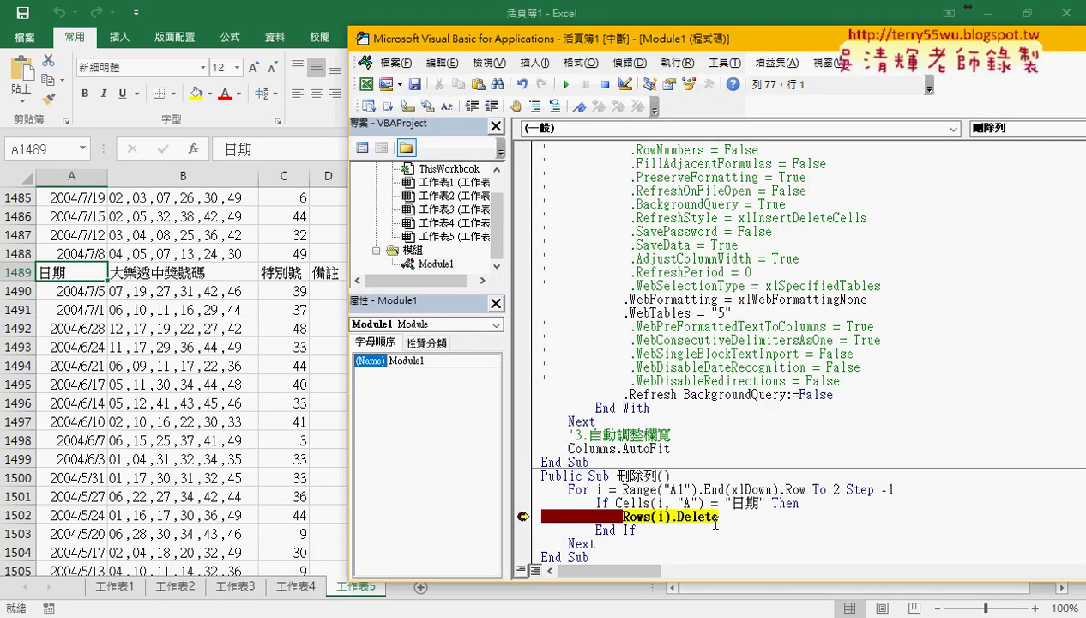
key("F8")
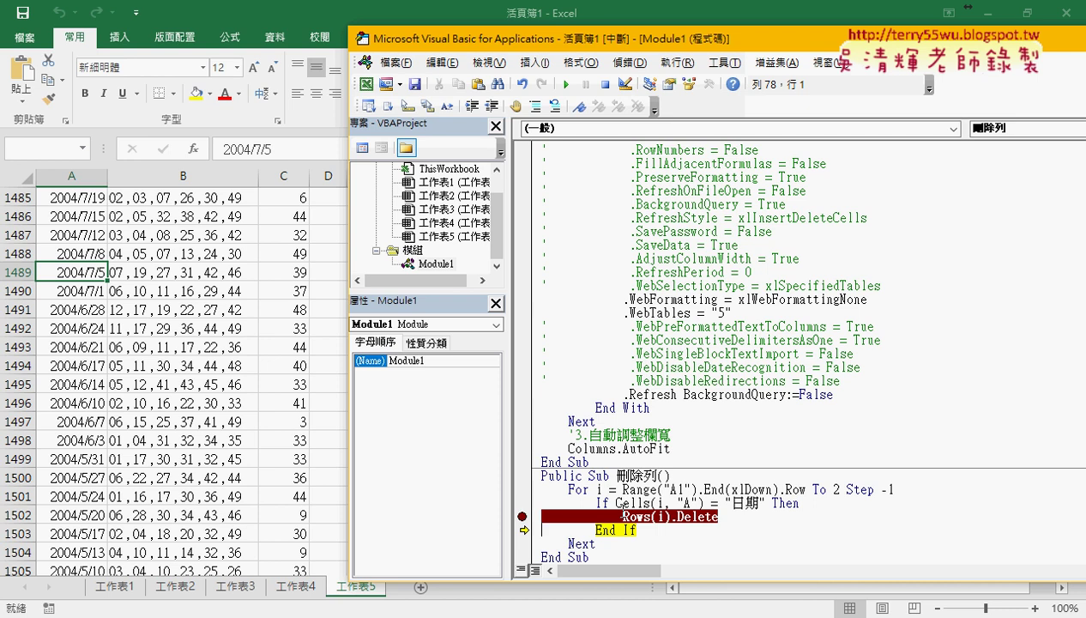
Set the 刪除列 loop's end value to 2, replacing a trial value of 1.
double_click(837, 489)
type("1")
key("BackSpace")
type("2")
Clear the breakpoint and continue the macro to the end.
left_click(522, 516)
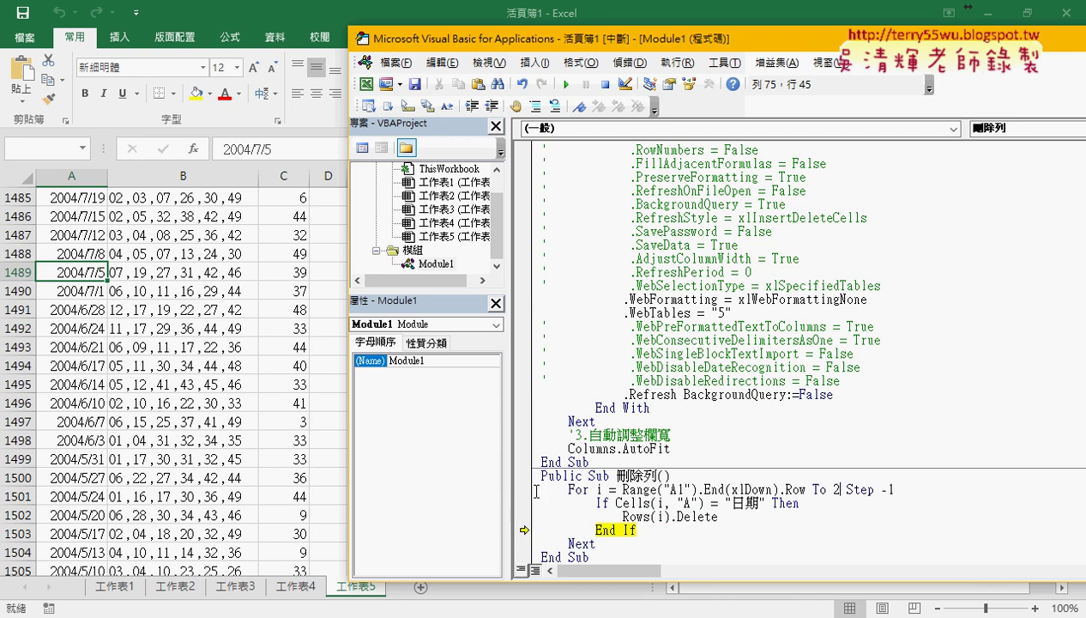
left_click(567, 84)
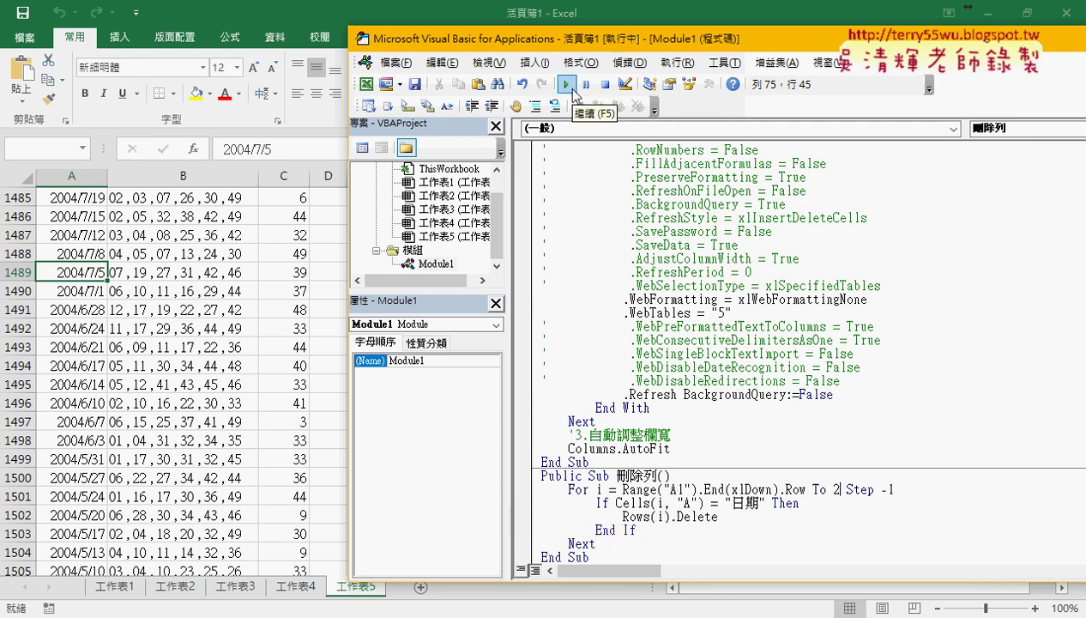
left_click(114, 345)
Check that A1 holds the only remaining 日期 header, then return to the VBA editor.
scroll(114, 345, "up", 7)
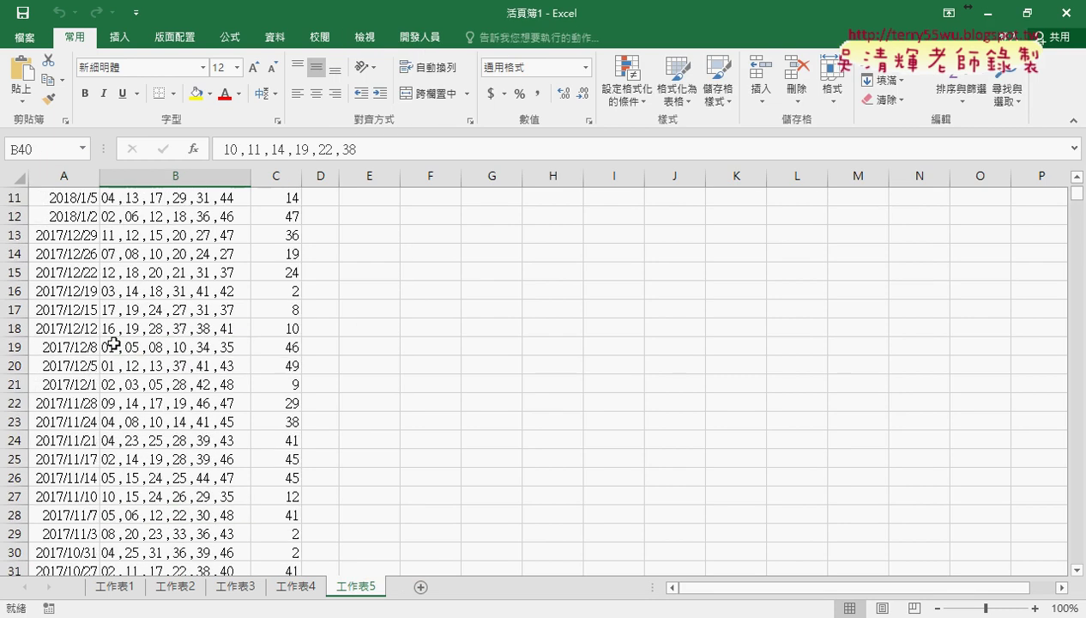
scroll(1025, 492, "up", 1)
left_click_drag(1079, 194, 1079, 182)
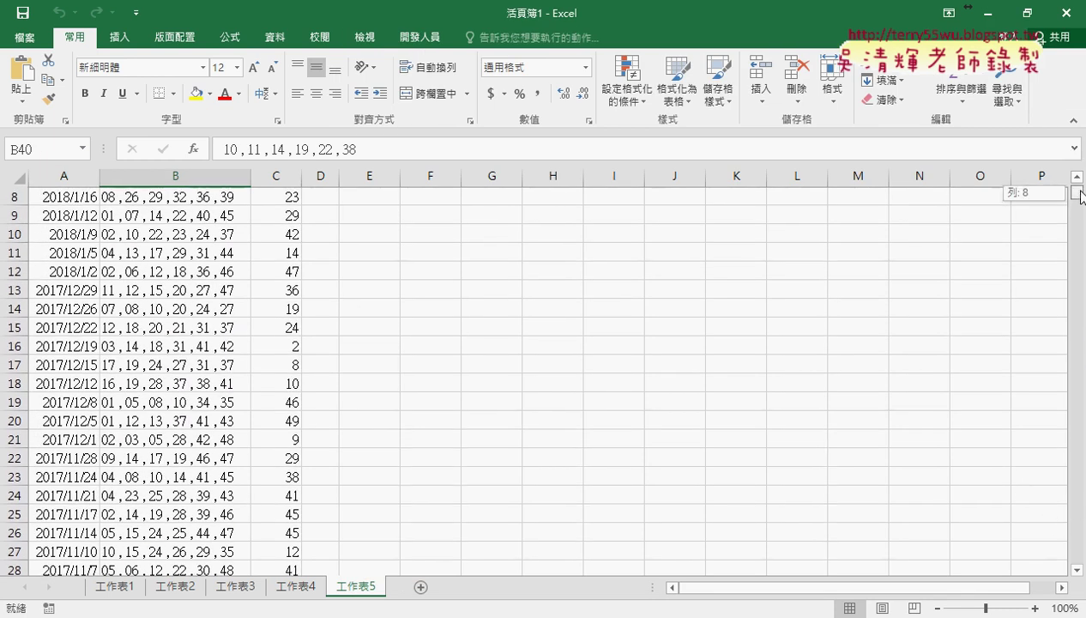
left_click(65, 199)
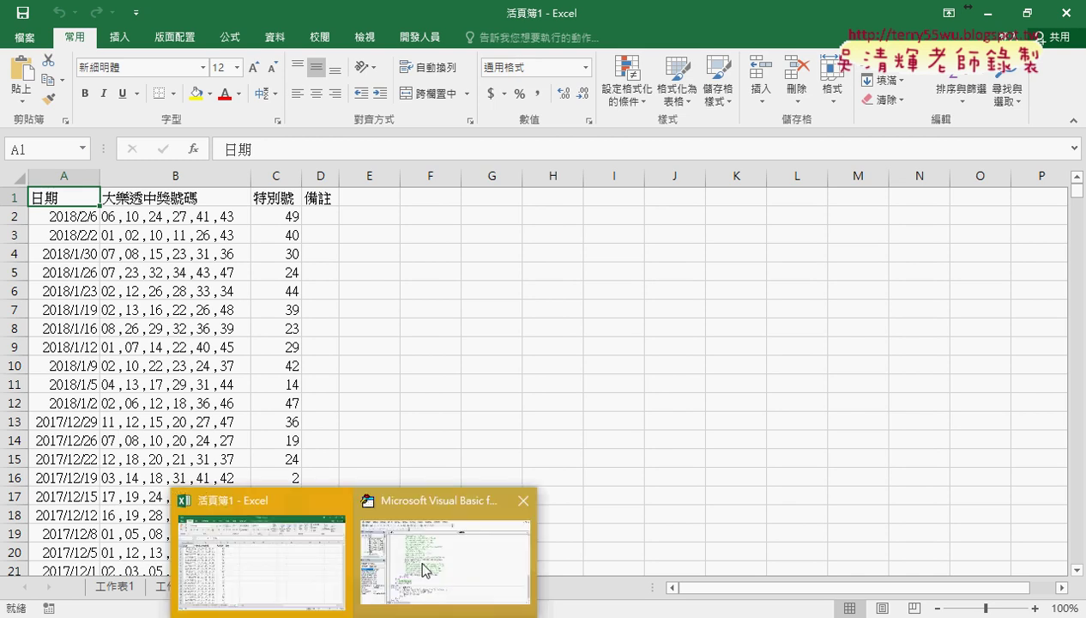
left_click(423, 570)
scroll(696, 426, "down", 1)
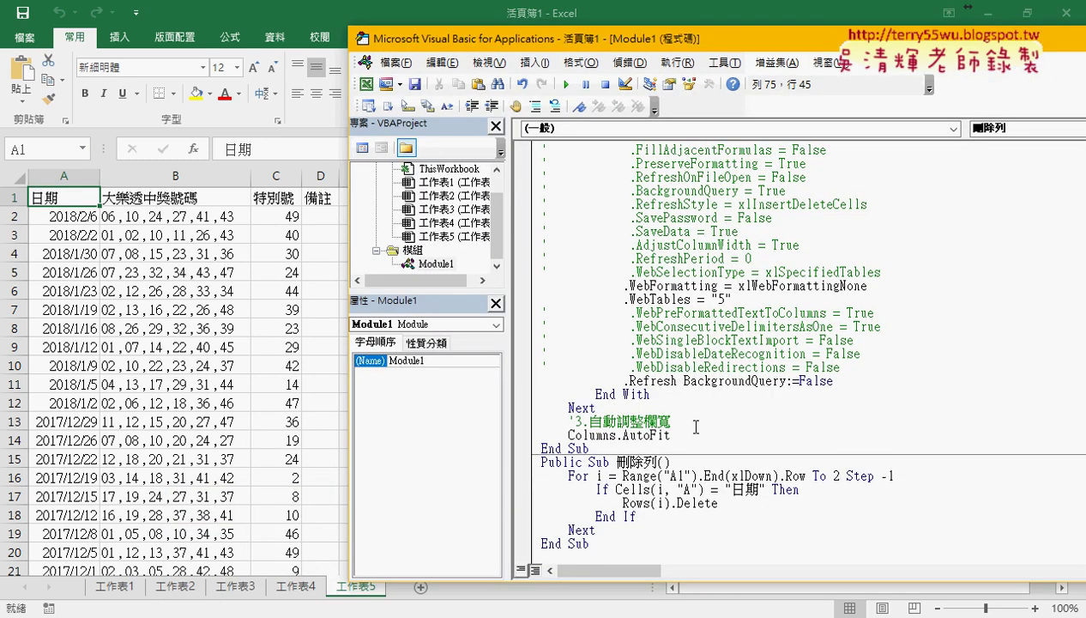
Insert an empty line after Columns.AutoFit in the 批次大樂透下載 procedure.
left_click(686, 422)
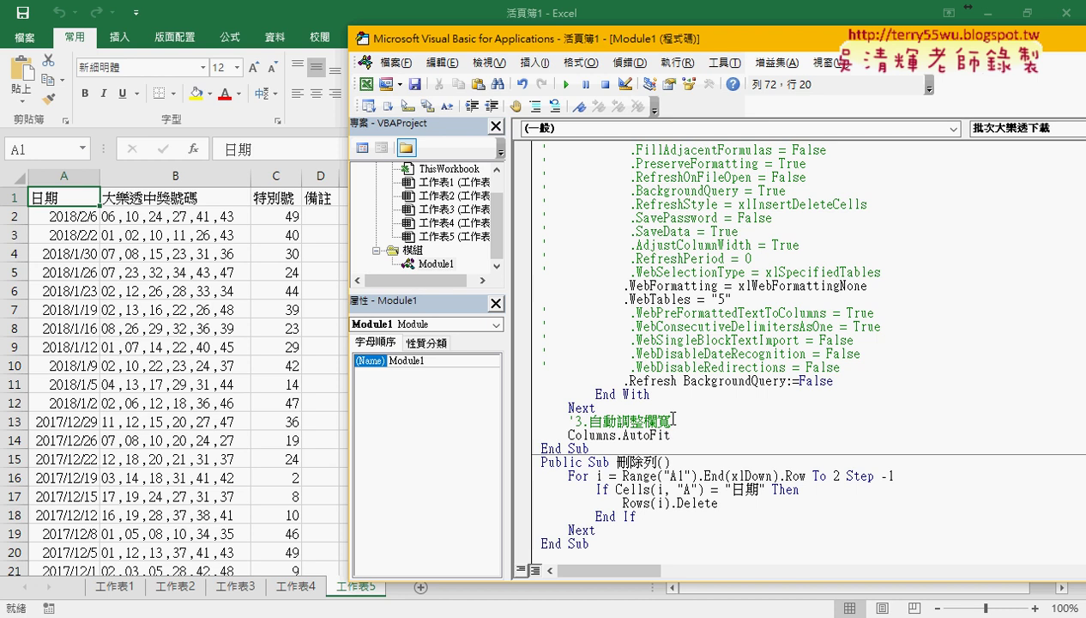
key("Return")
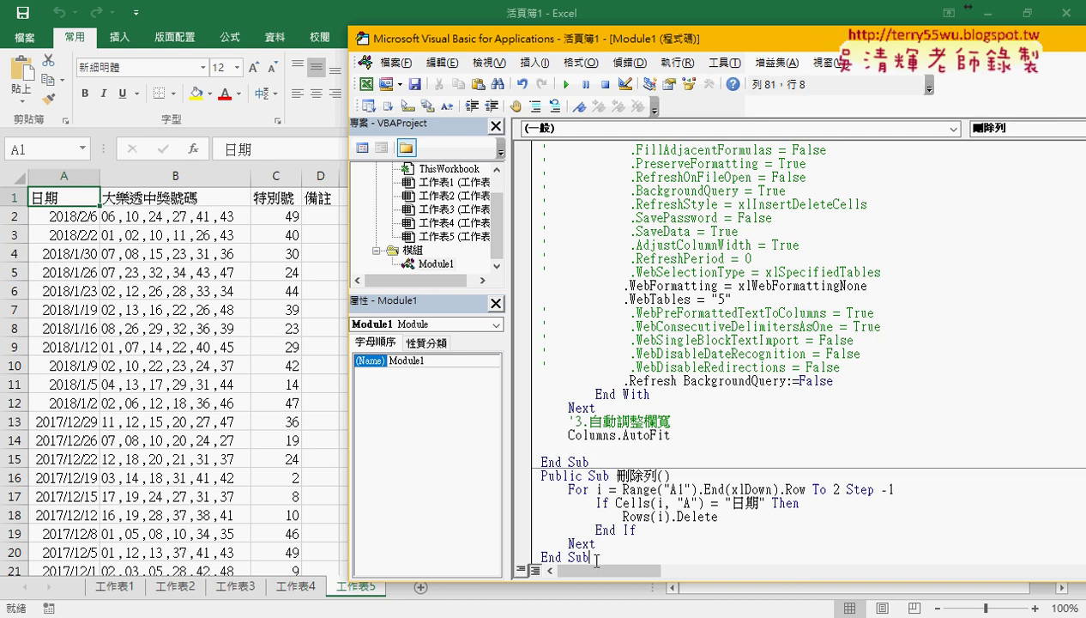
left_click_drag(591, 557, 538, 474)
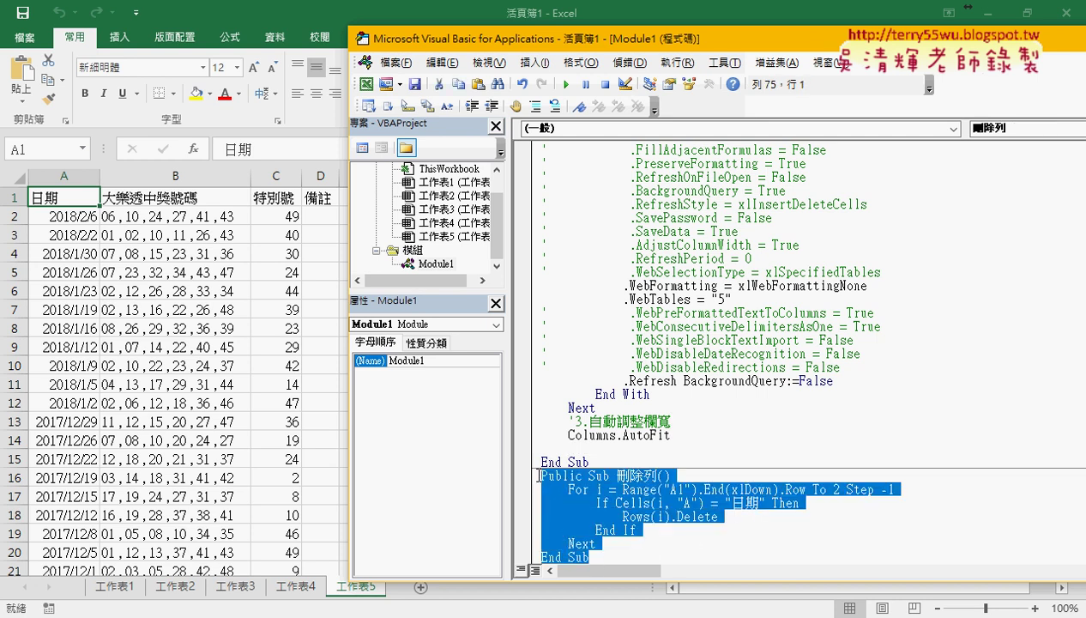
left_click(633, 314)
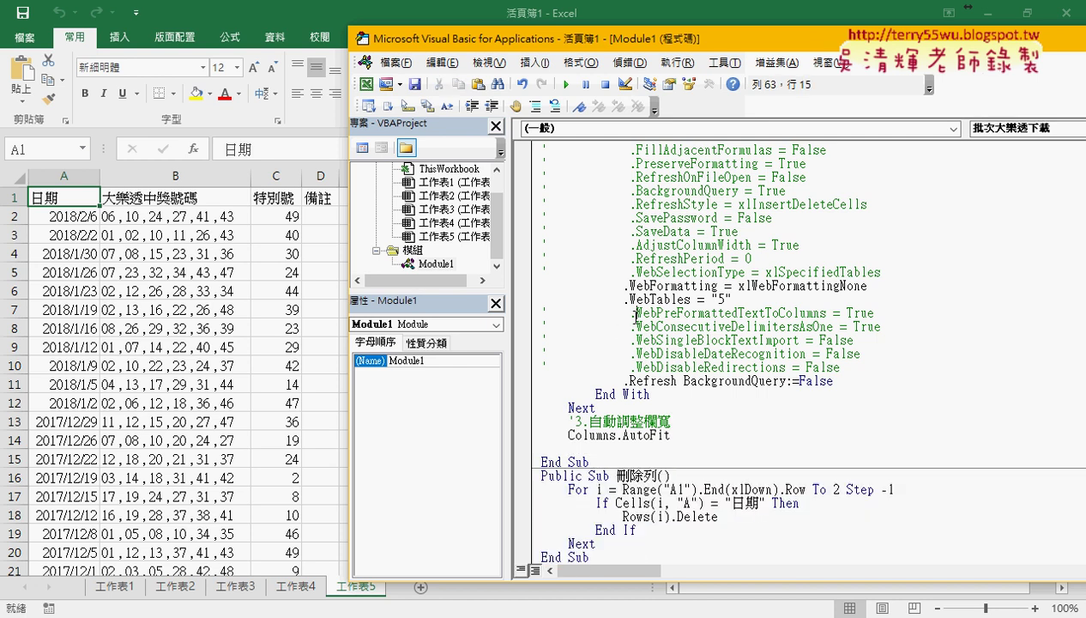
Write a Call 刪除列 line, copying the procedure name and dismissing the compile error.
left_click(602, 446)
type("all")
left_click(608, 472)
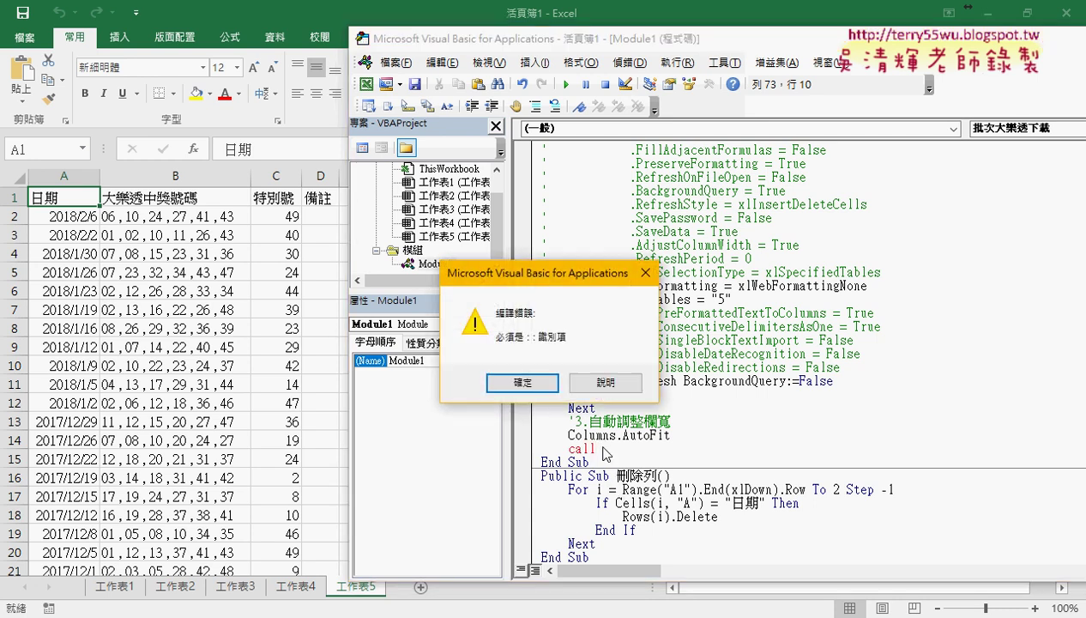
left_click(546, 390)
left_click_drag(616, 476, 654, 475)
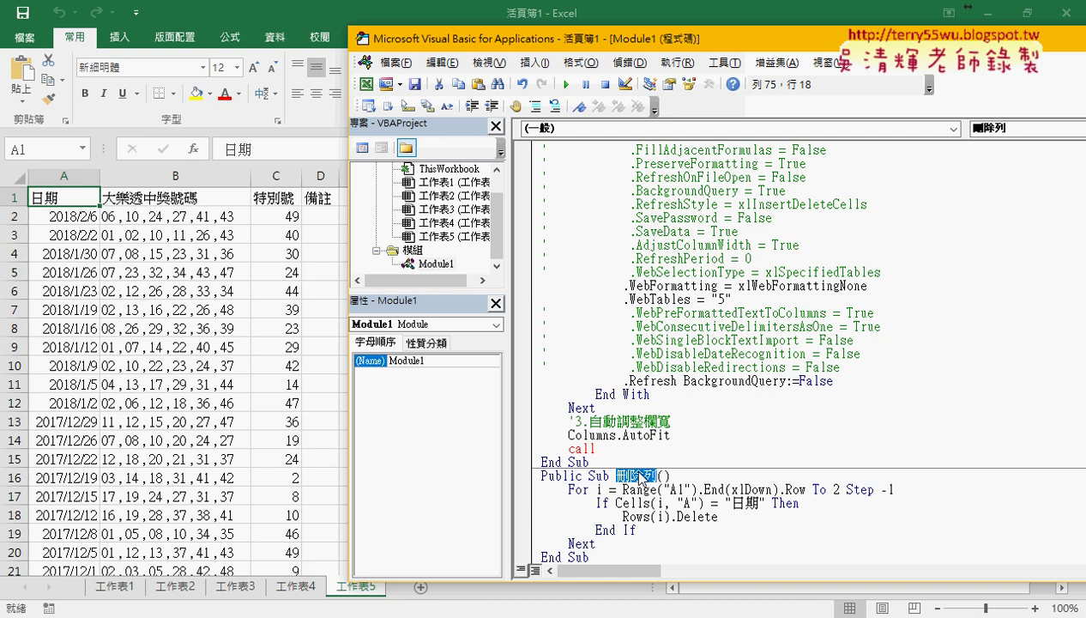
left_click_drag(639, 477, 597, 448)
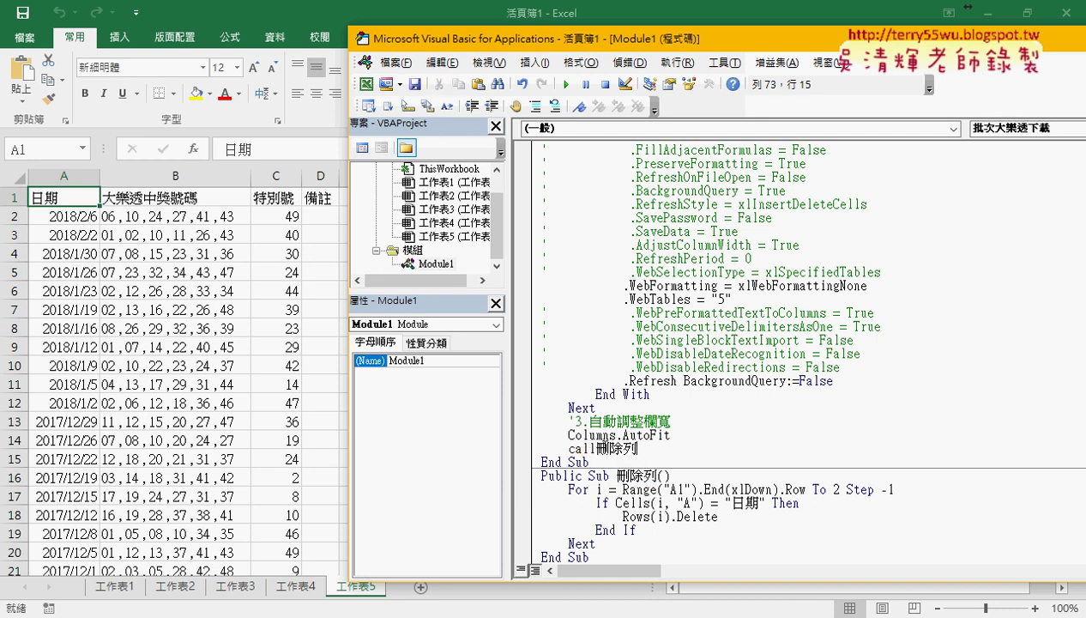
left_click(595, 448)
left_click(621, 490)
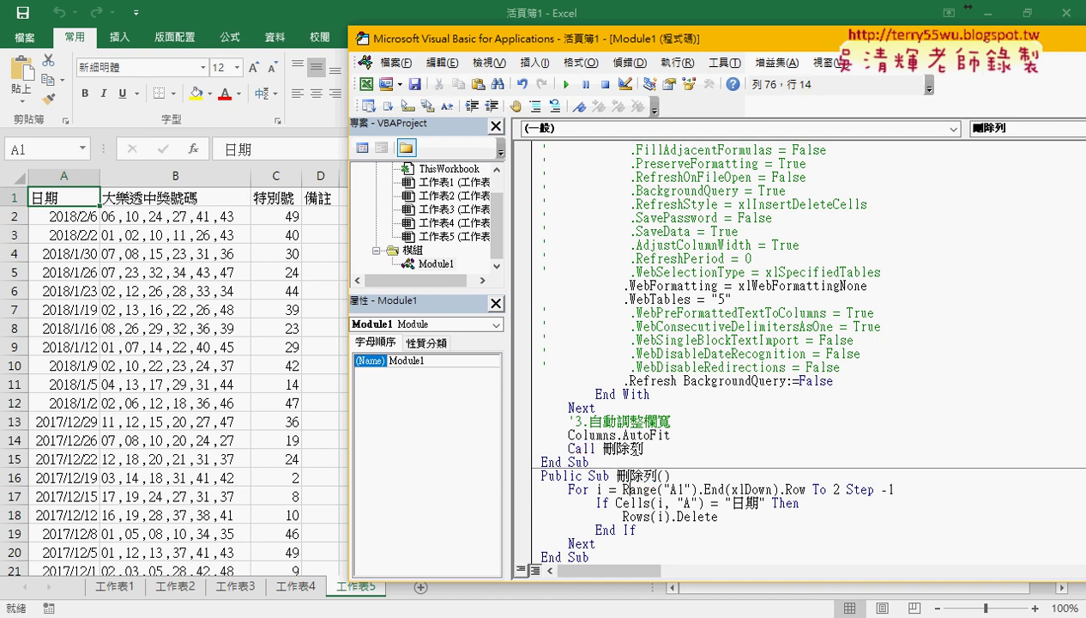
Add a blank line after Columns.AutoFit and return to the Excel worksheet.
left_click(674, 433)
key("Return")
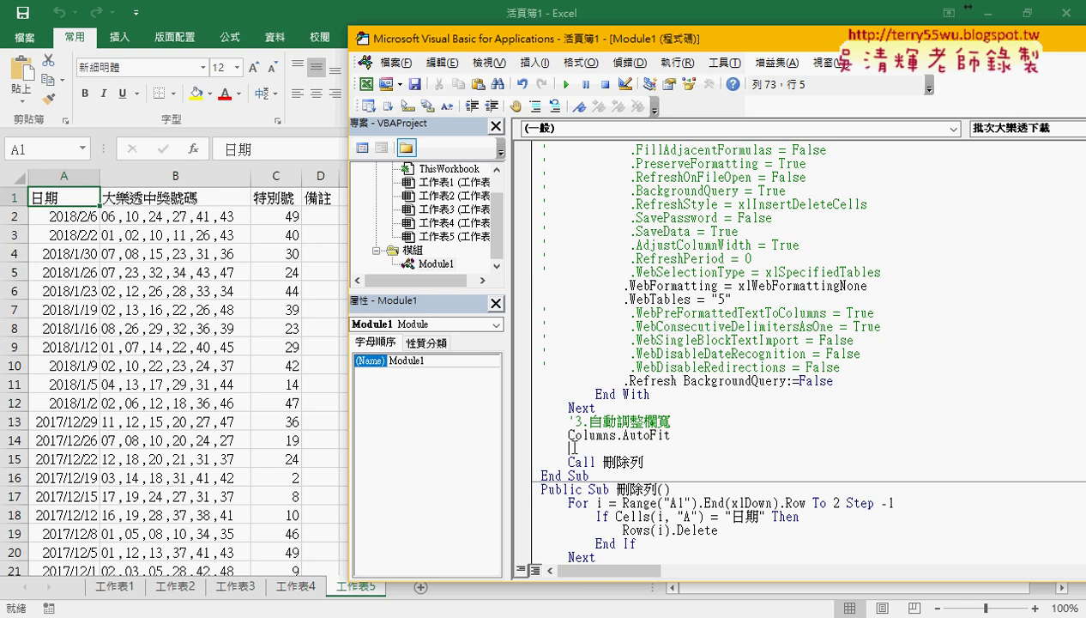
left_click(589, 435)
left_click(648, 464)
left_click(163, 217)
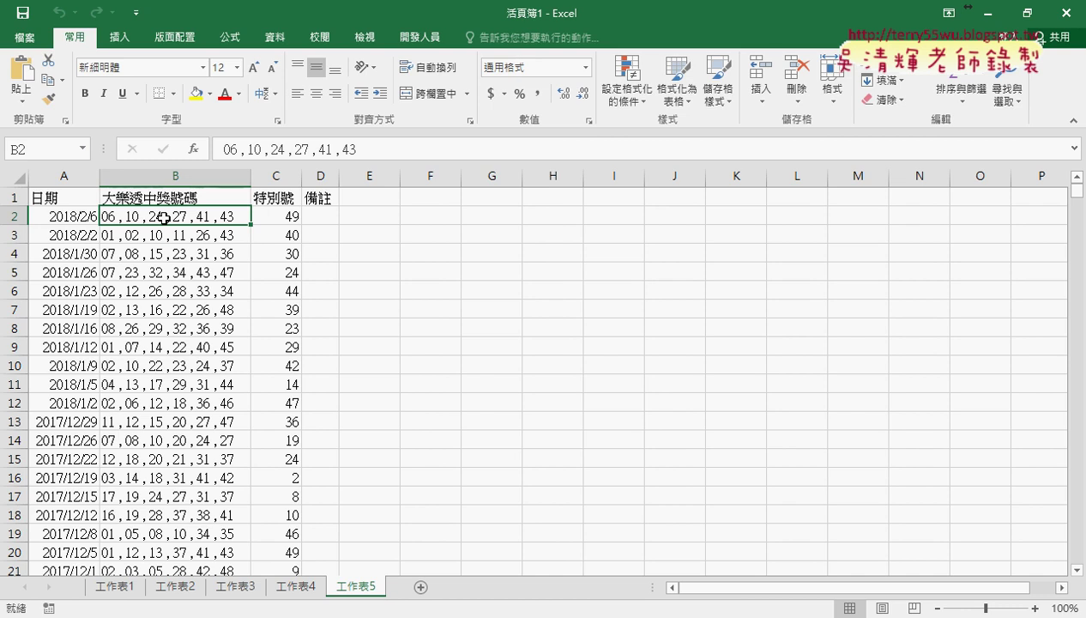
Select column B's number strings from B2 downward and start Text to Columns from the Data tab.
key("ctrl+shift")
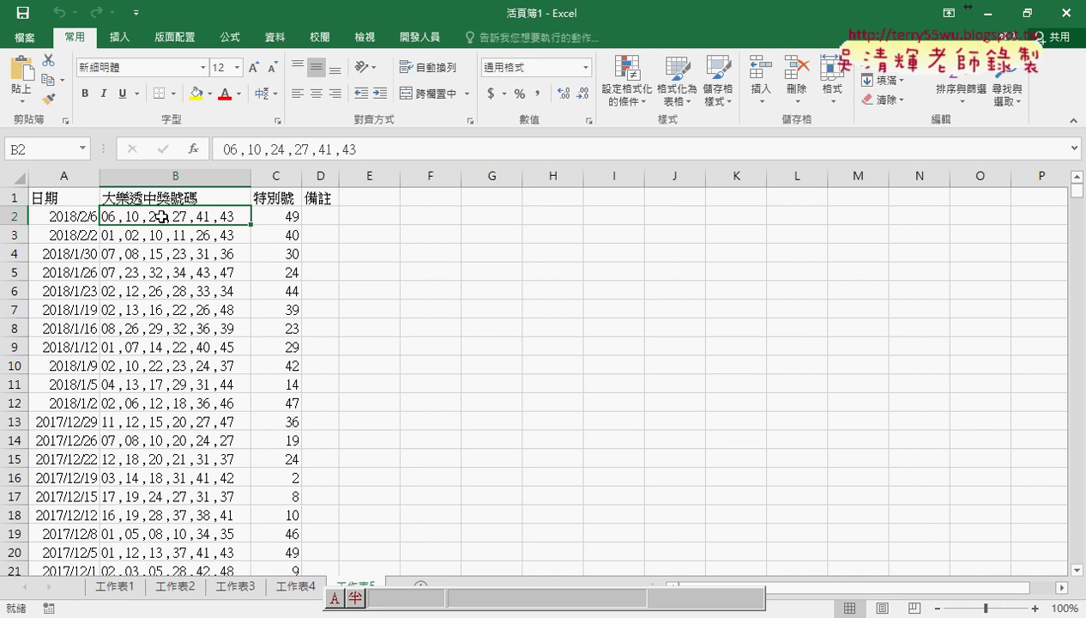
key("ctrl+shift+Down")
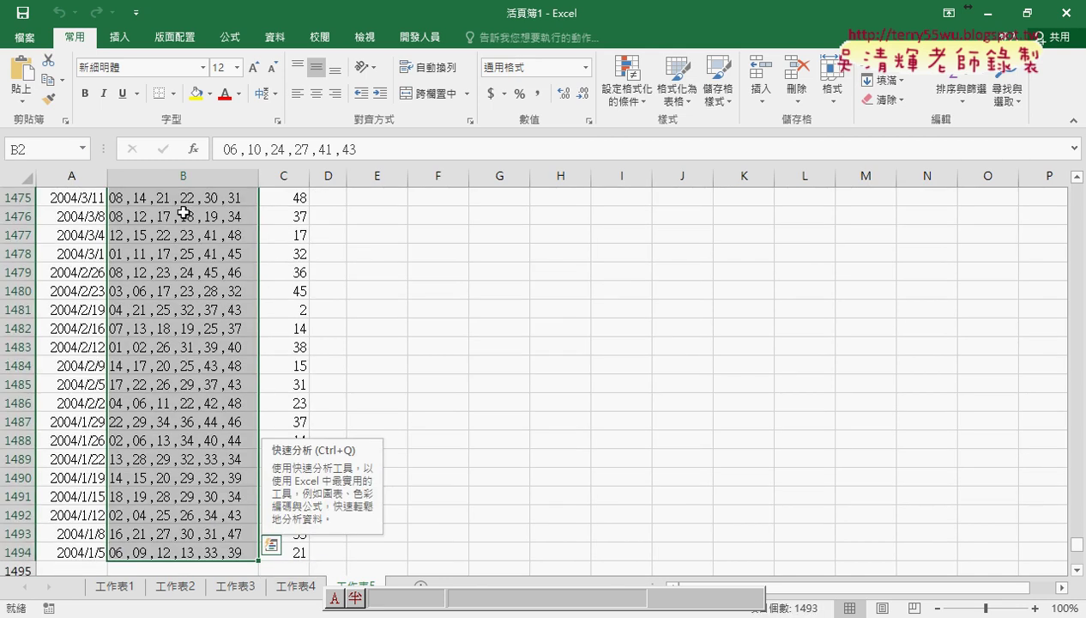
left_click_drag(1077, 545, 1081, 187)
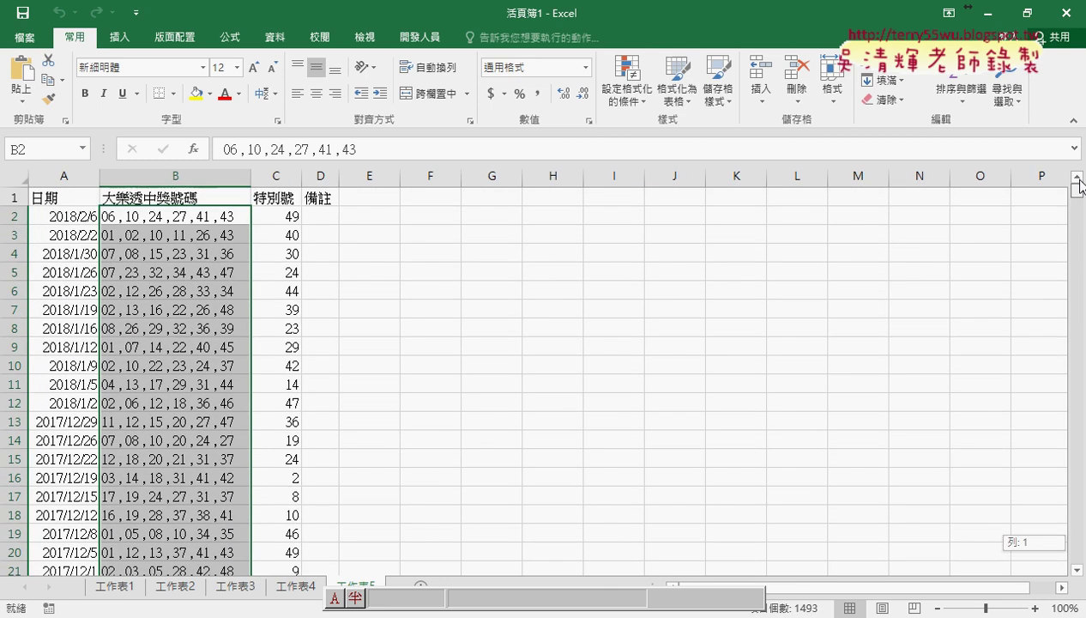
left_click(282, 42)
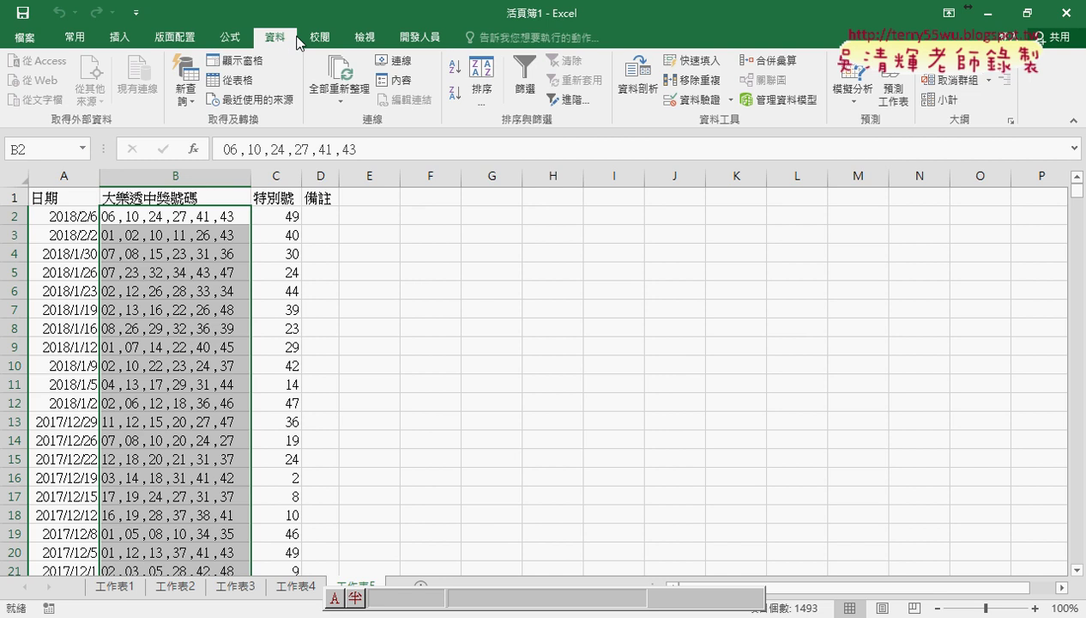
left_click(639, 89)
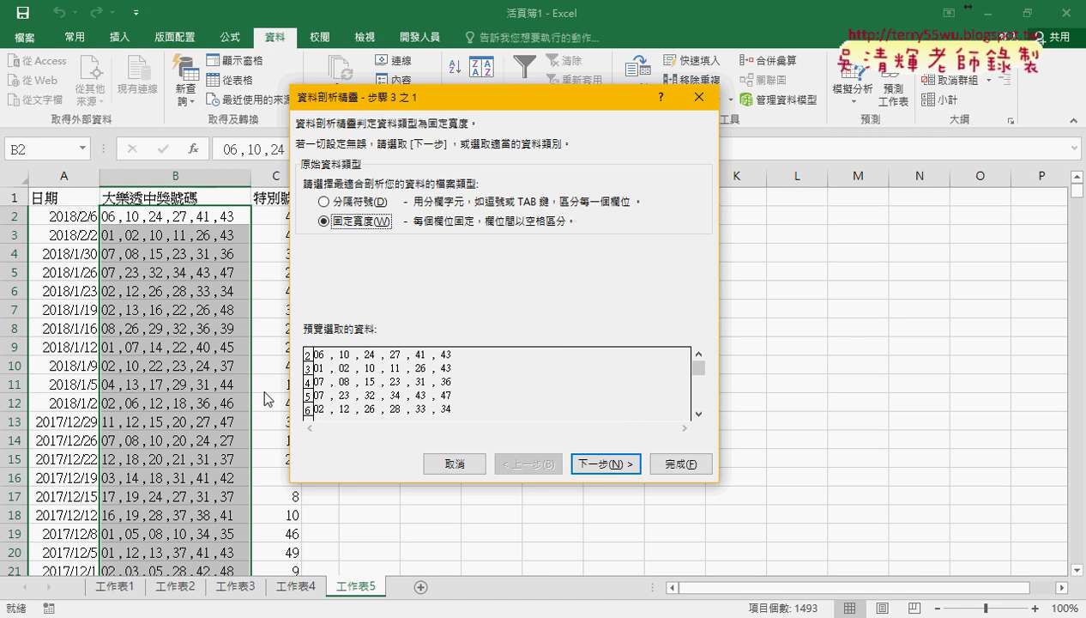
Cancel the splitting wizard, select D1, and switch the input method for typing numbers.
left_click(470, 465)
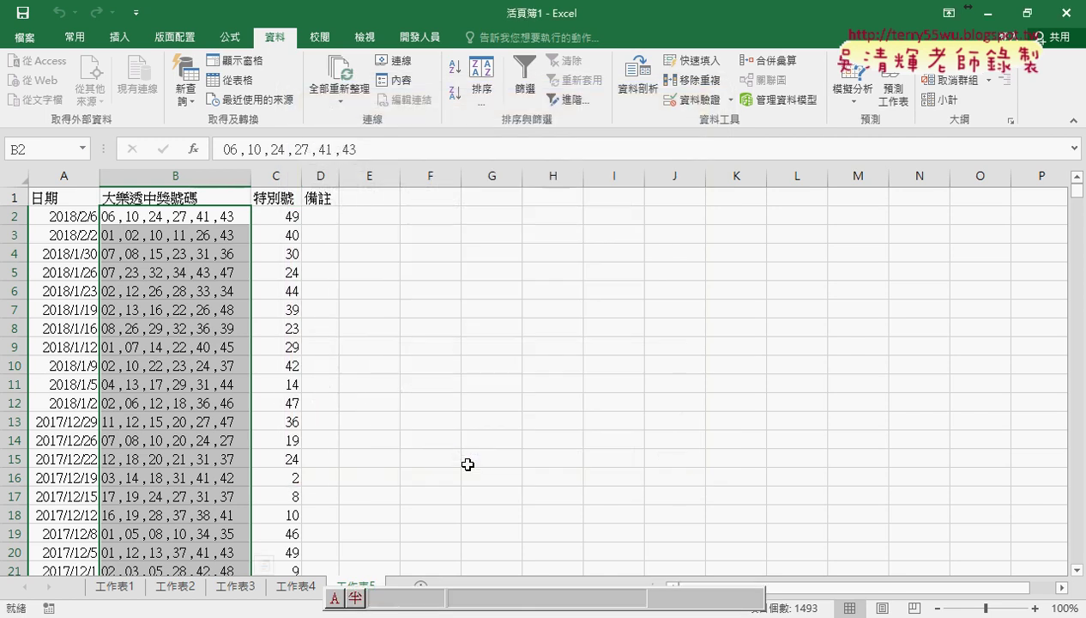
left_click(325, 217)
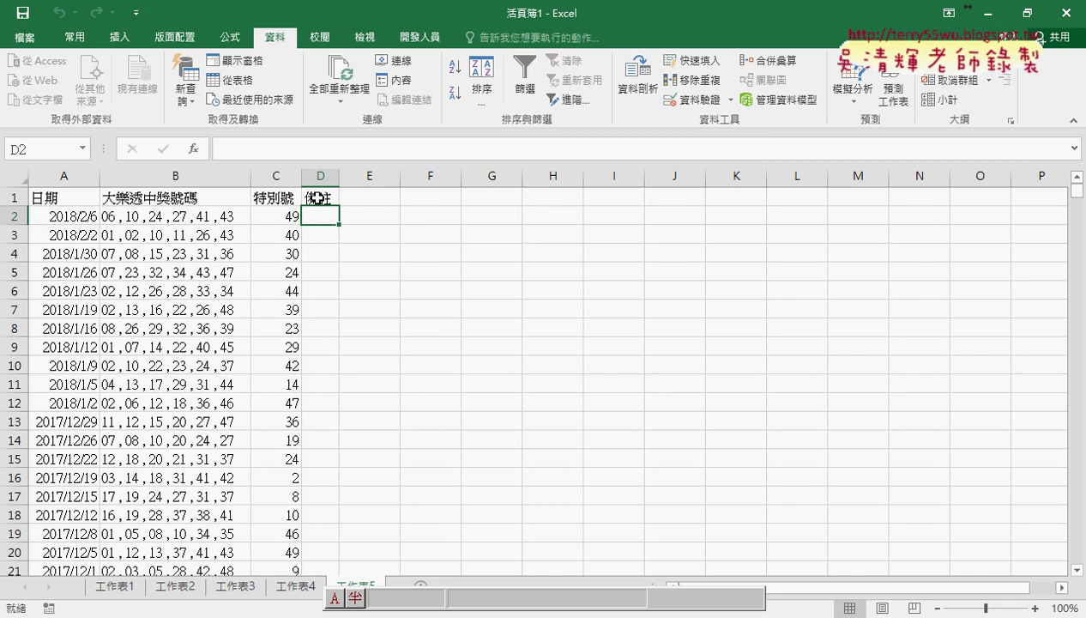
left_click(275, 176)
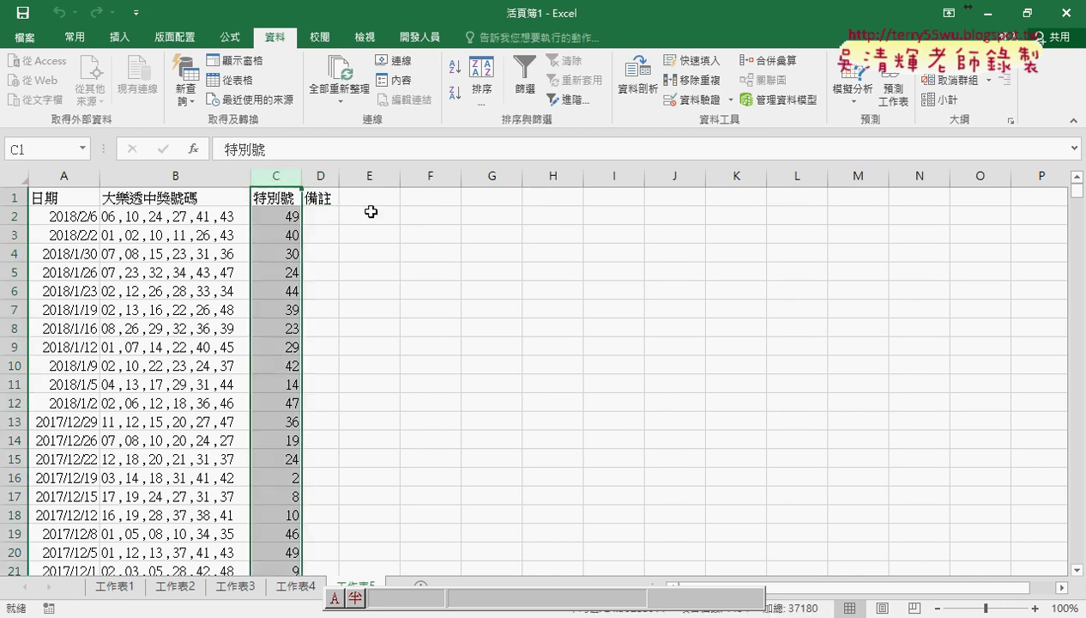
mouse_move(316, 196)
left_mouse_down()
mouse_move(474, 212)
mouse_move(625, 199)
left_mouse_up()
left_click(316, 196)
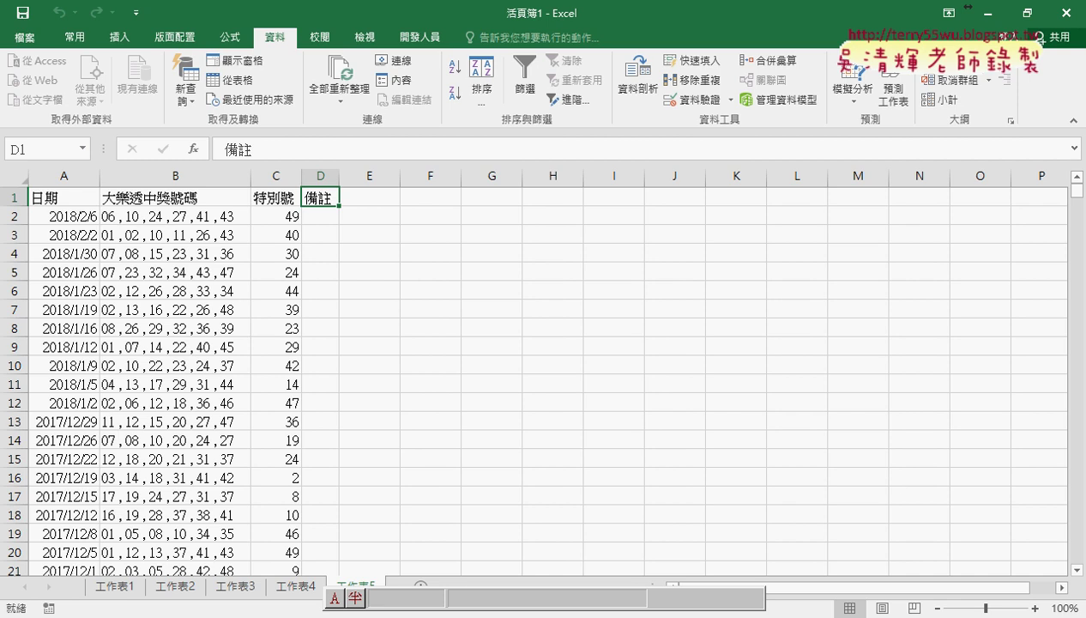
left_click(949, 617)
left_click(948, 495)
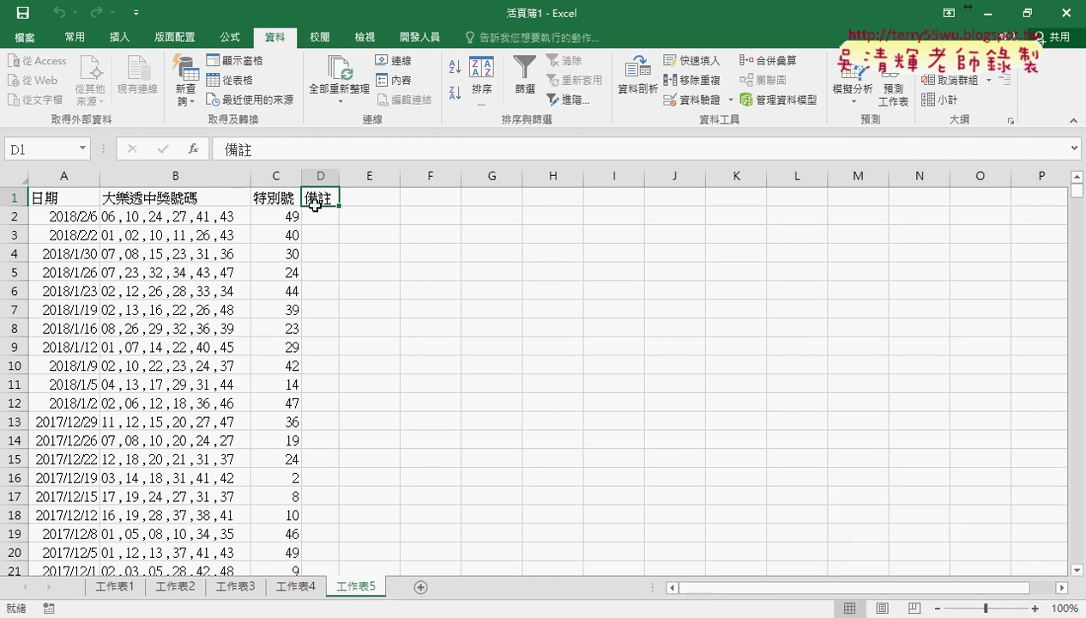
left_click(460, 320)
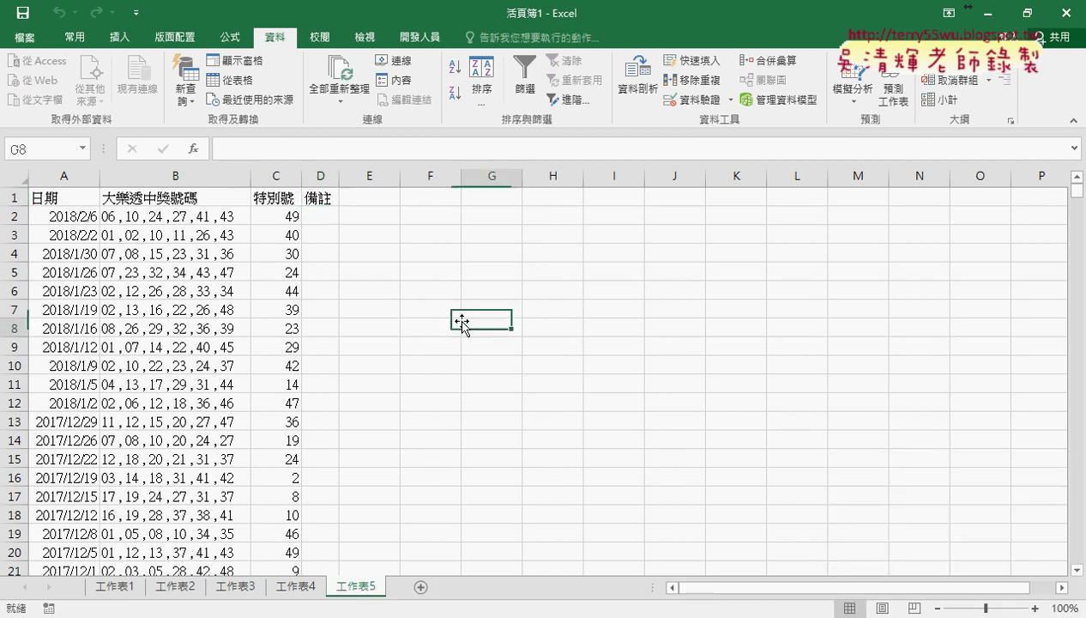
Enter 1 in D1 and fill the series 1–6 across to I1.
left_click(324, 199)
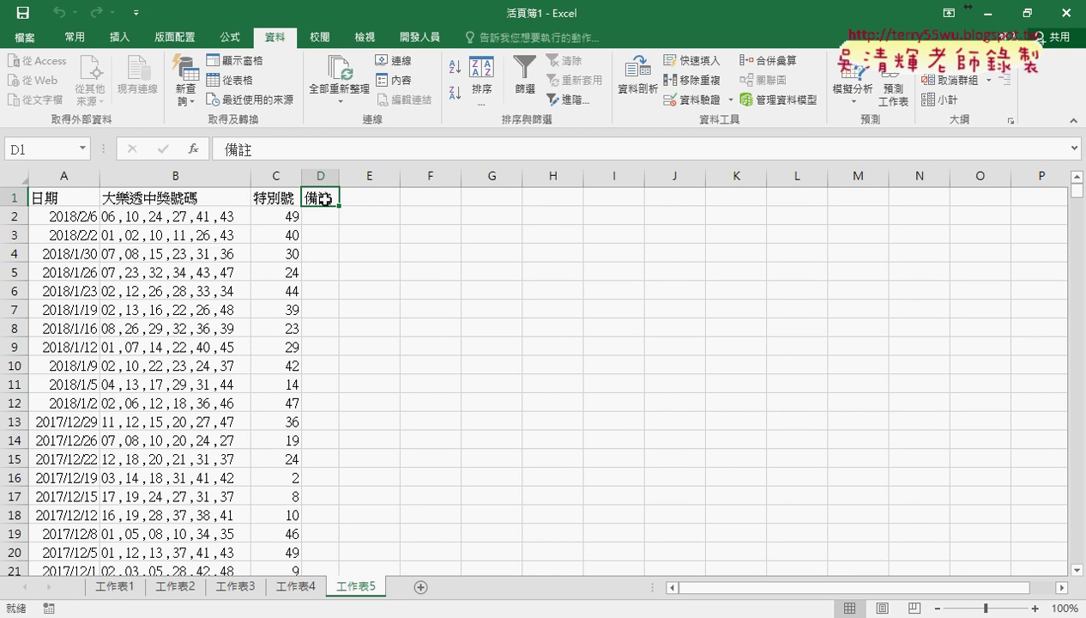
type("1")
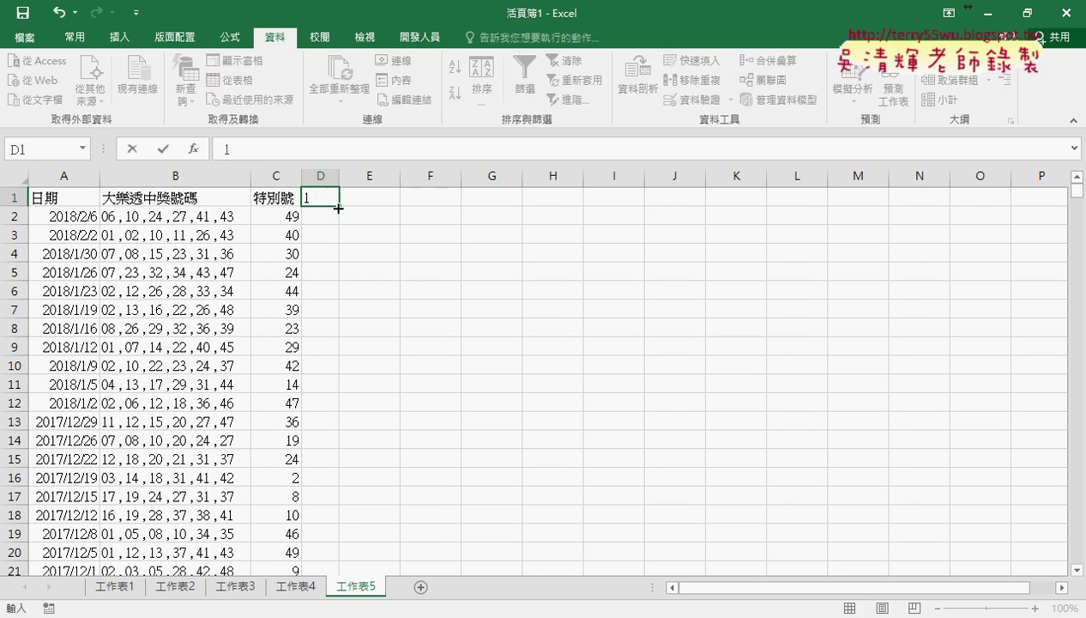
left_click_drag(340, 205, 635, 204)
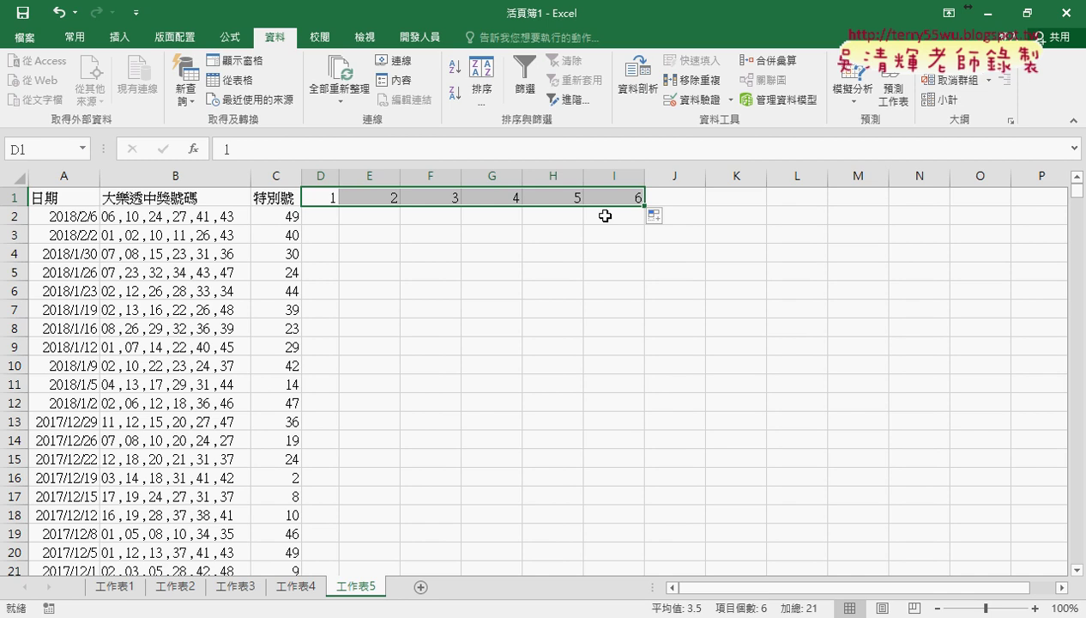
left_click(204, 217)
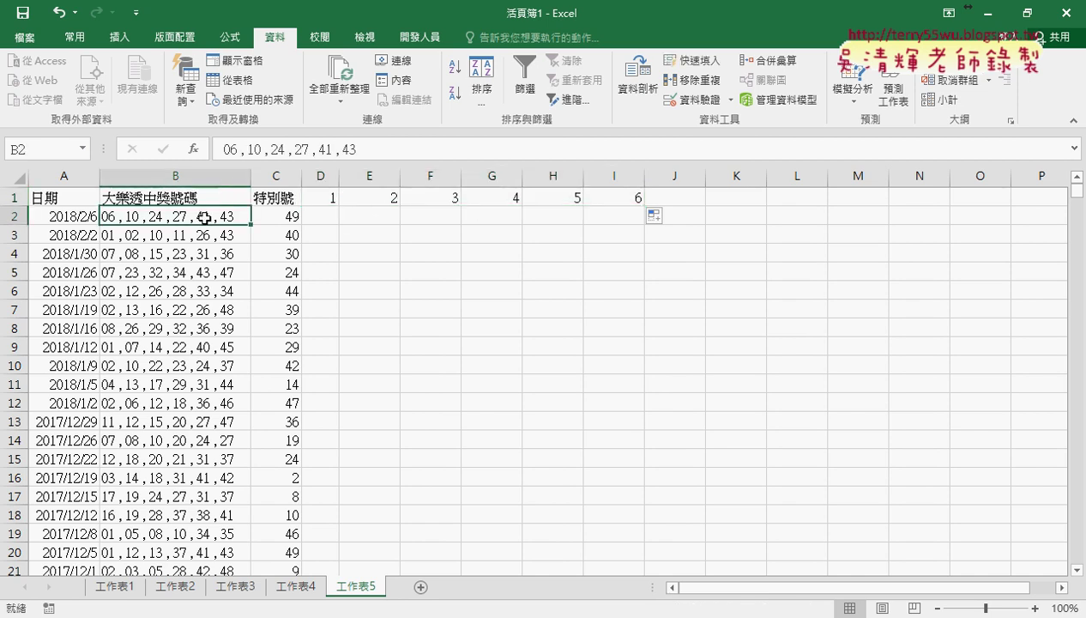
key("ctrl+space")
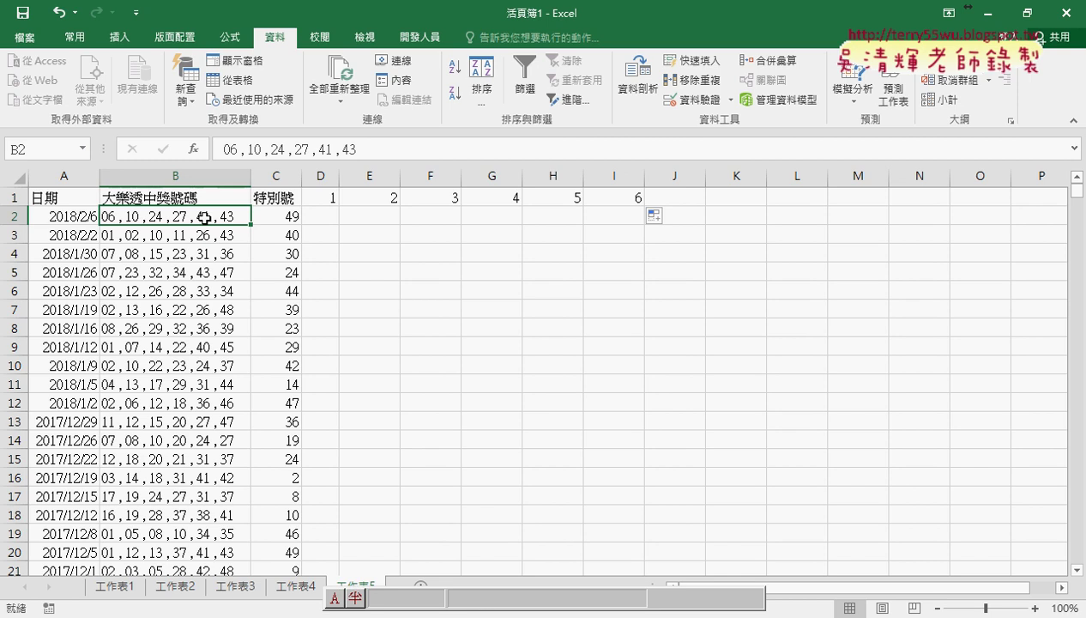
left_click(188, 198)
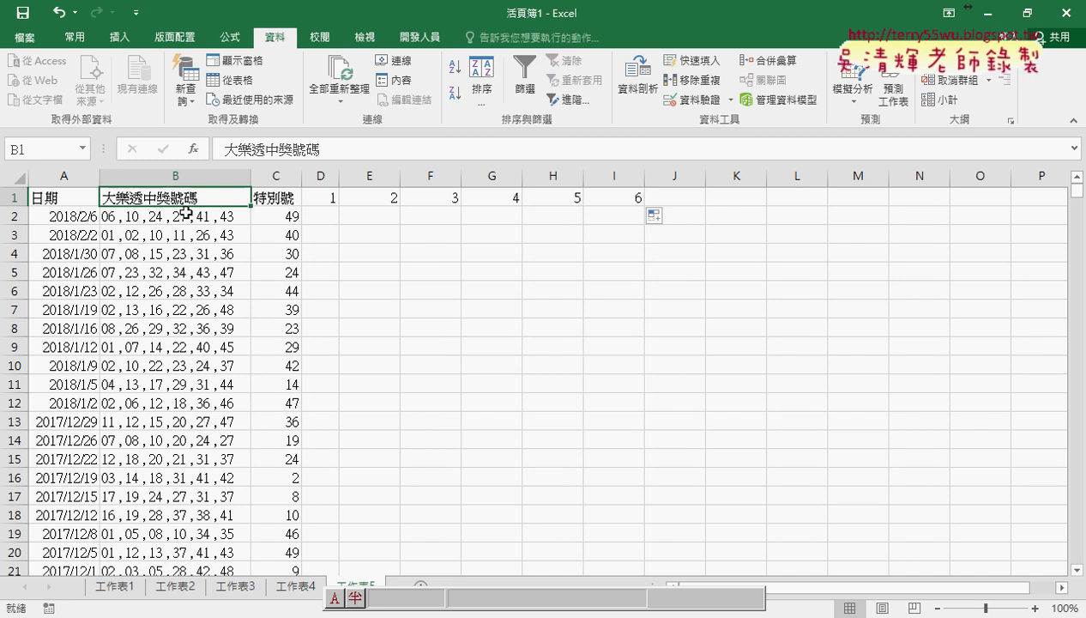
left_click(189, 216)
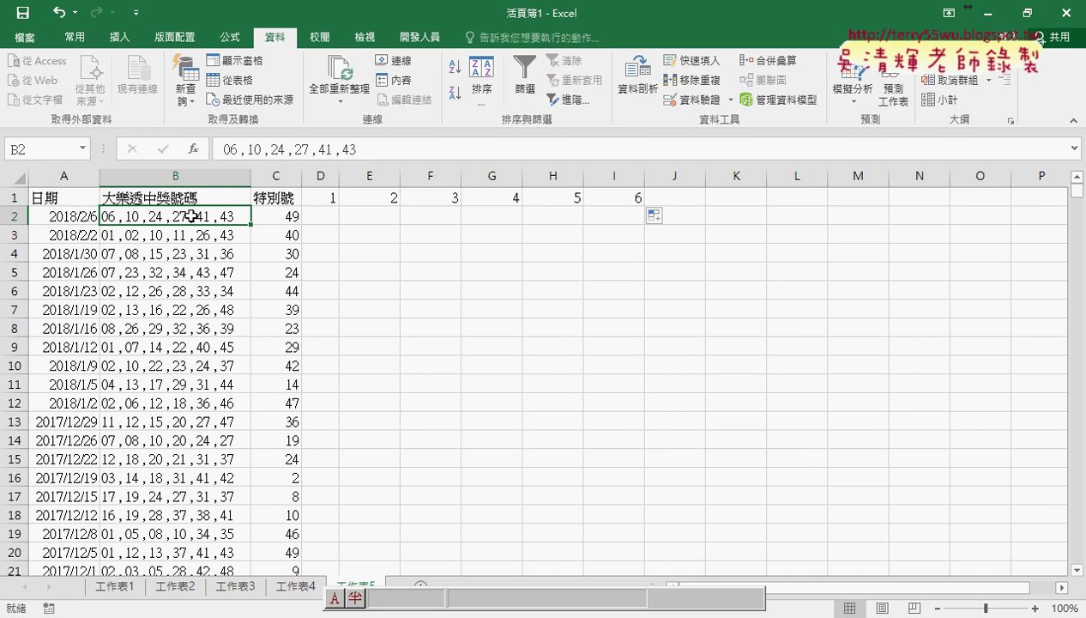
key("ctrl+shift+Down")
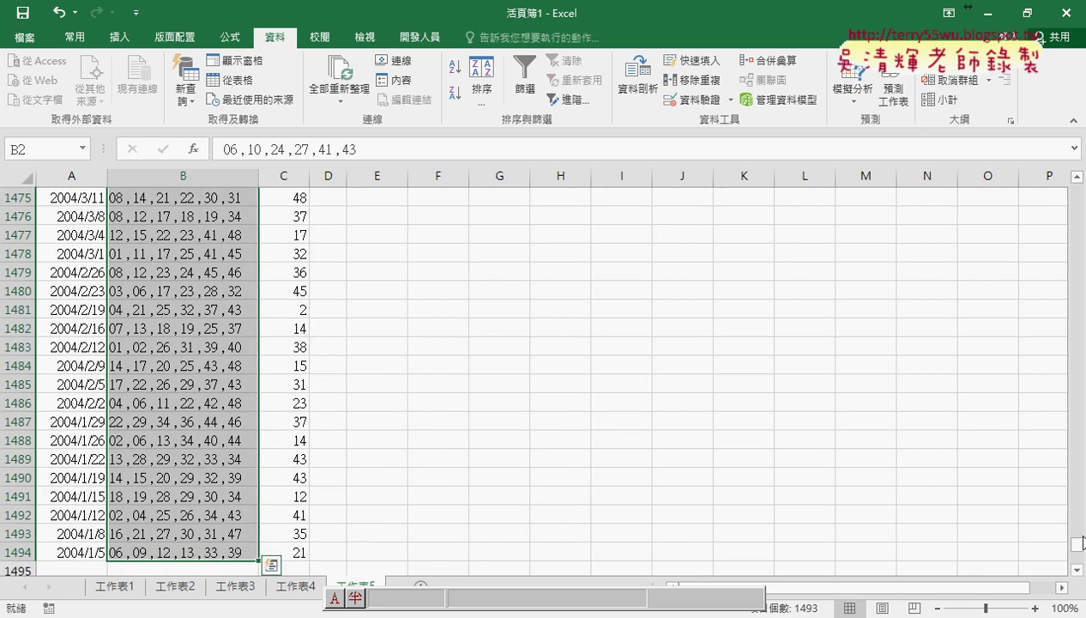
left_click_drag(1073, 543, 1081, 194)
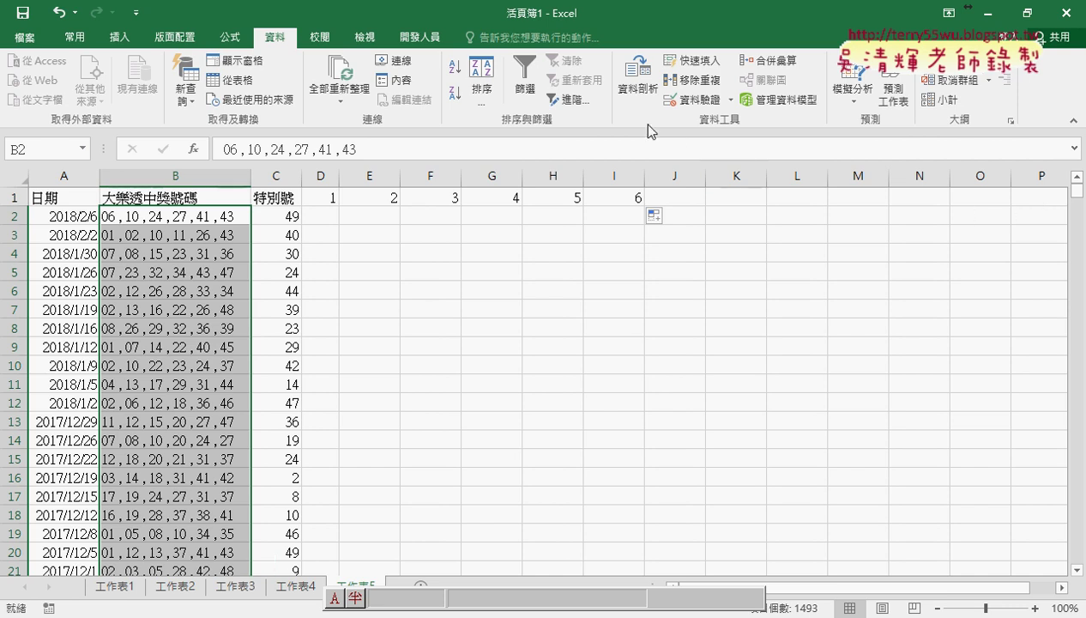
In Text to Columns, choose Delimited and split on Comma instead of Tab.
left_click(637, 81)
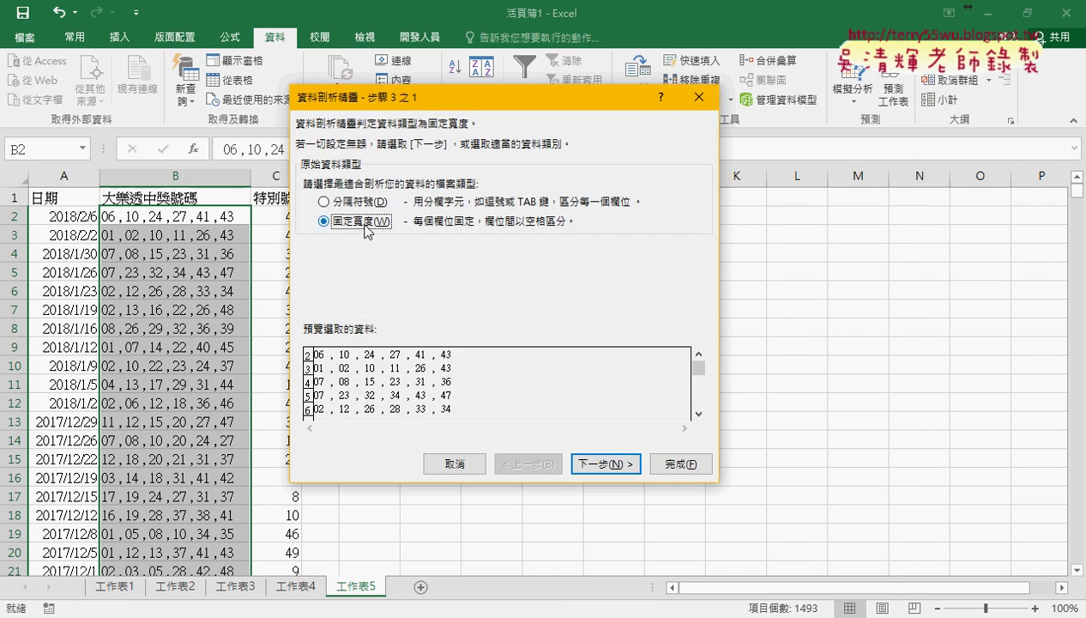
left_click(352, 203)
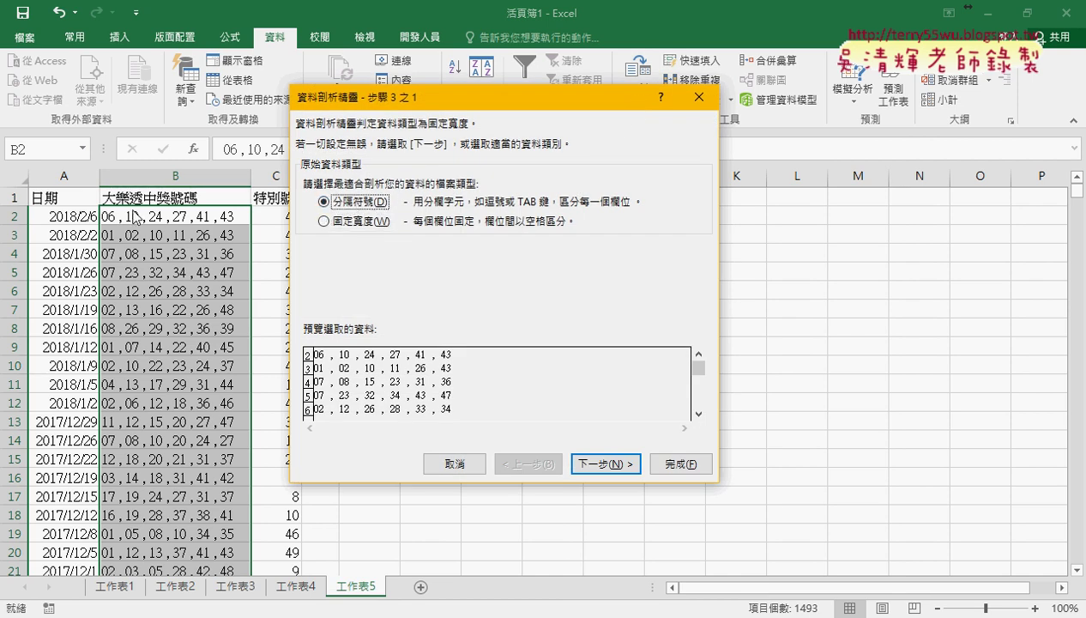
left_click(614, 465)
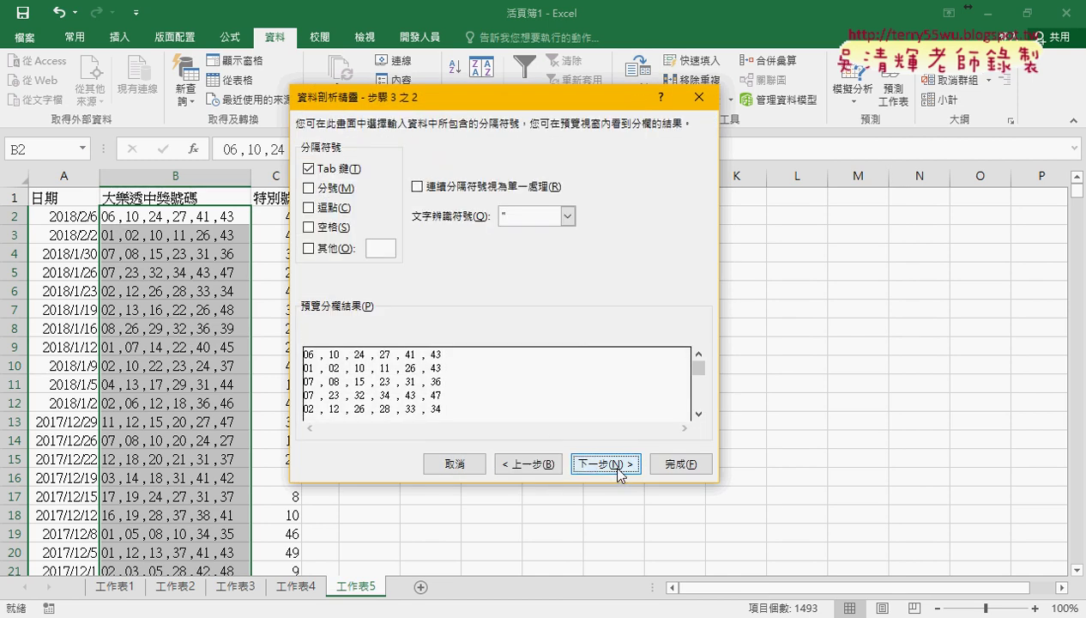
left_click(325, 210)
left_click(311, 169)
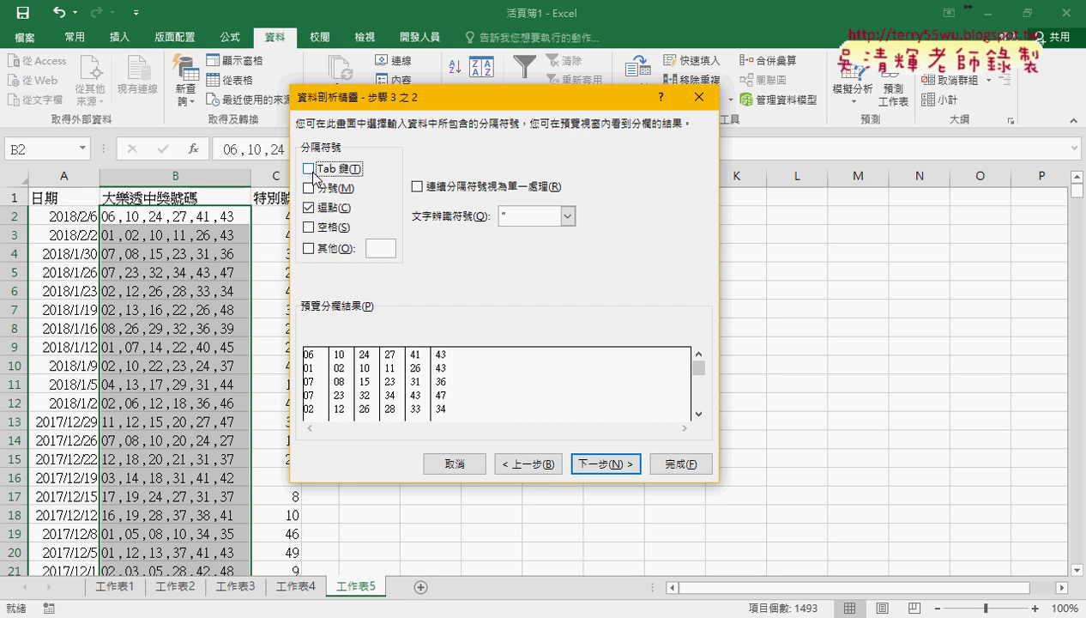
left_click_drag(429, 101, 646, 100)
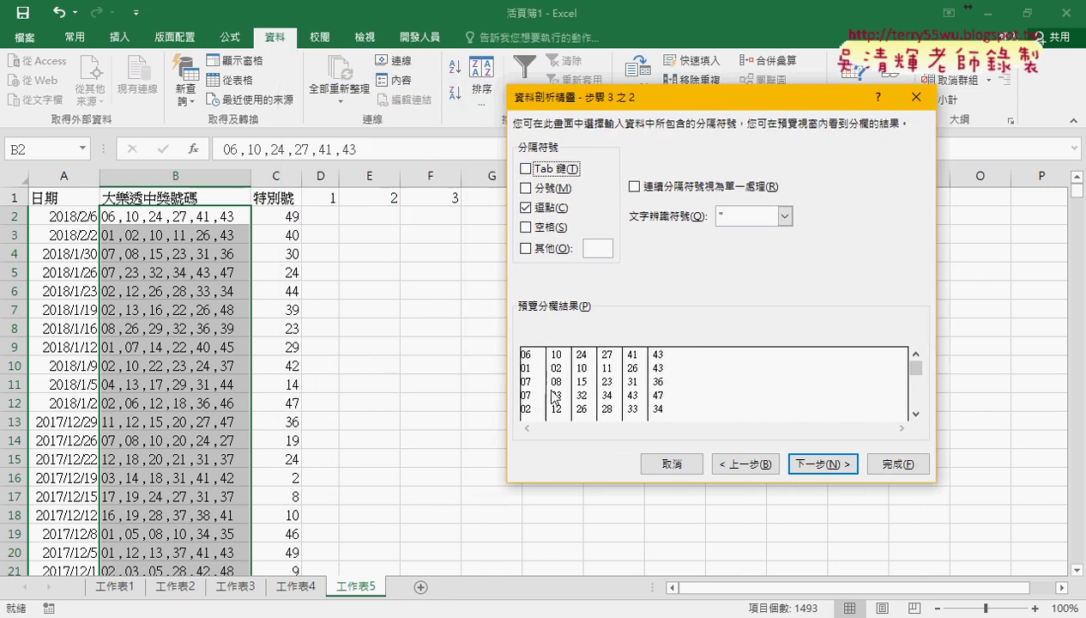
Set the destination to D2 and finish splitting the numbers into columns D–I.
left_click(836, 472)
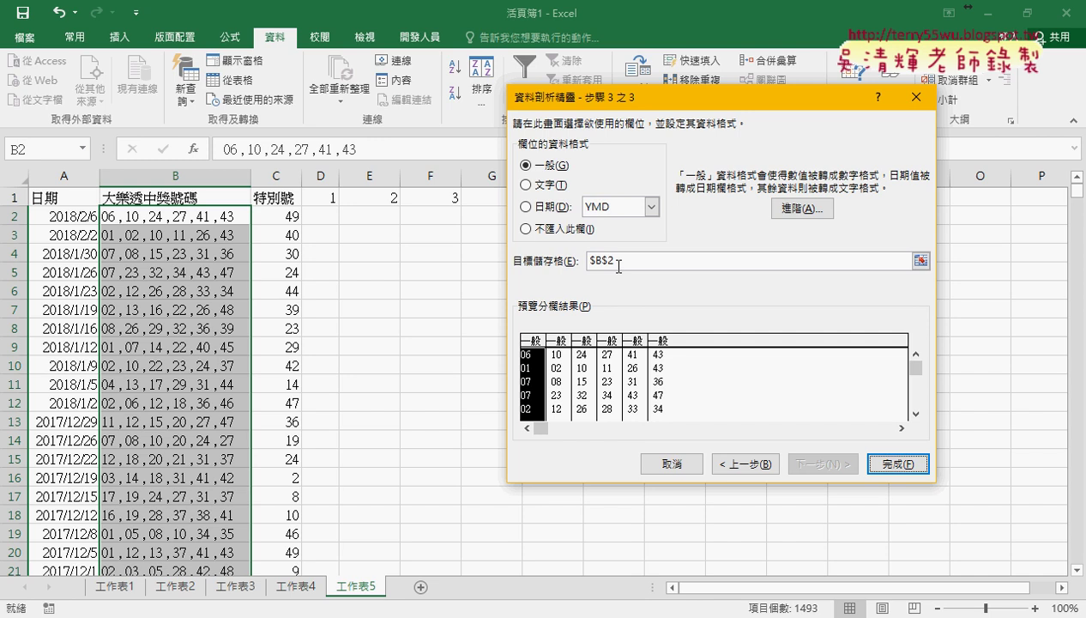
left_click(618, 264)
left_click(317, 215)
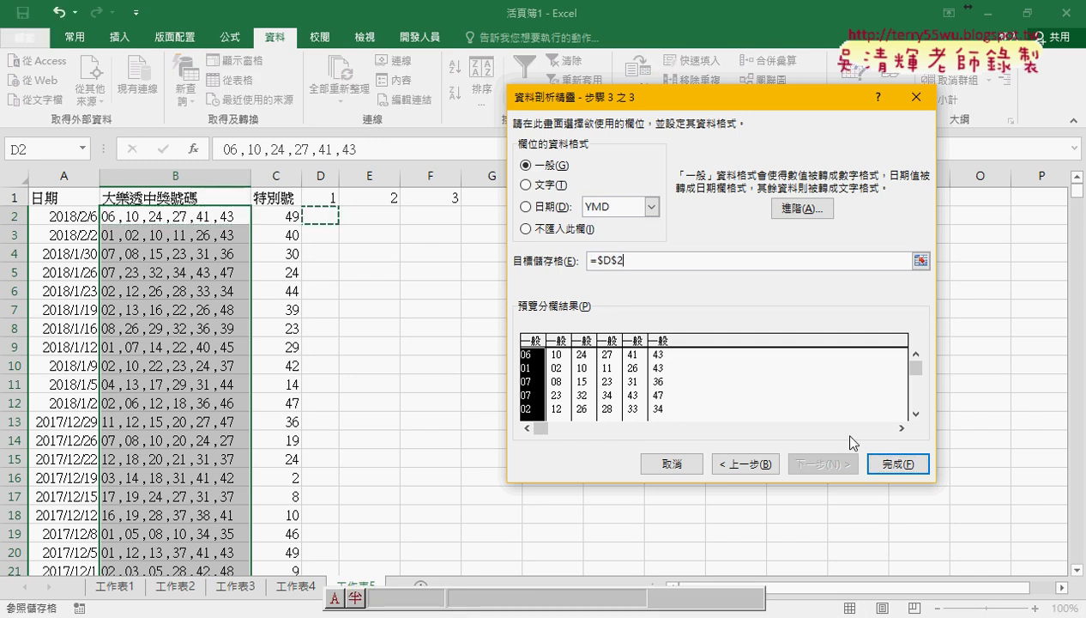
left_click(898, 464)
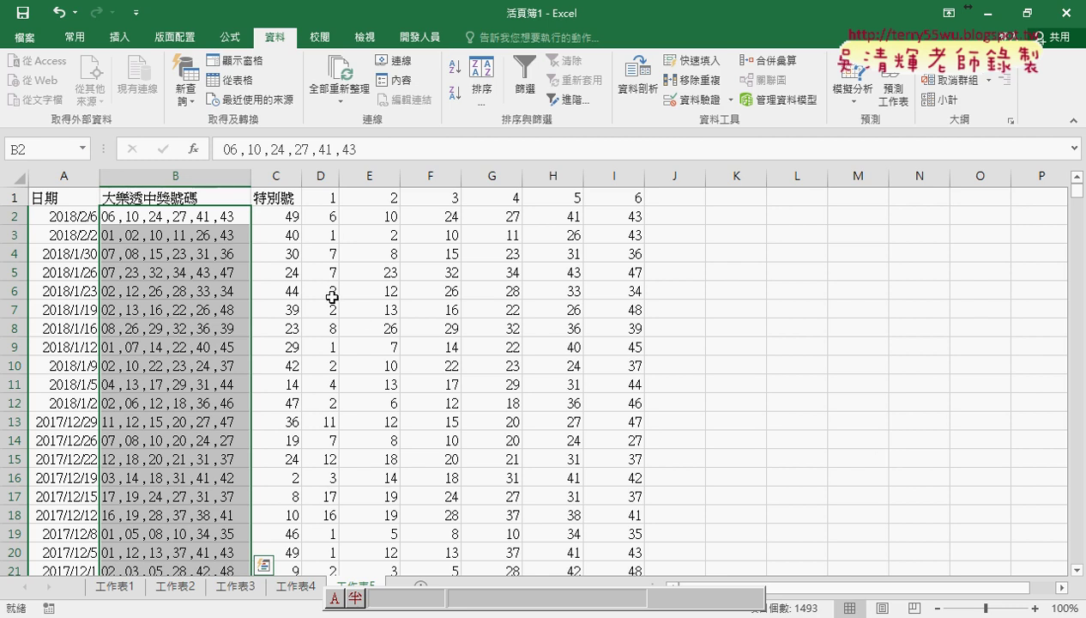
left_click(200, 174)
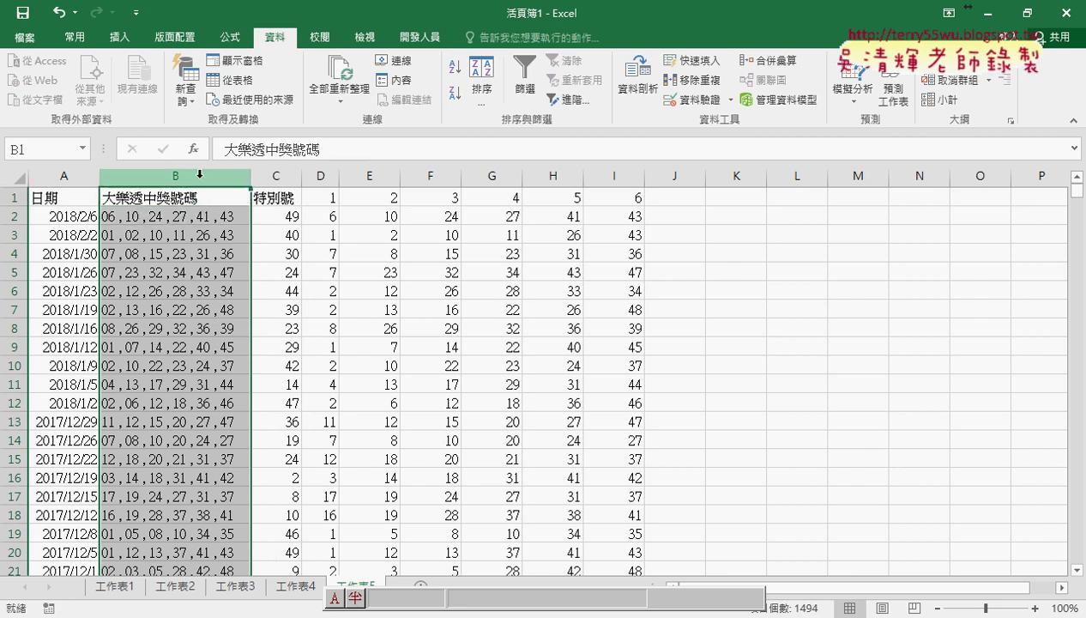
Delete the combined column B and auto-fit the widths of number columns C–H.
right_click(182, 290)
left_click(214, 436)
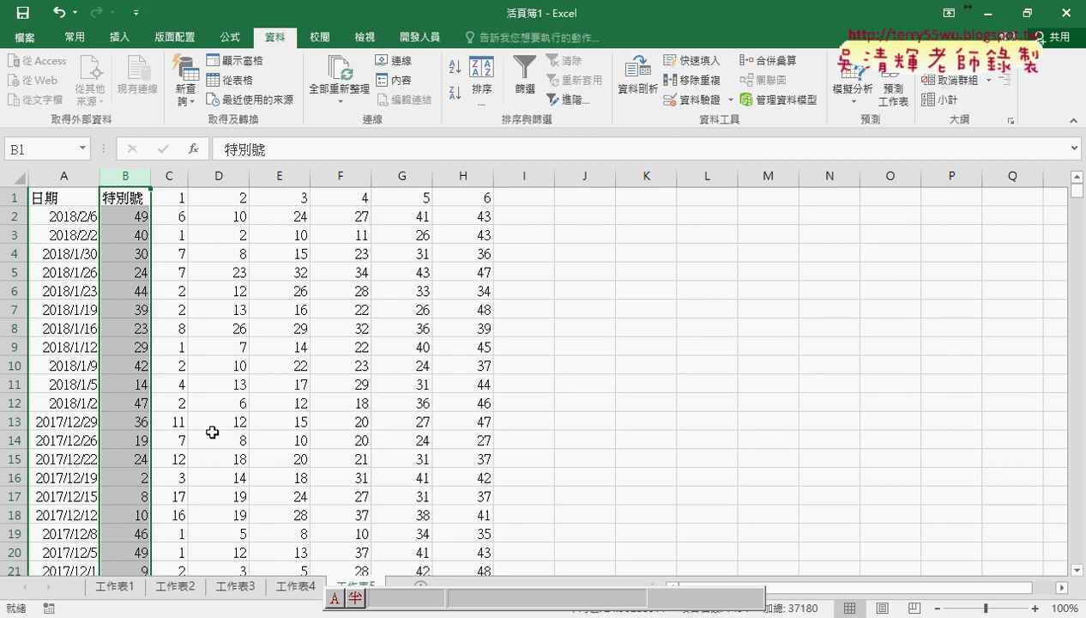
left_click_drag(169, 175, 464, 177)
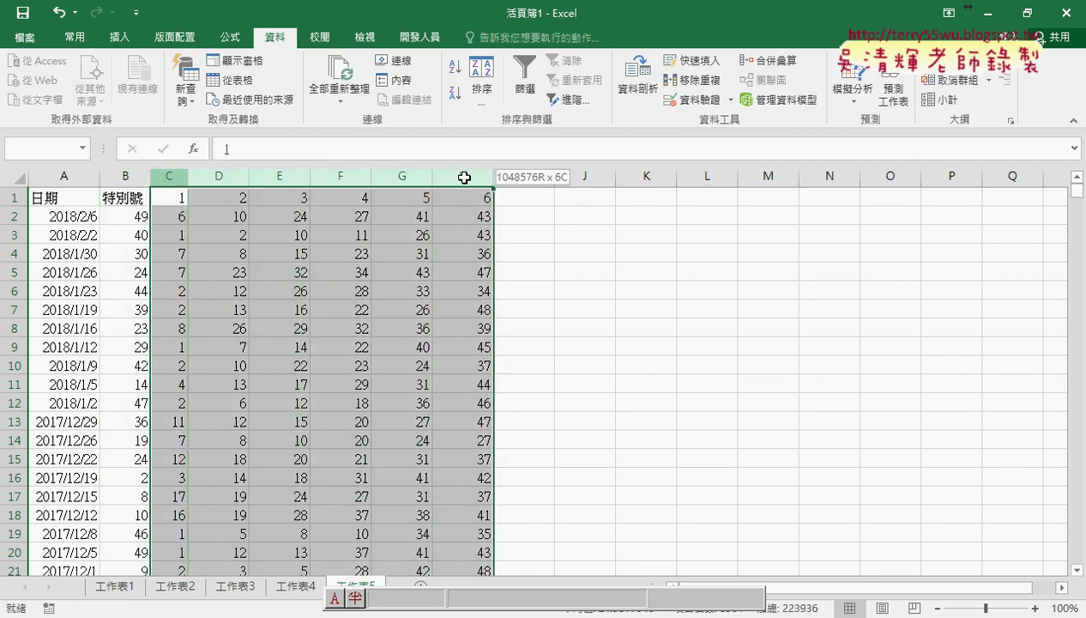
left_click(79, 37)
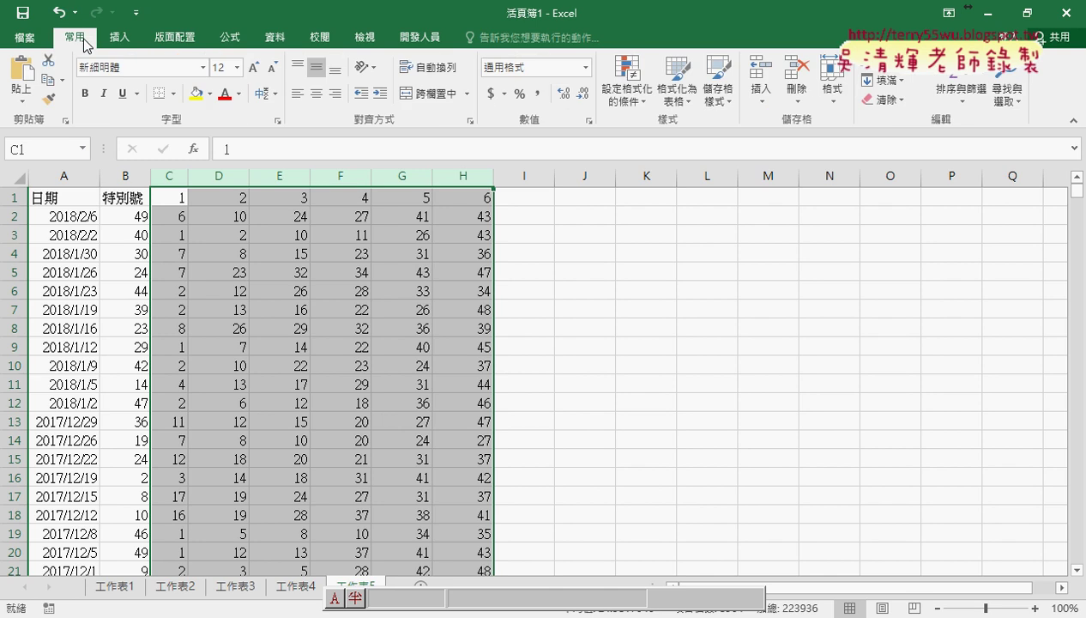
left_click(831, 95)
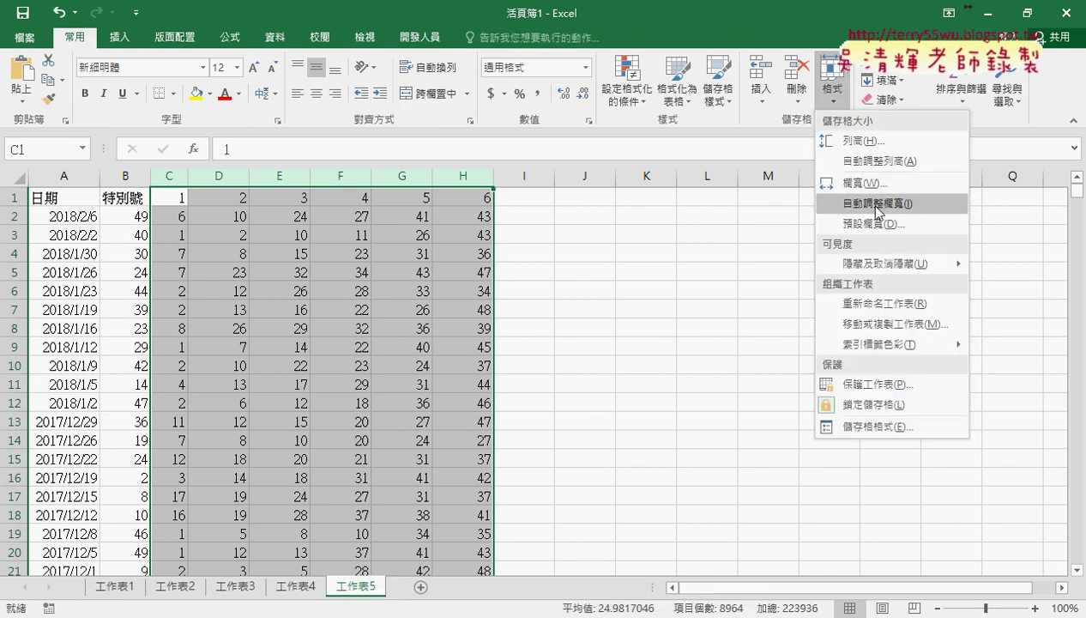
left_click(877, 204)
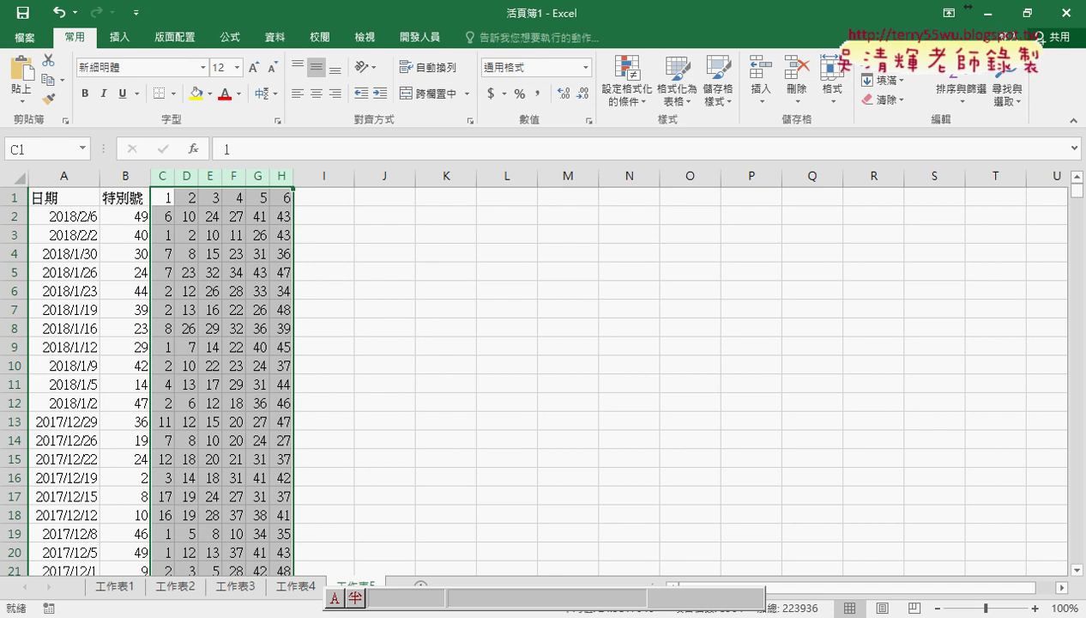
Select the Sub 資料剖析 code block in the Google Docs notes, then bring the VBA editor back.
left_click(267, 549)
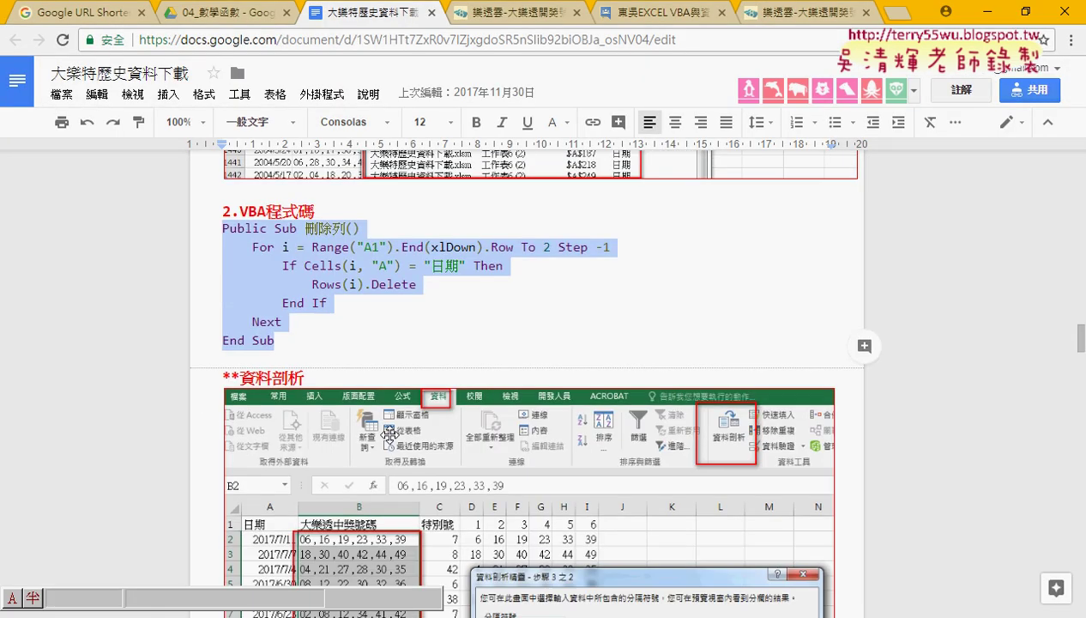
scroll(389, 435, "down", 2)
scroll(395, 421, "down", 1)
scroll(421, 369, "down", 2)
scroll(436, 344, "down", 1)
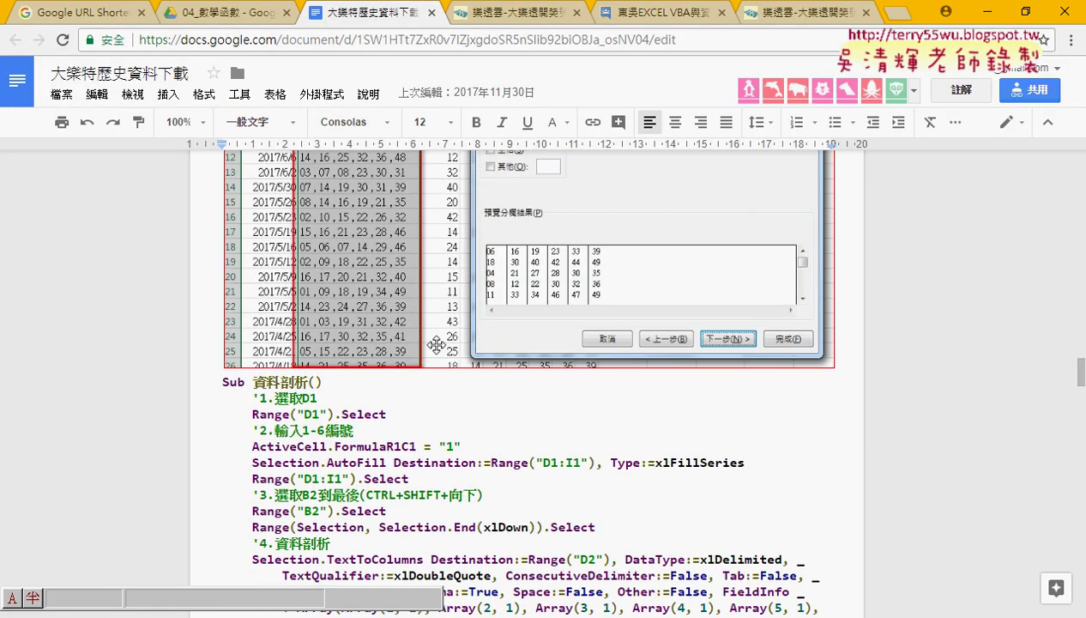
scroll(436, 344, "down", 3)
left_click(299, 279)
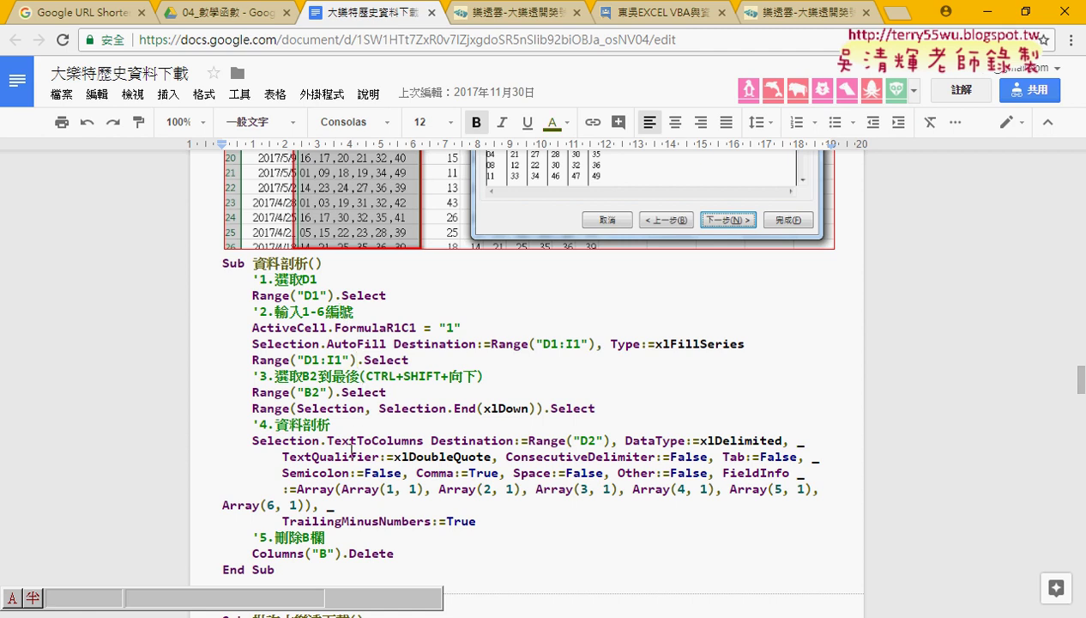
scroll(351, 448, "down", 2)
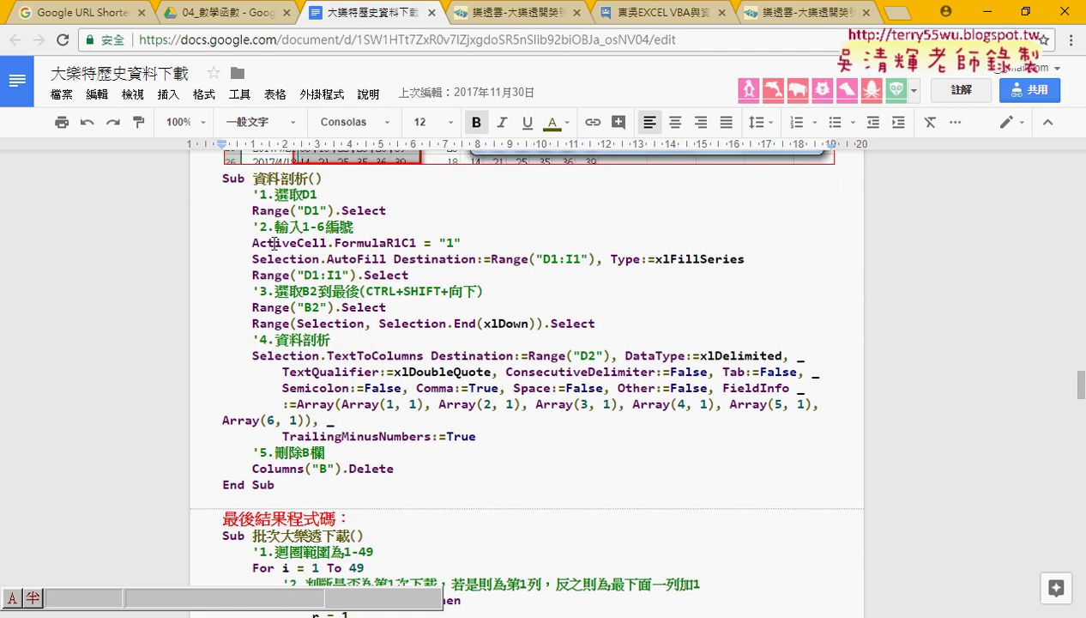
left_click_drag(221, 177, 337, 484)
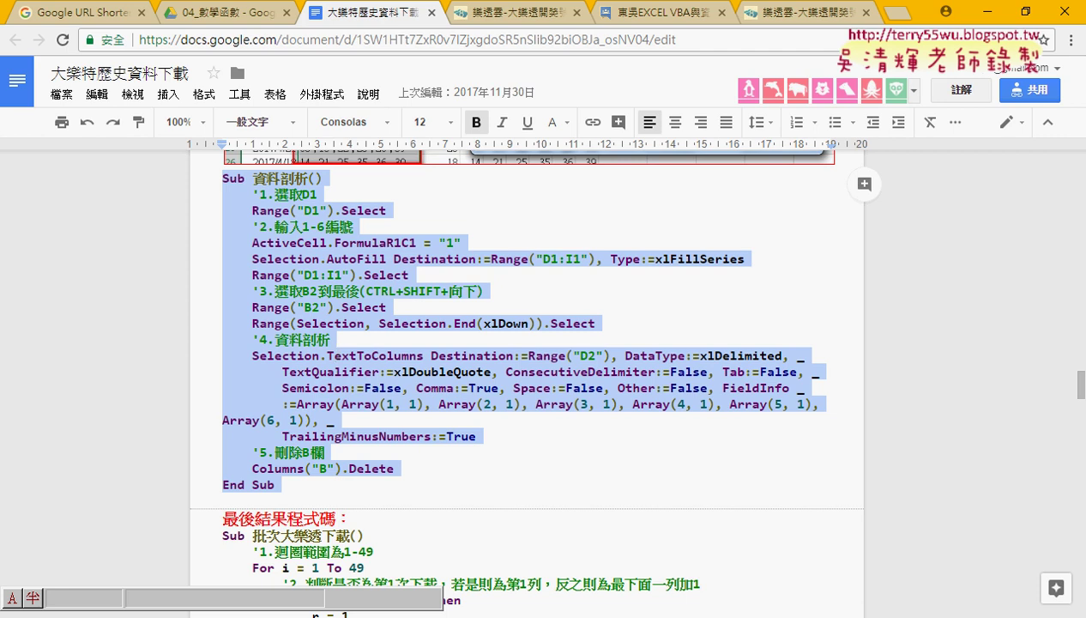
left_click(478, 615)
left_click(478, 585)
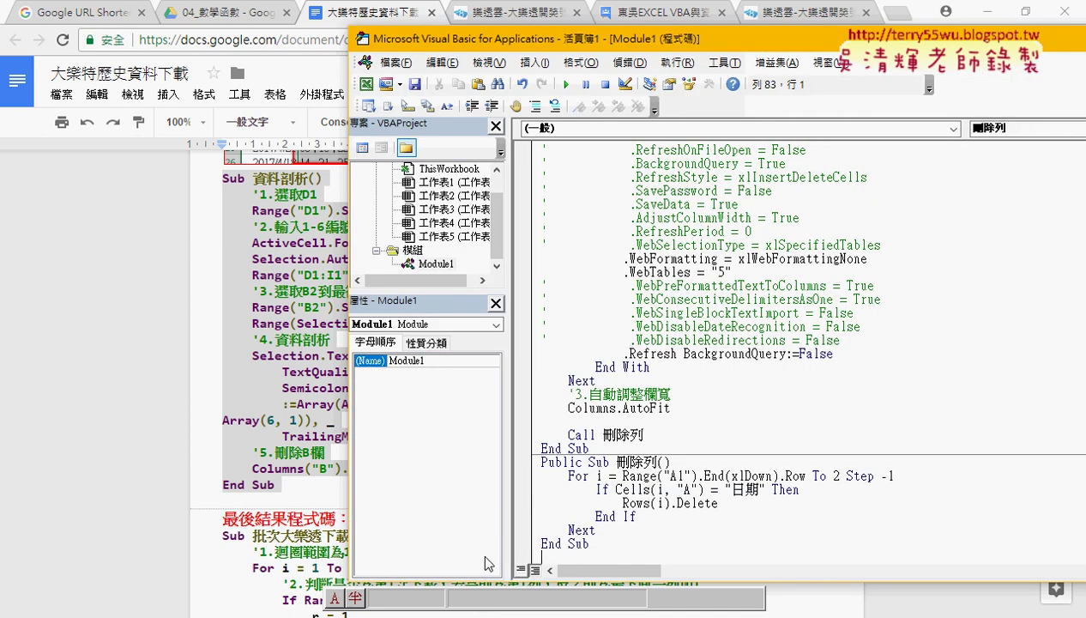
Paste the 資料剖析 procedure into Module1 and add Call 資料剖析 after Call 刪除列.
key("ctrl+v")
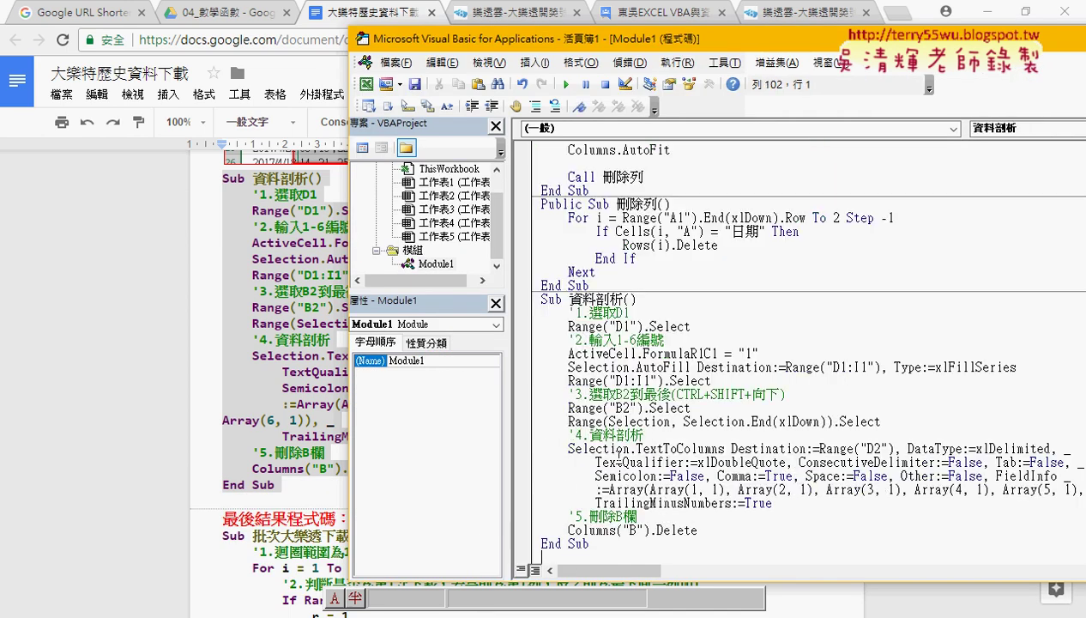
scroll(665, 393, "up", 1)
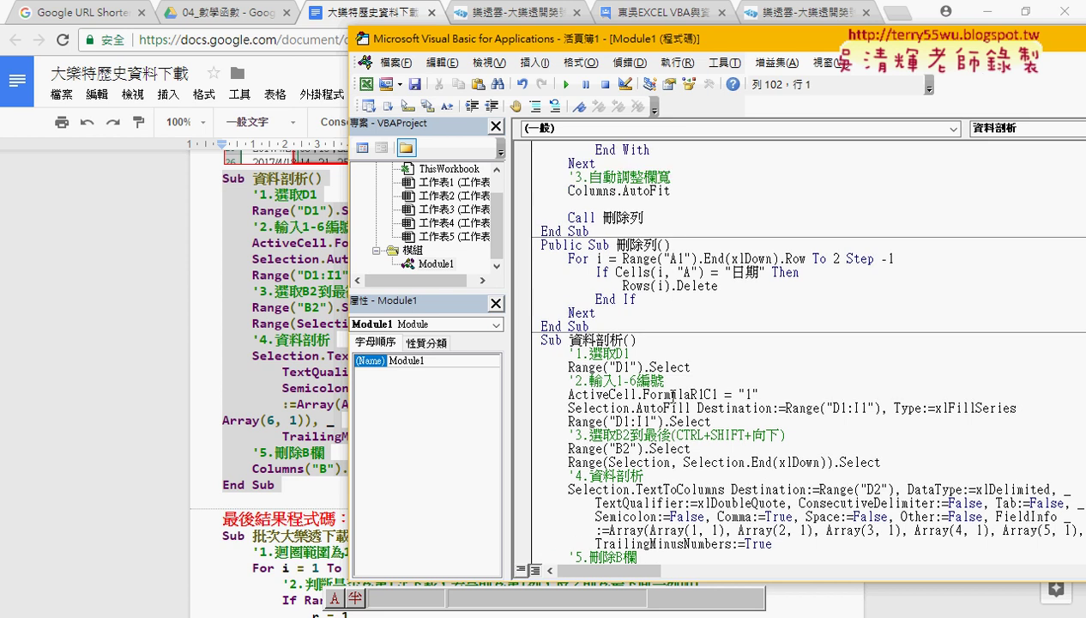
left_click(667, 222)
key("Return")
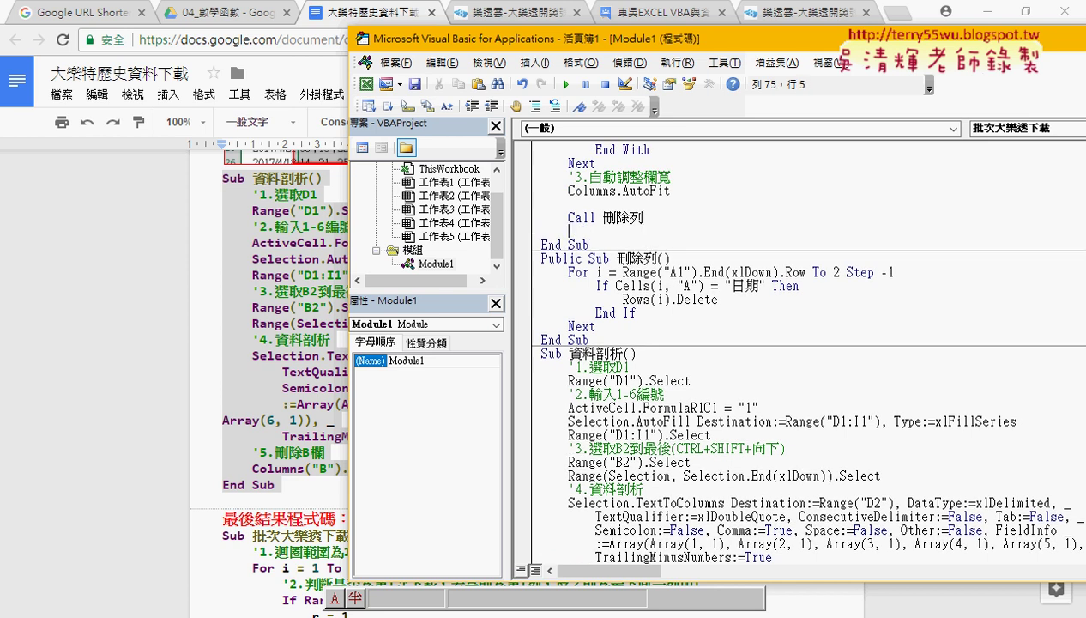
key("Return")
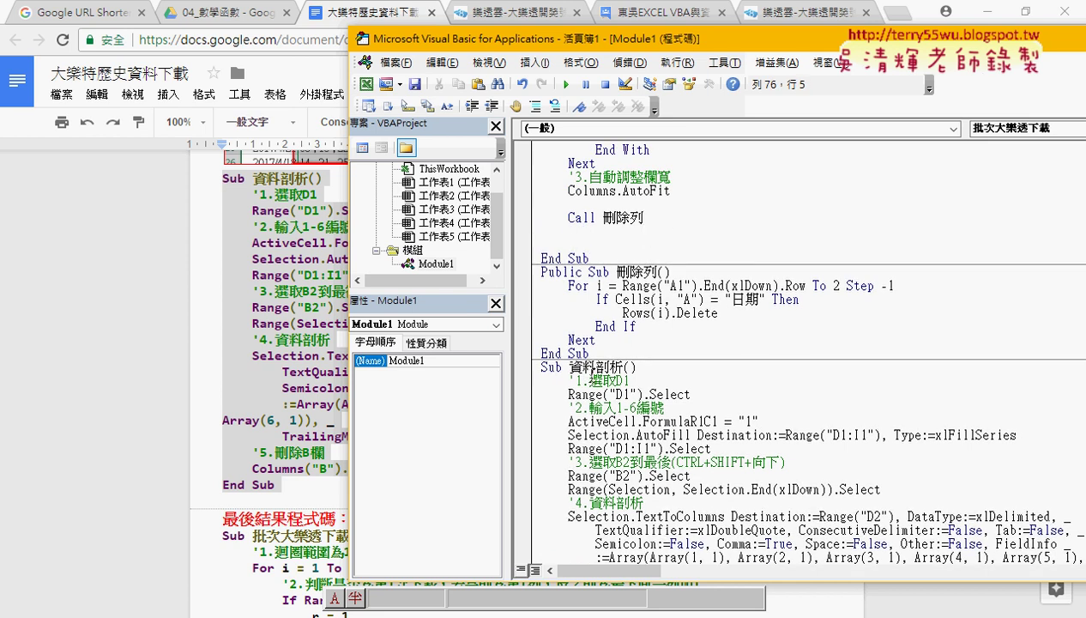
left_click_drag(569, 367, 624, 367)
key("ctrl+c")
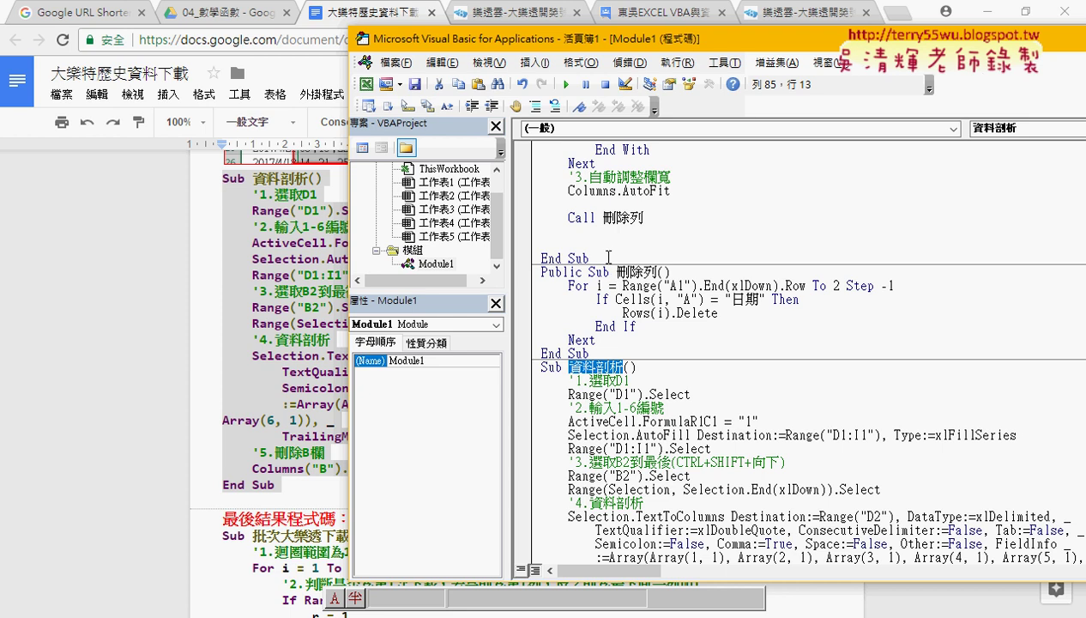
left_click(613, 242)
type("c")
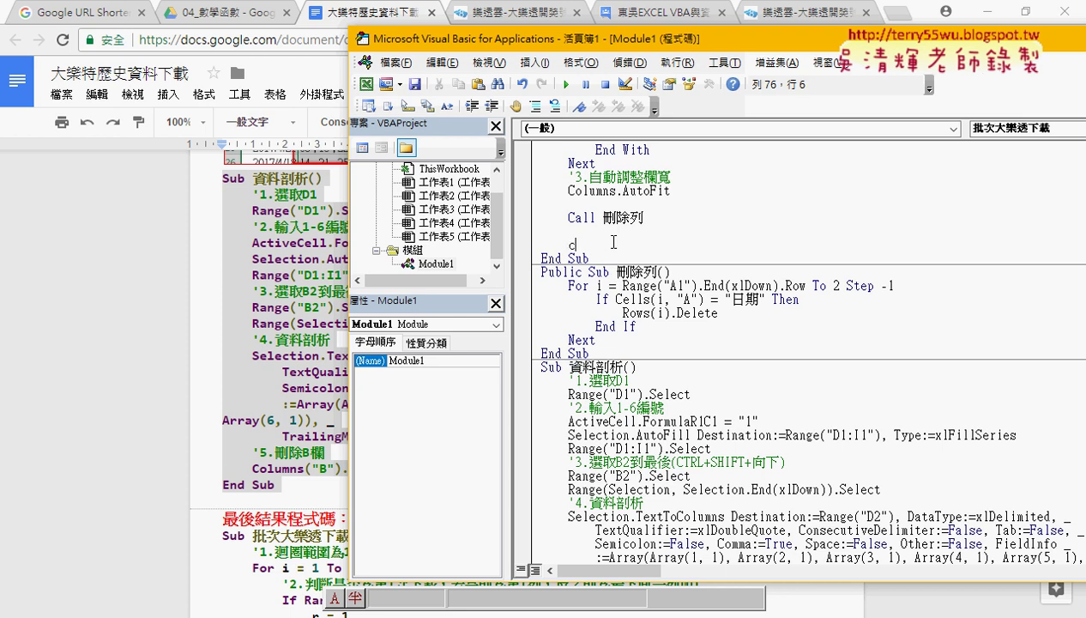
type("all")
key("ctrl+v")
Renumber the step comments to '2, '3 and '4.
double_click(578, 176)
type("2")
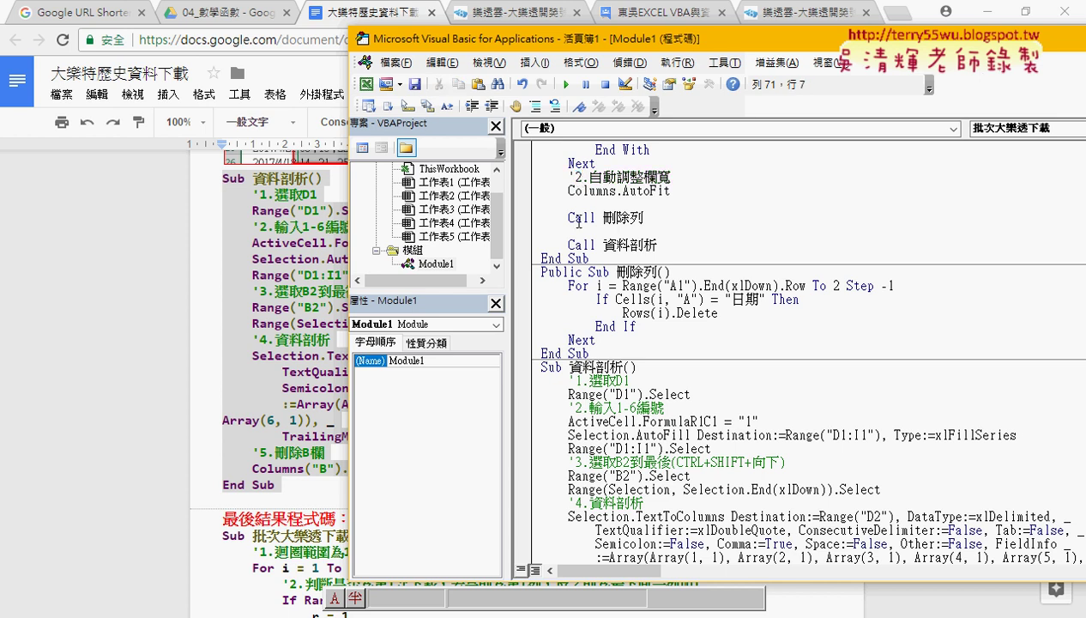
left_click(577, 206)
key("shift")
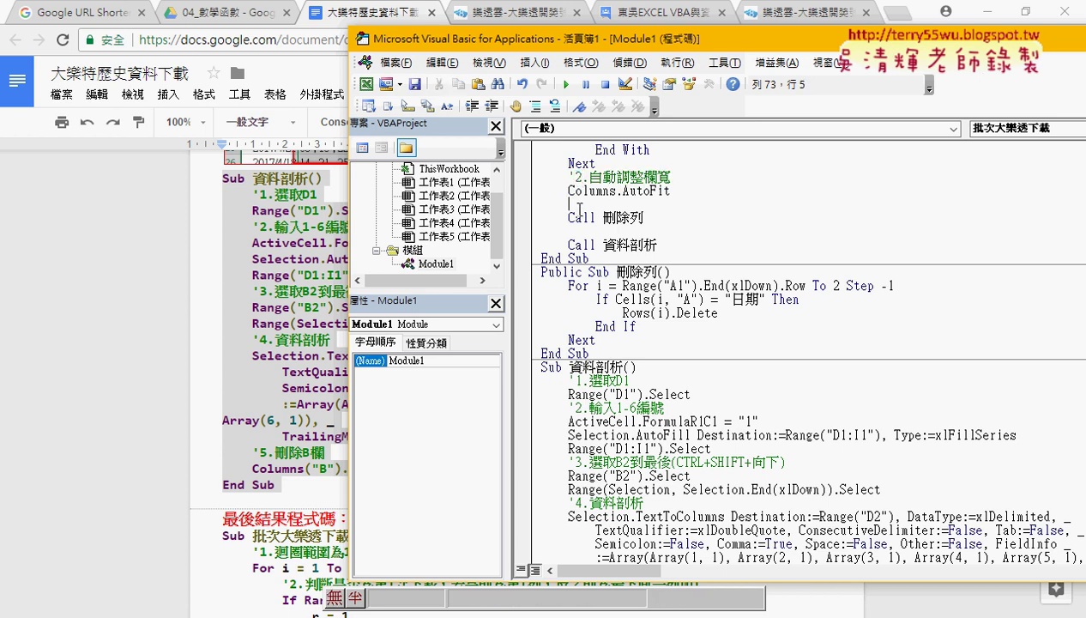
key("shift")
type("'")
type("3")
key("Down")
key("Down")
type("'4")
left_click(706, 423)
left_click(623, 257)
Bring the Excel workbook forward and insert a new blank worksheet.
left_click(978, 12)
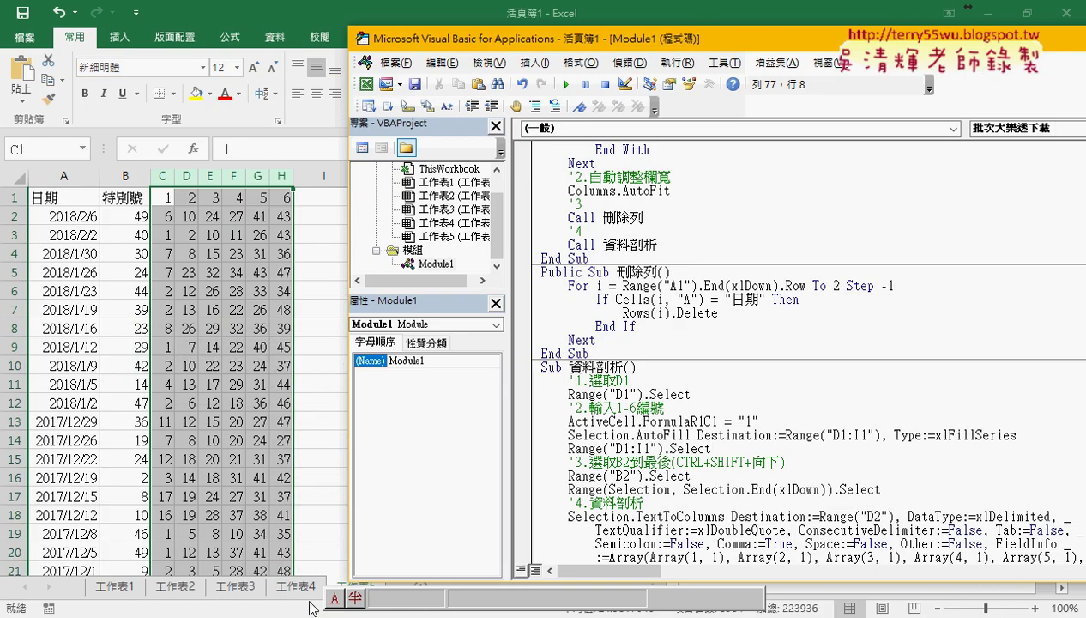
left_click(303, 590)
left_click_drag(449, 598, 565, 603)
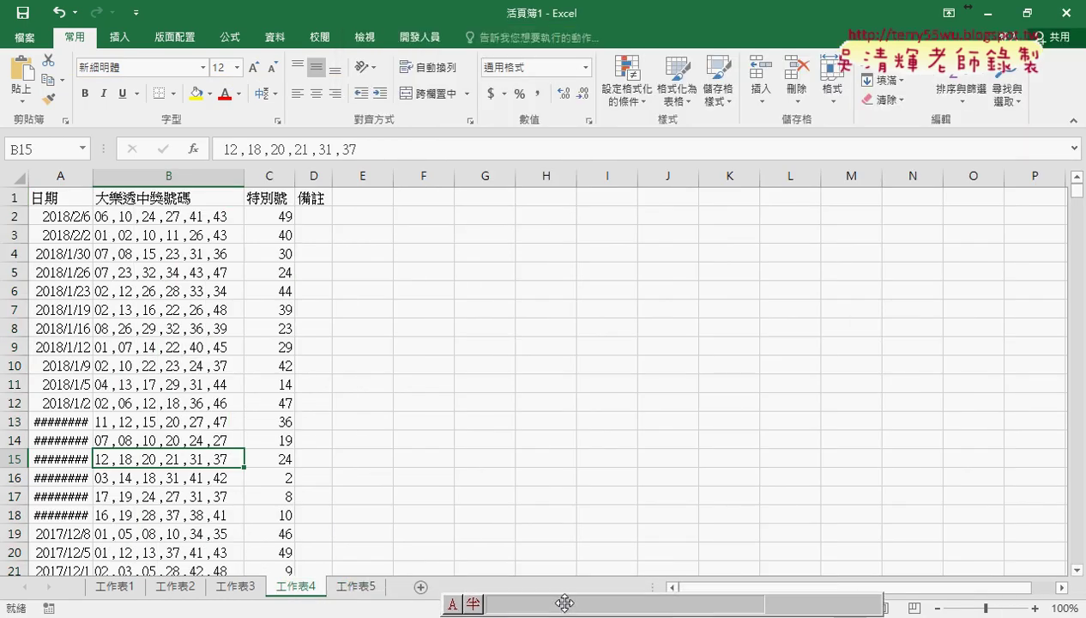
left_click(421, 587)
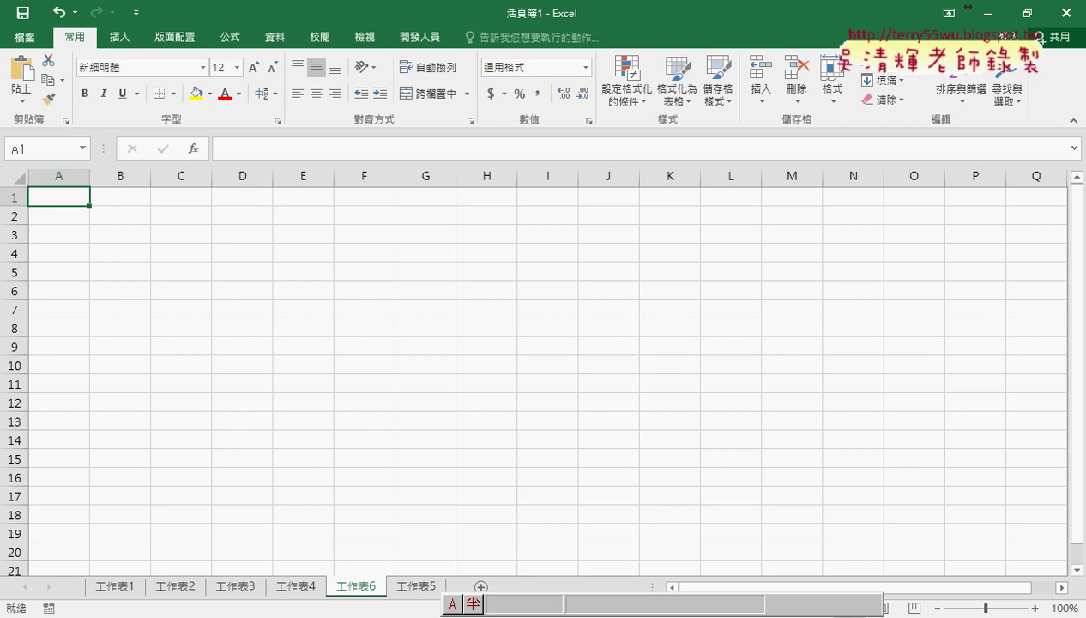
Run 批次大樂透下載 and check headings 1 to 6 in C1:H1 on 工作表6.
left_click(439, 556)
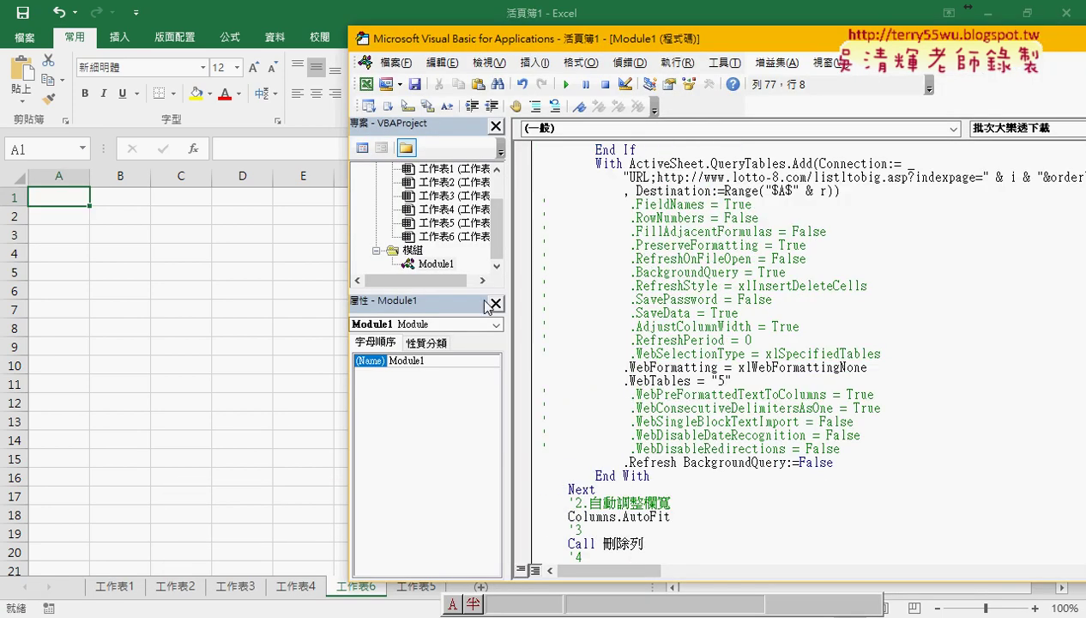
scroll(597, 286, "up", 3)
left_click(618, 252)
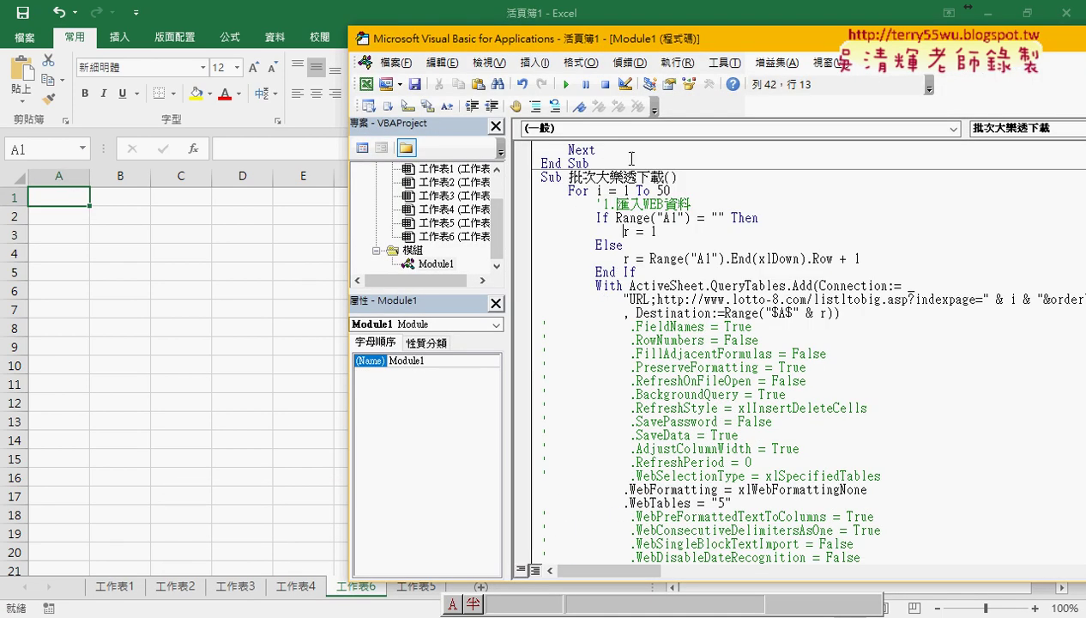
left_click(566, 84)
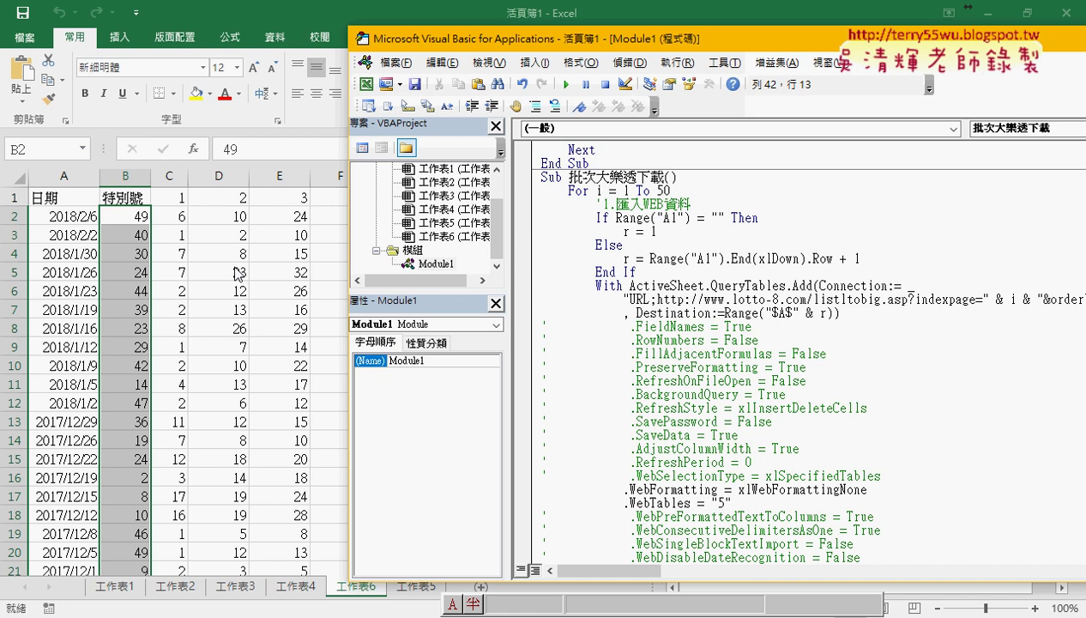
left_click(239, 273)
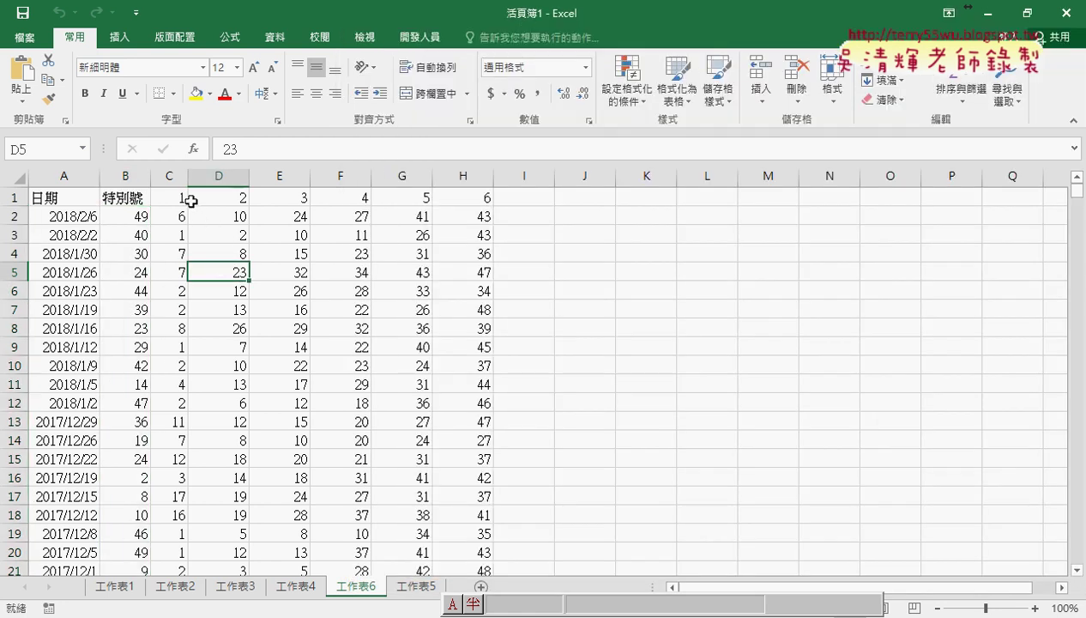
left_click_drag(176, 196, 472, 201)
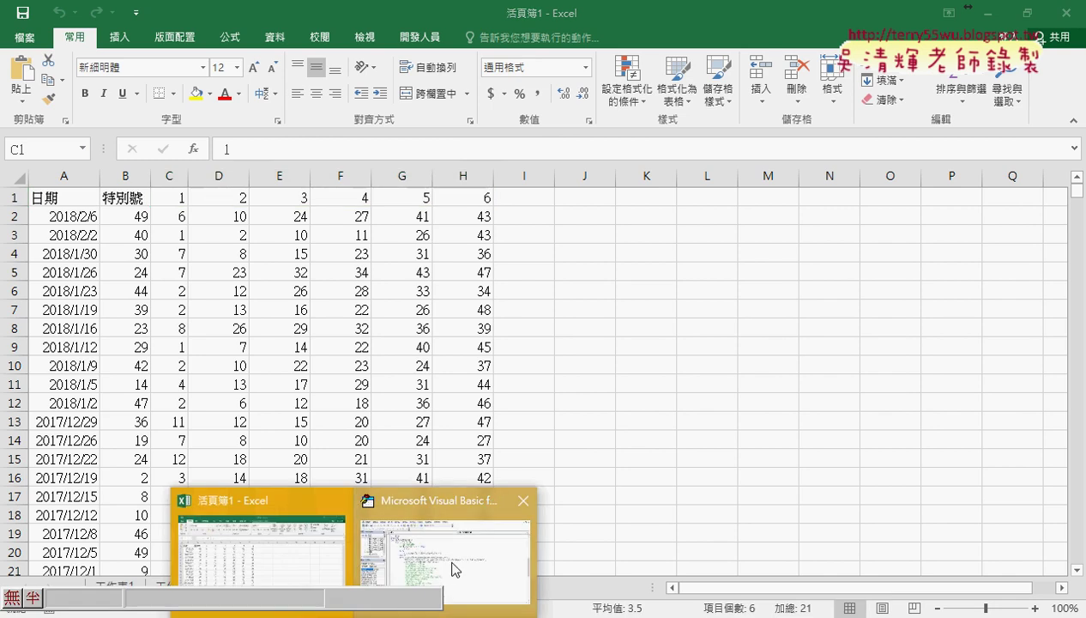
left_click(442, 549)
Move the '2.自動調整欄寬 comment and Columns.AutoFit below Call 資料剖析.
scroll(668, 372, "down", 6)
scroll(668, 374, "down", 1)
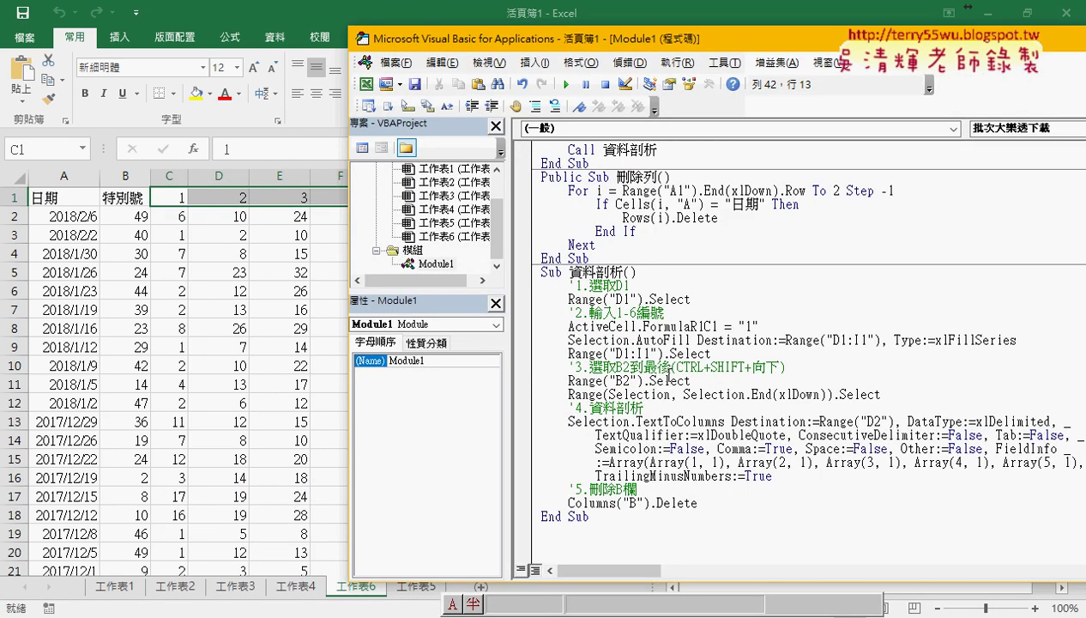
left_click(697, 503)
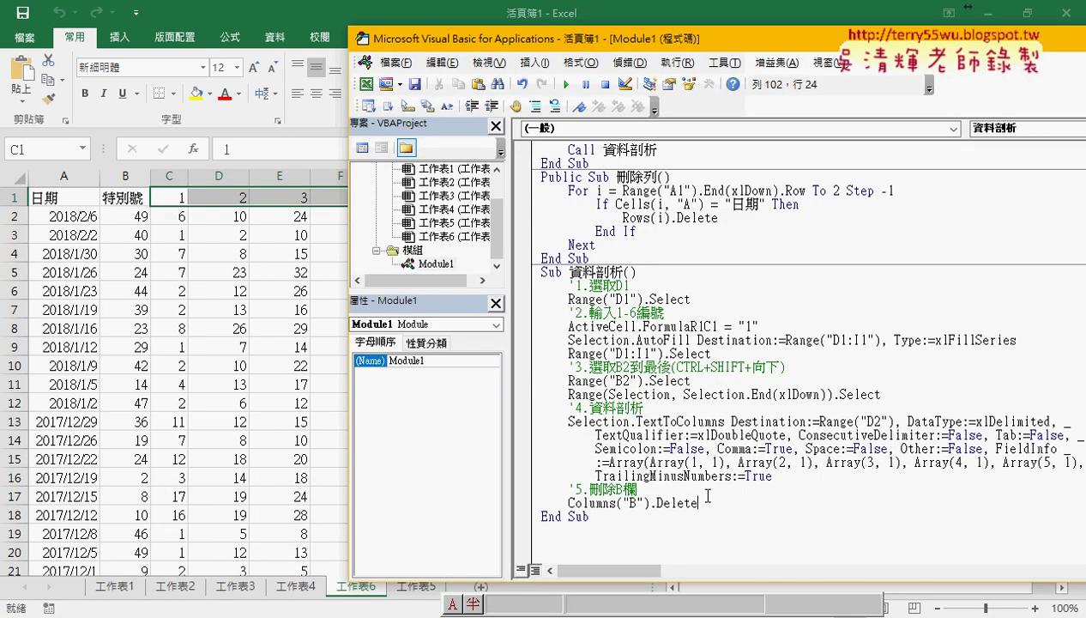
key("Return")
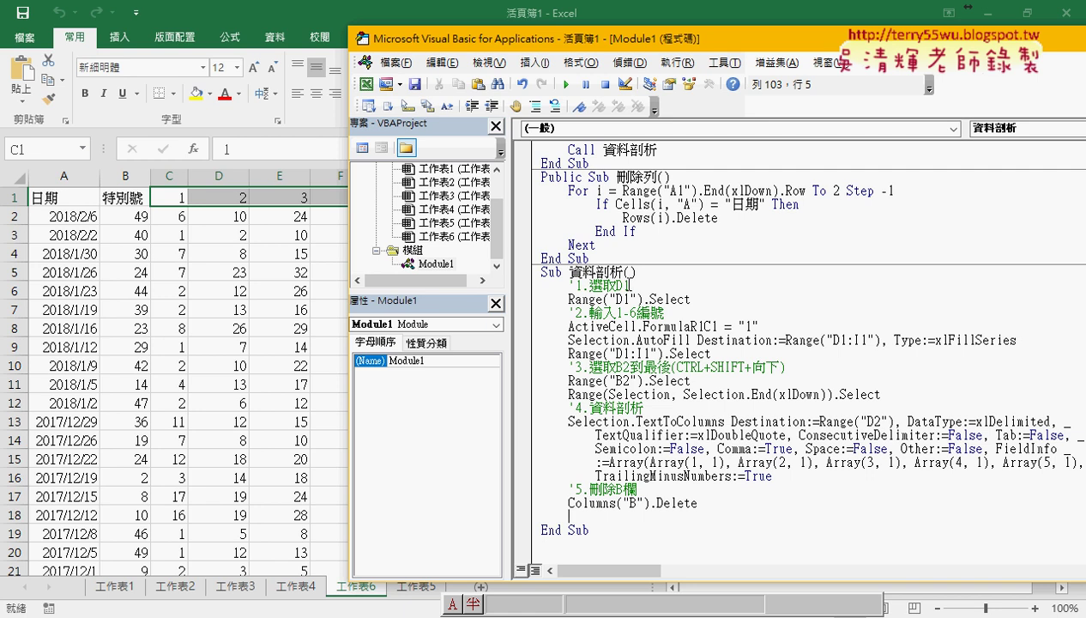
scroll(623, 280, "up", 2)
left_click_drag(670, 177, 568, 176)
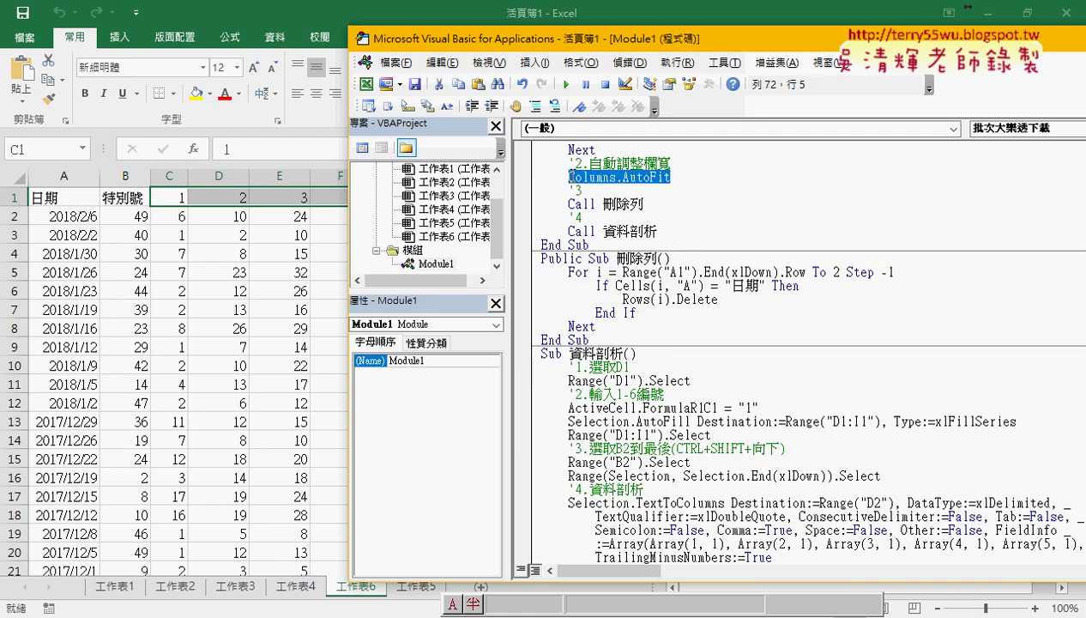
scroll(696, 434, "down", 2)
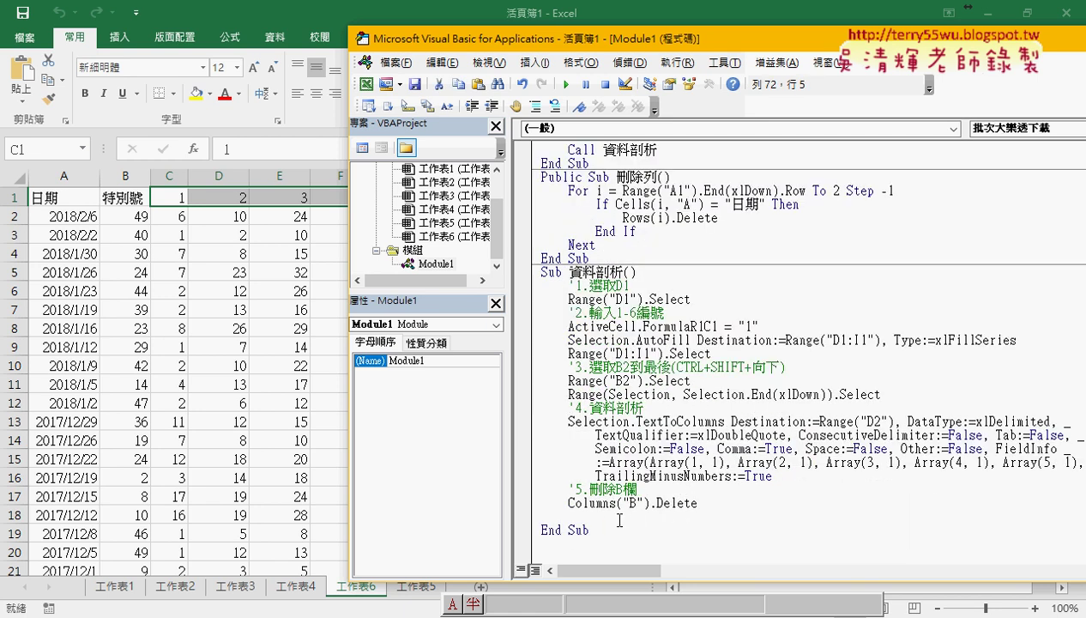
left_click(618, 516)
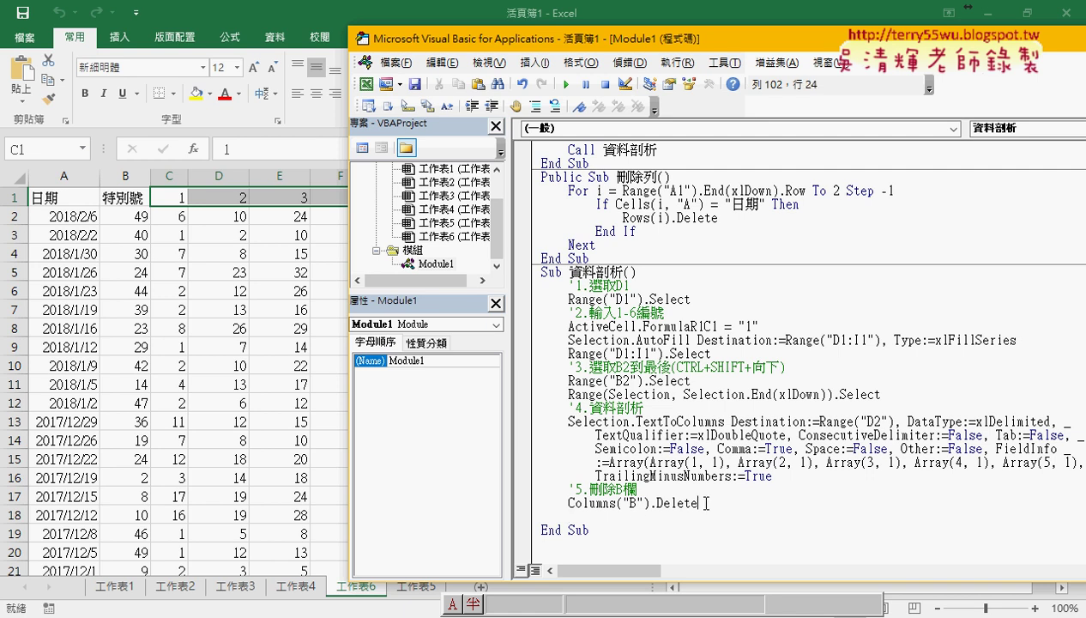
key("BackSpace")
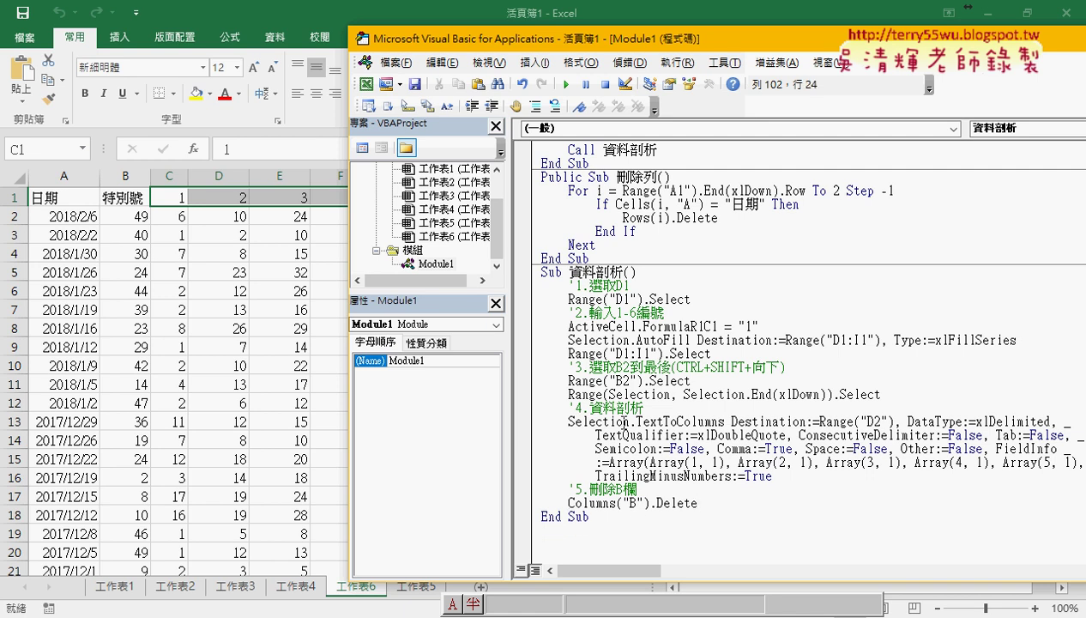
scroll(624, 420, "up", 2)
scroll(624, 420, "up", 2)
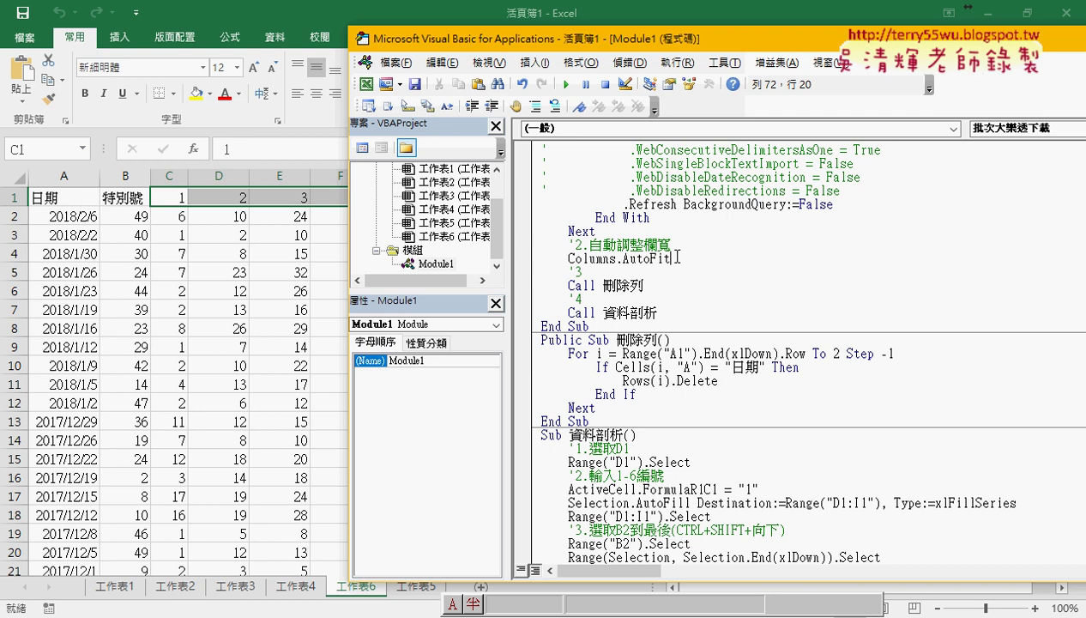
mouse_move(670, 259)
left_mouse_down()
mouse_move(568, 244)
mouse_move(665, 314)
left_mouse_up()
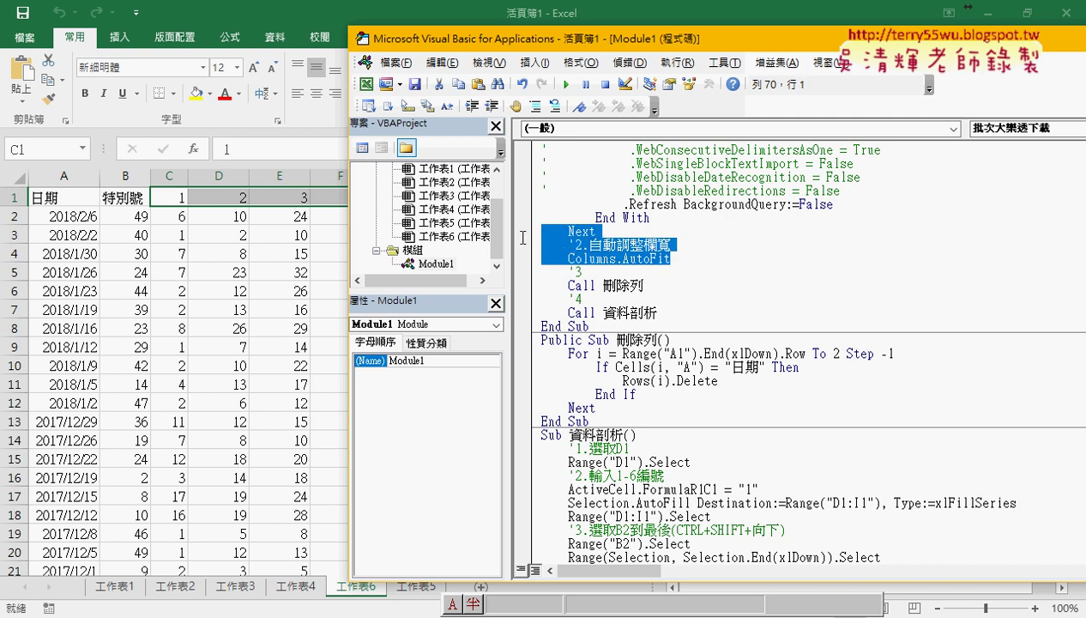
left_click(659, 297)
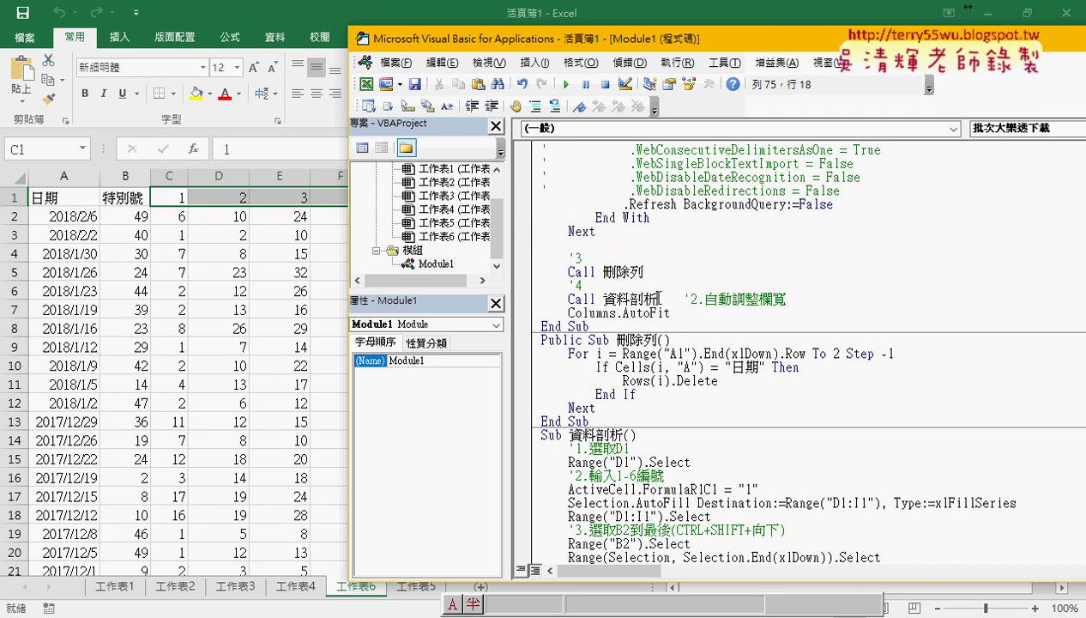
Renumber the comments so auto-fit becomes '4, preceded by '2 and '3.
key("Return")
key("Right")
key("Delete")
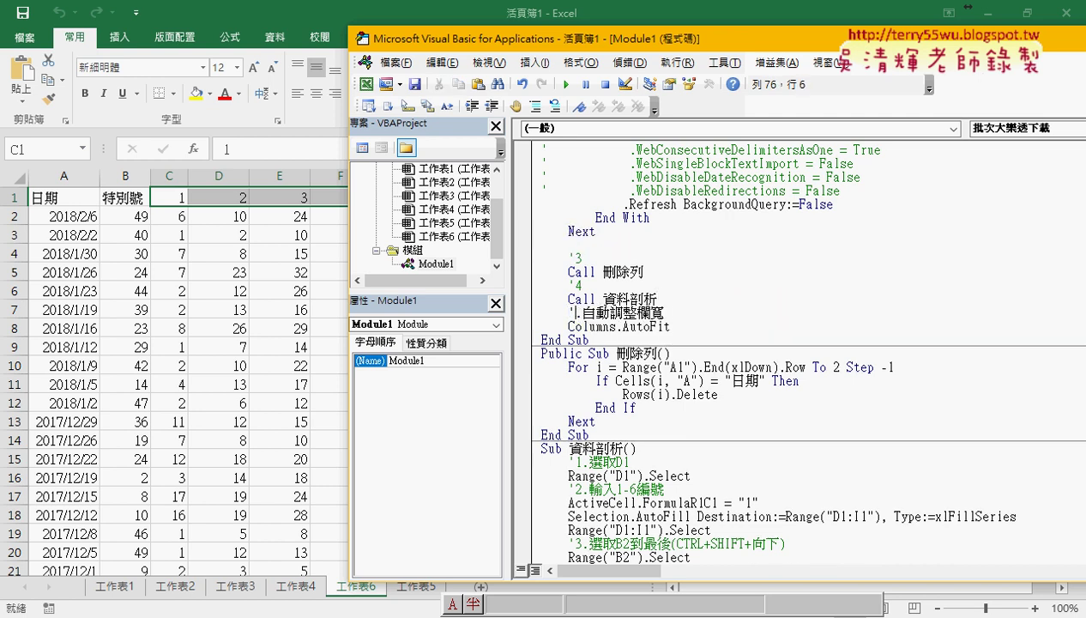
type("4")
key("Up")
key("Up")
key("Up")
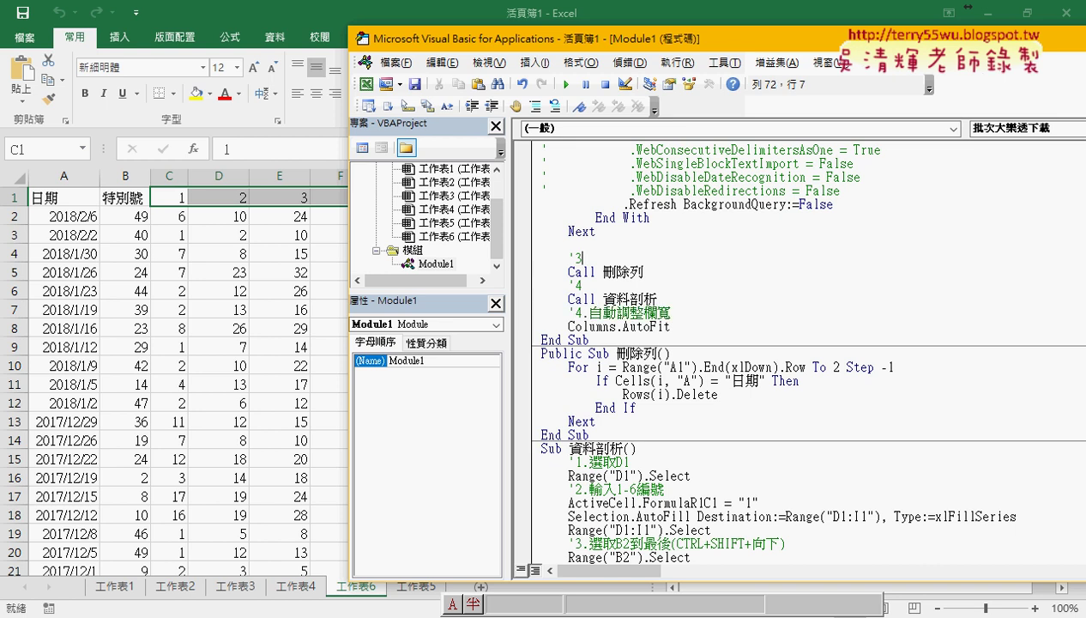
key("BackSpace")
type("2")
key("Down")
key("Down")
key("BackSpace")
type("3")
Add sheet 工作表7 and rerun 批次大樂透下載 to fill it with auto-fitted results.
key("F5")
mouse_move(481, 587)
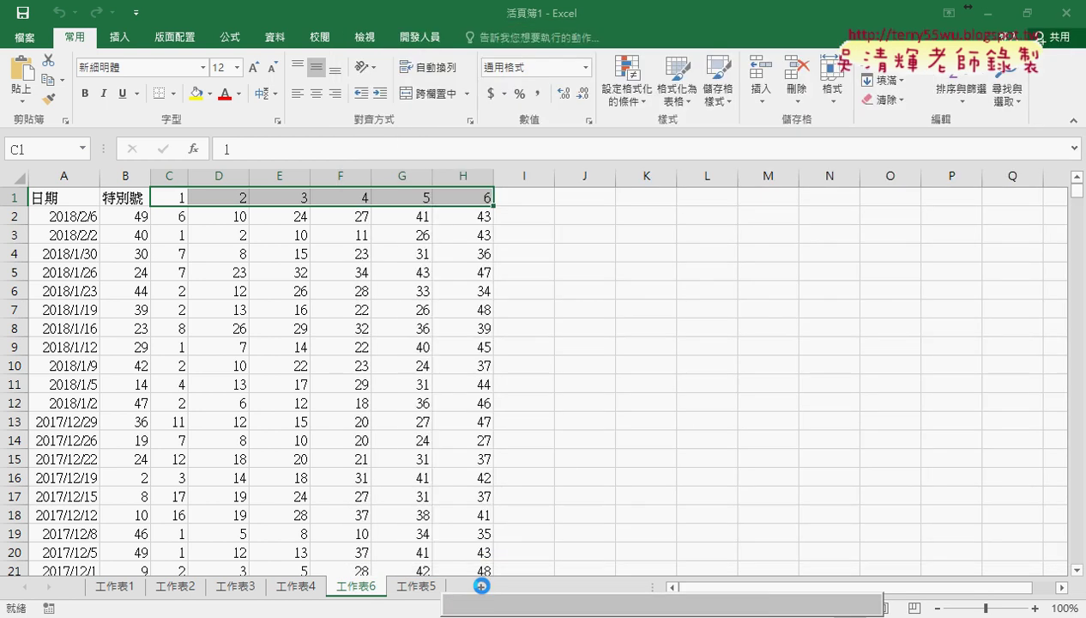
left_click(489, 571)
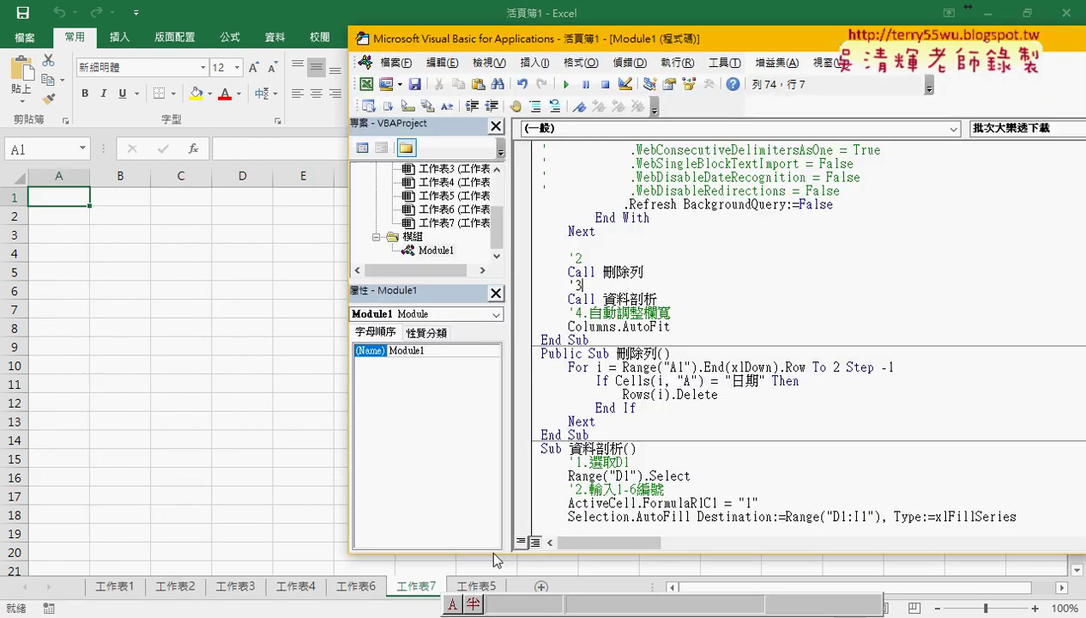
left_click(566, 84)
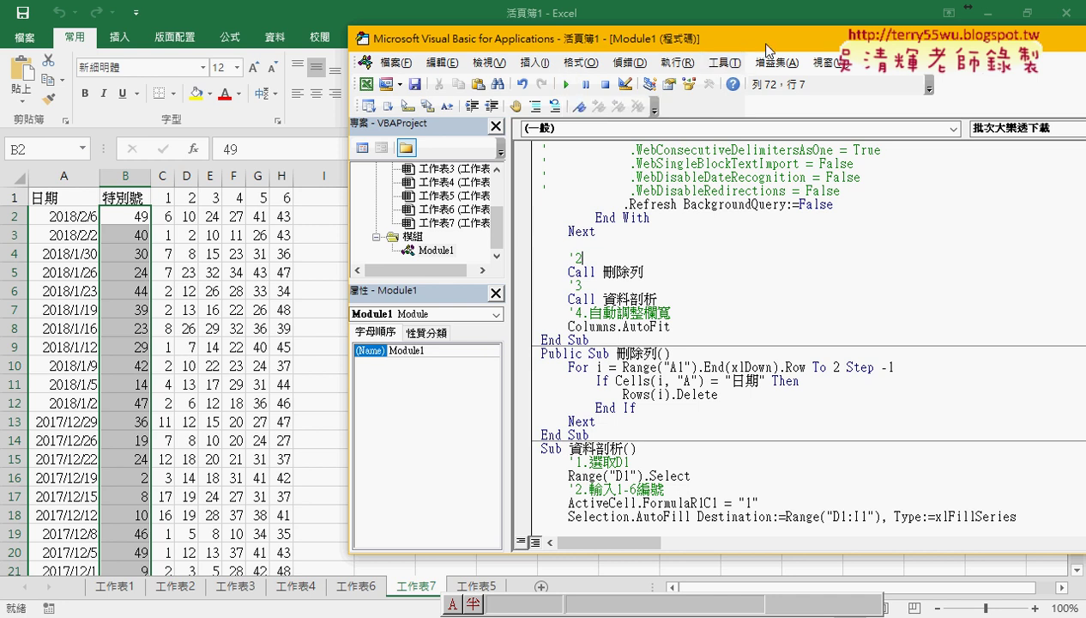
left_click_drag(720, 38, 476, 21)
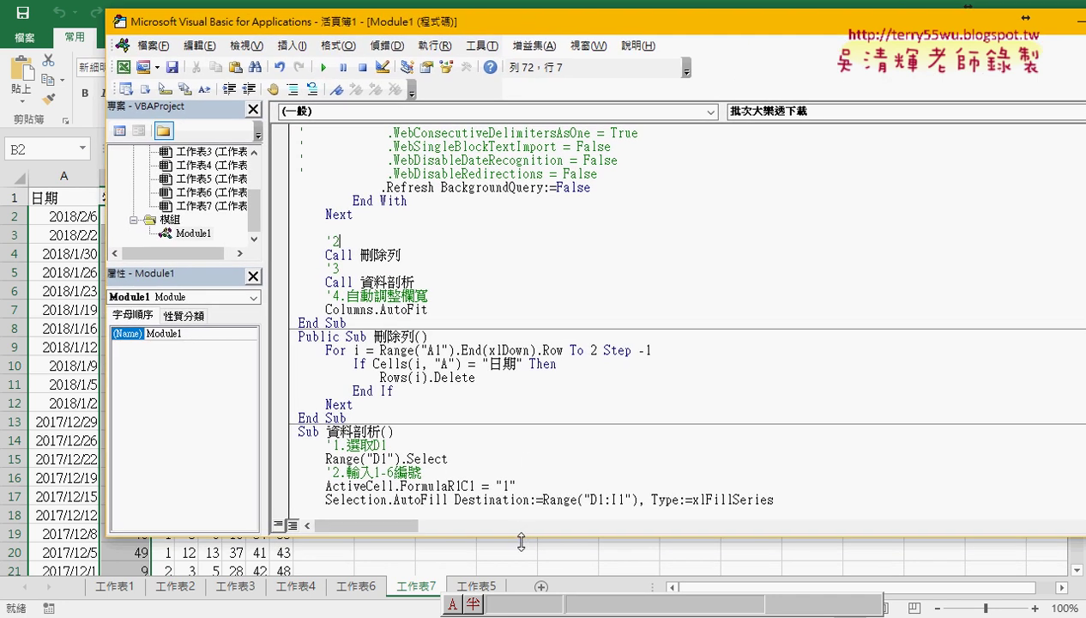
Enlarge the editor, review the 刪除列 procedure, then return to the Google Docs notes.
left_click_drag(516, 534, 515, 585)
left_click_drag(418, 252, 326, 255)
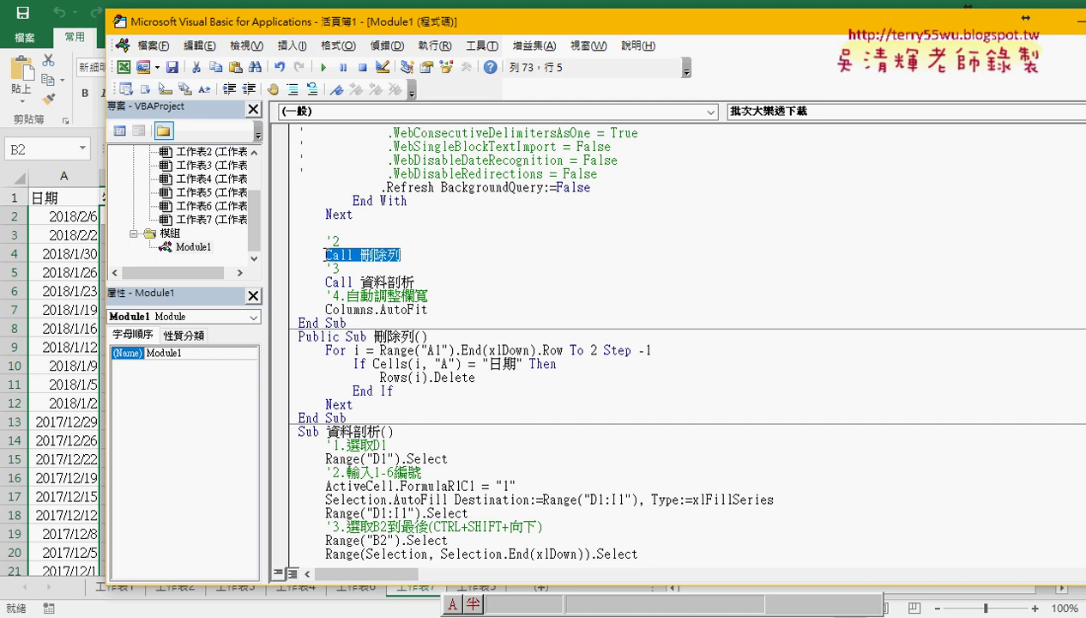
mouse_move(352, 417)
left_mouse_down()
mouse_move(329, 311)
mouse_move(380, 309)
left_mouse_up()
scroll(330, 311, "down", 3)
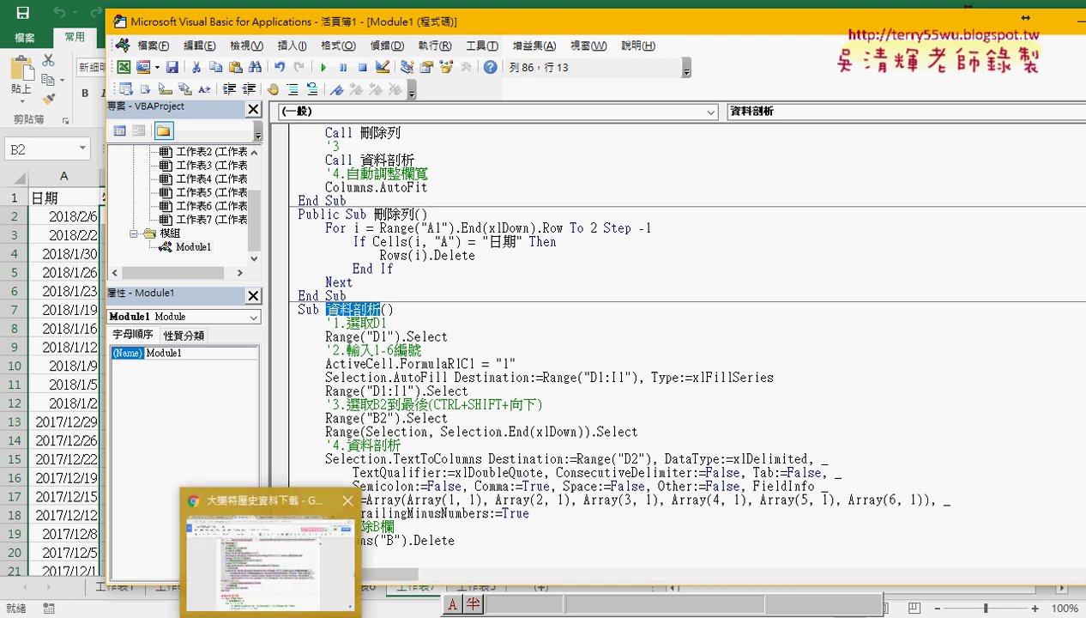
left_click(280, 562)
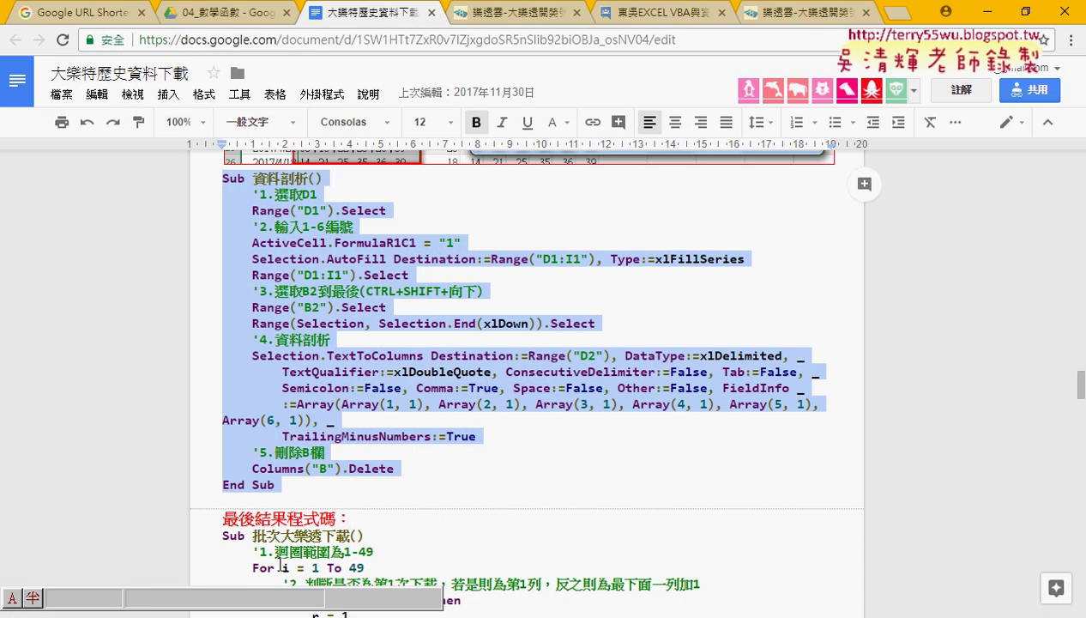
left_click(474, 450)
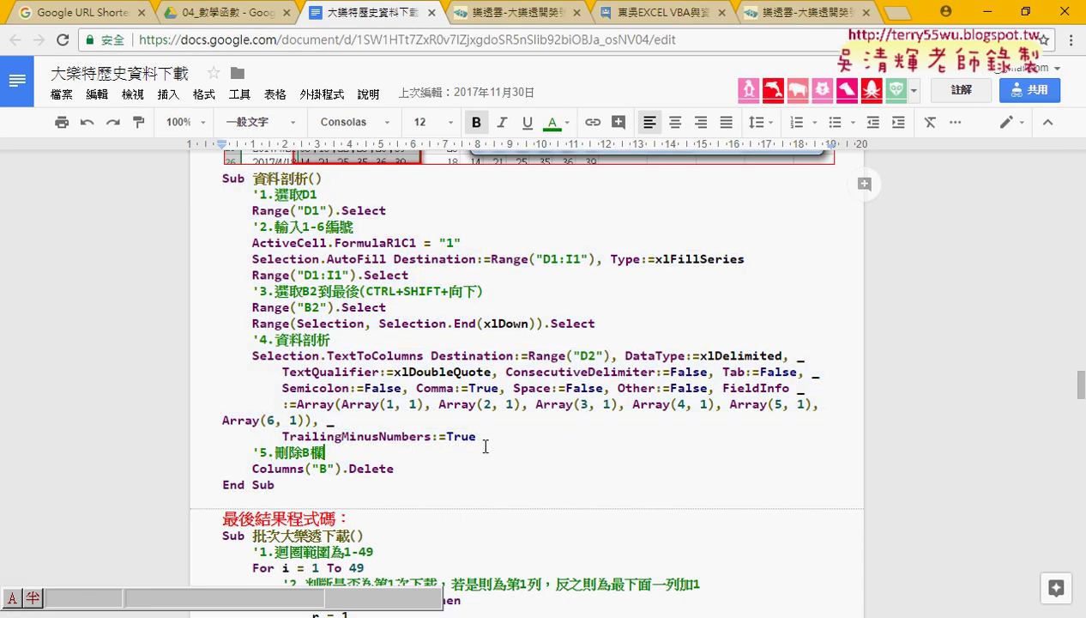